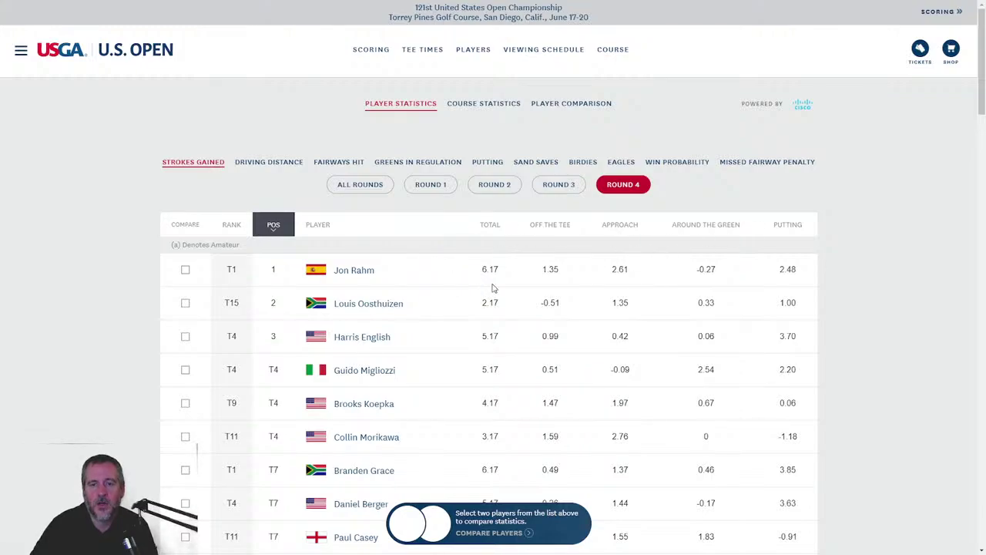
Step: Look through the round 4 strokes gained standings and open the player page of Mackenzie Hughes
scroll(616, 297, "down", 2)
scroll(616, 297, "down", 4)
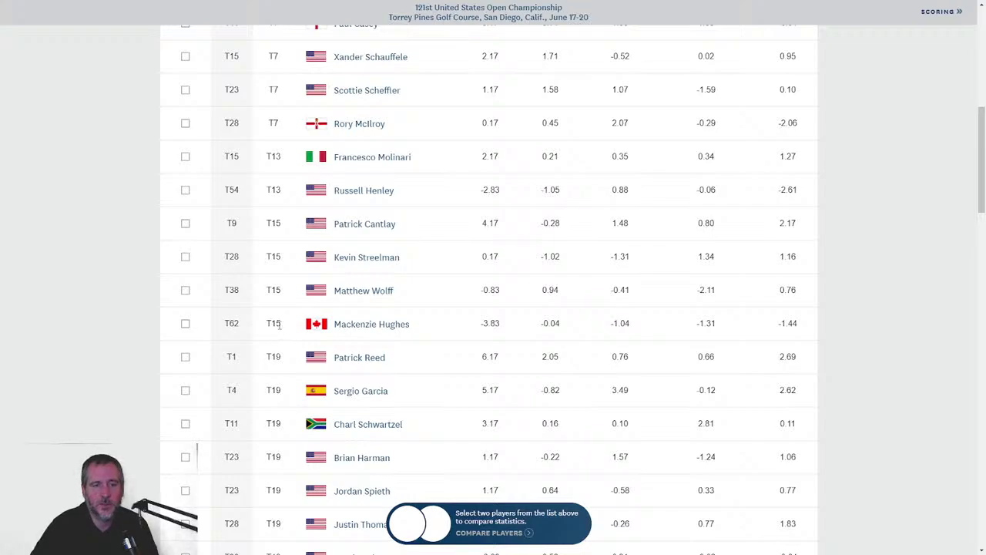
scroll(443, 322, "up", 6)
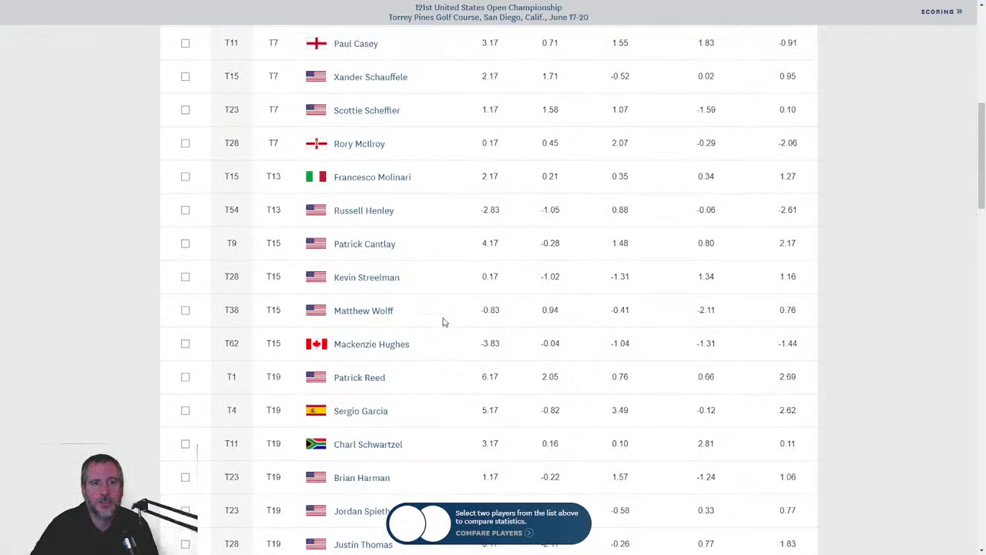
scroll(443, 322, "down", 6)
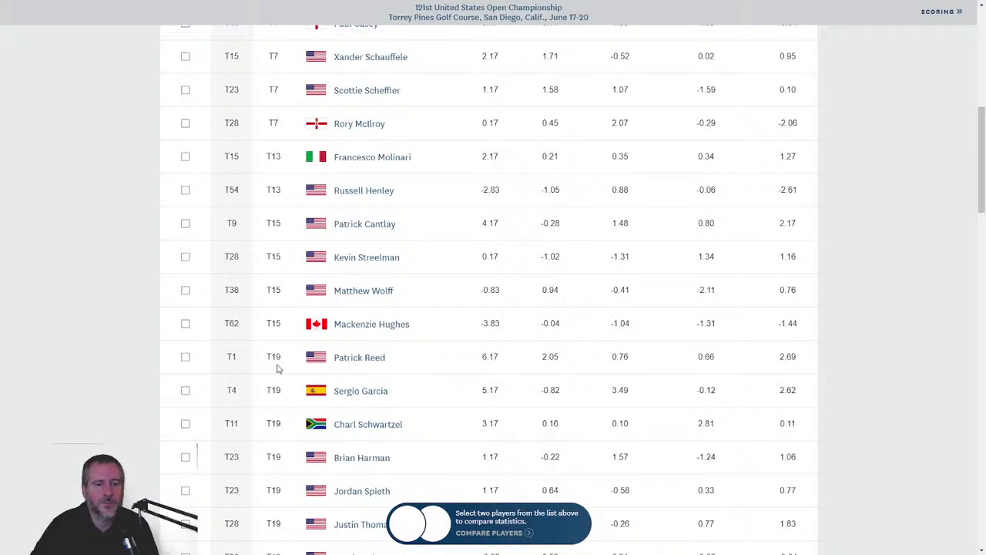
scroll(278, 366, "up", 1)
scroll(279, 367, "down", 2)
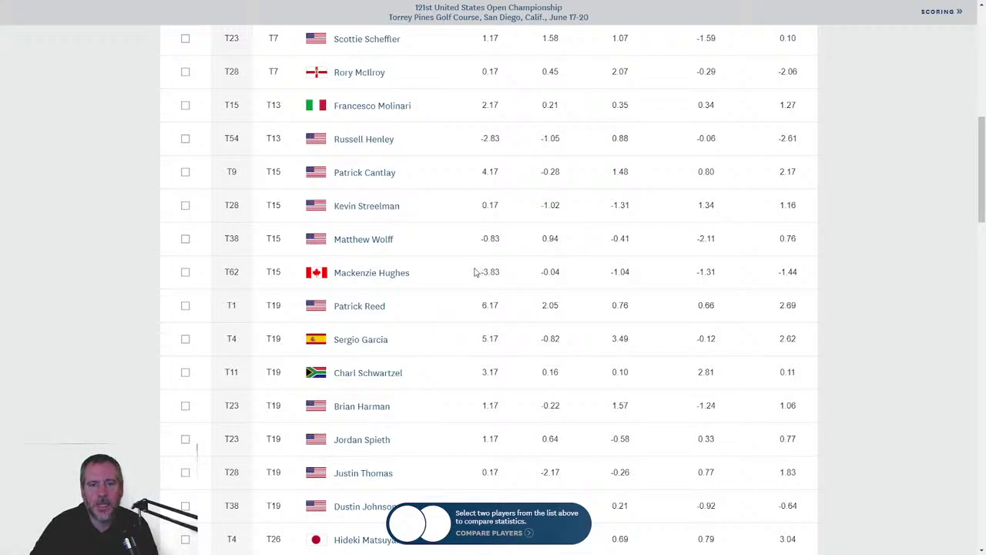
left_click(399, 276)
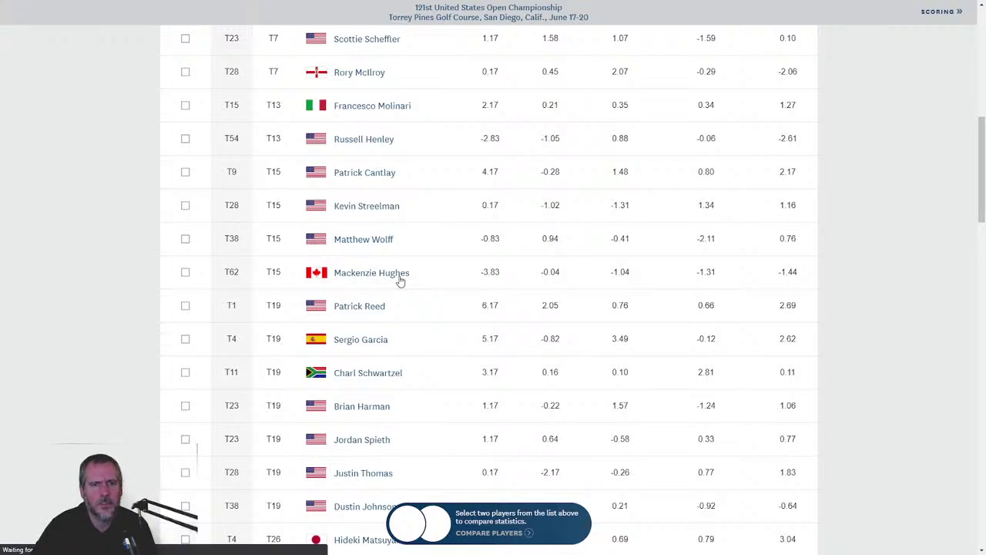
Step: Examine Mackenzie Hughes's round 4 scorecard, win probability chart and shot statistics
scroll(532, 295, "down", 4)
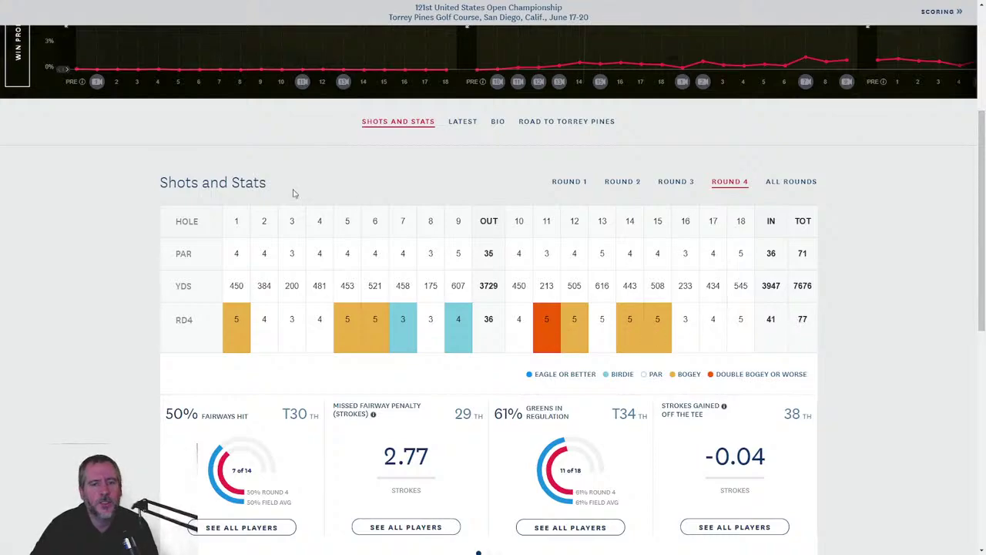
scroll(105, 143, "up", 4)
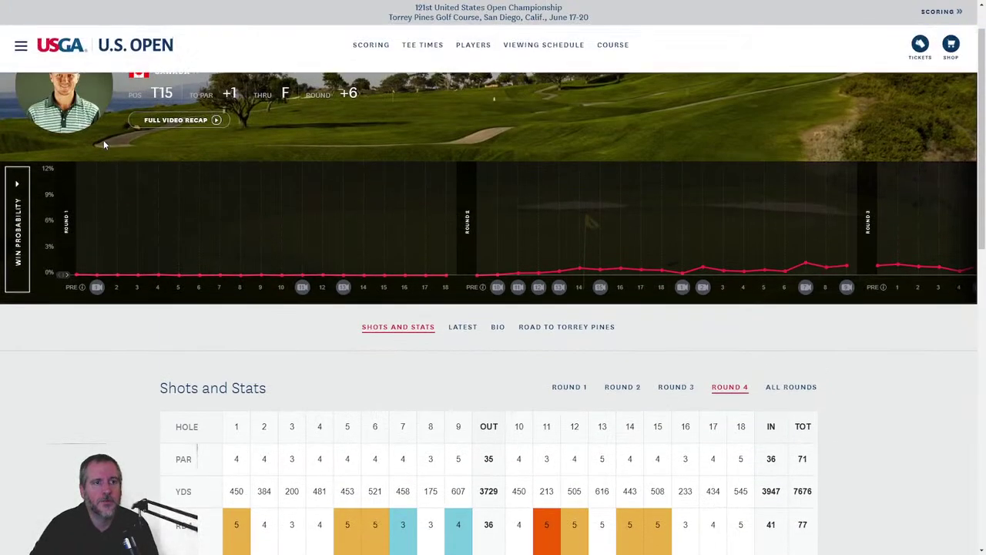
scroll(83, 324, "down", 2)
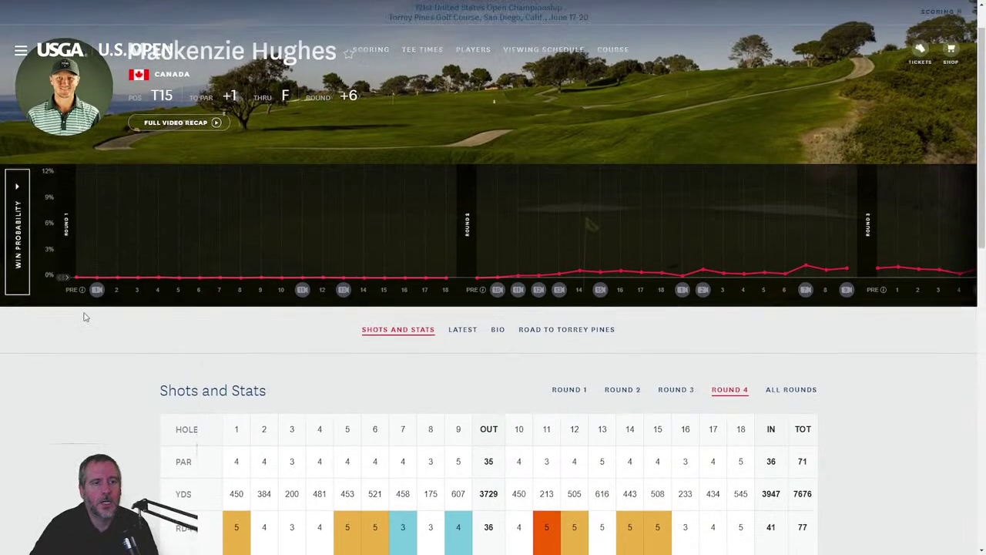
scroll(88, 282, "up", 2)
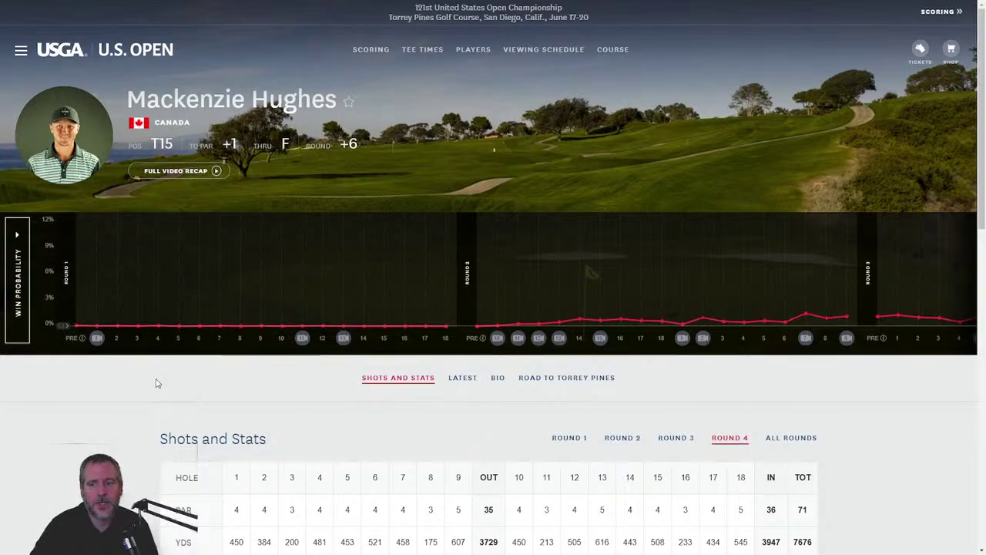
scroll(156, 382, "down", 3)
scroll(156, 383, "up", 2)
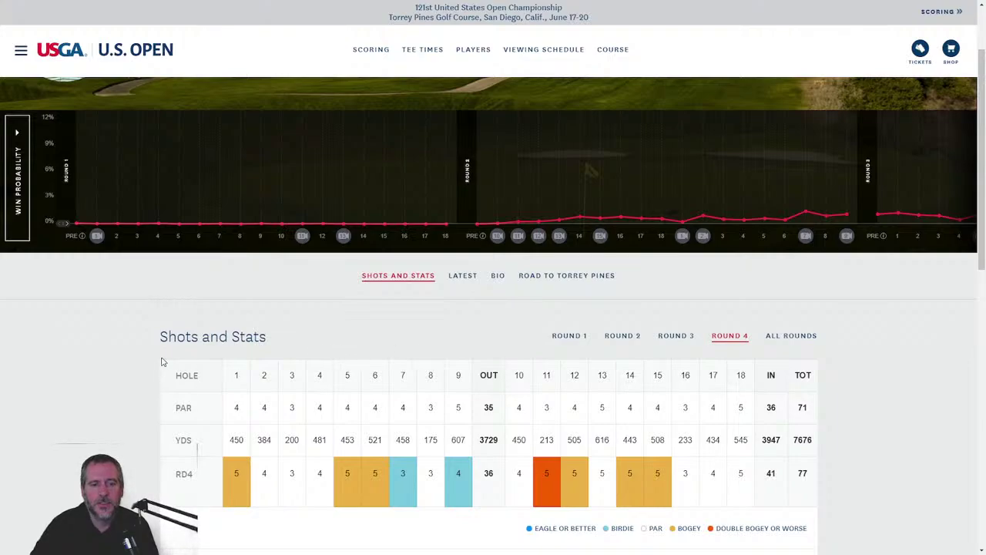
scroll(151, 362, "down", 1)
scroll(151, 363, "down", 4)
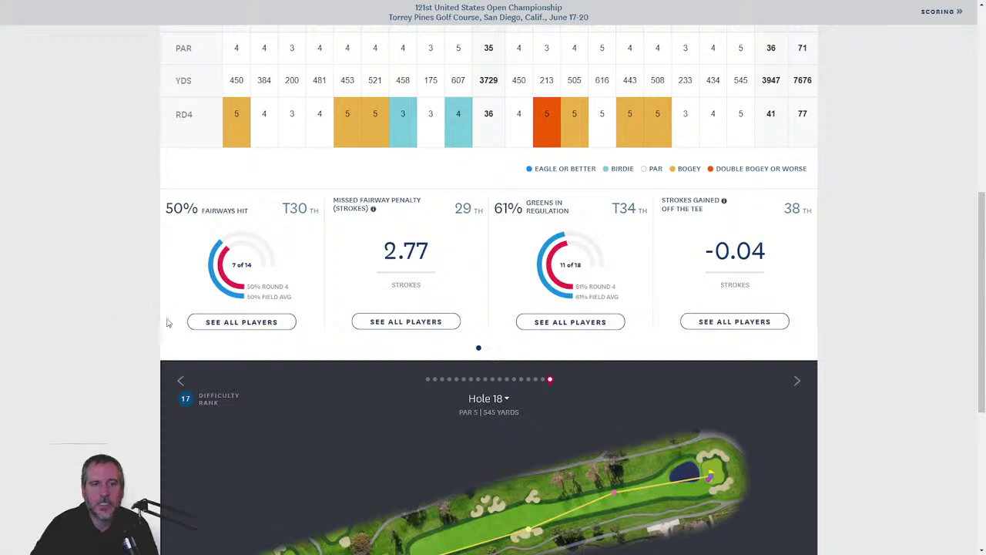
scroll(69, 306, "up", 2)
scroll(69, 307, "up", 1)
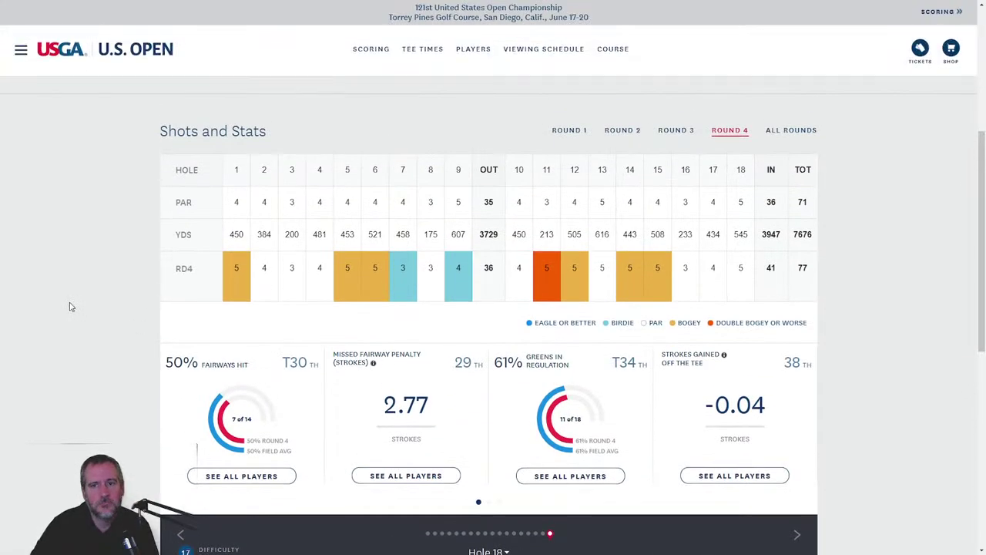
scroll(70, 306, "up", 2)
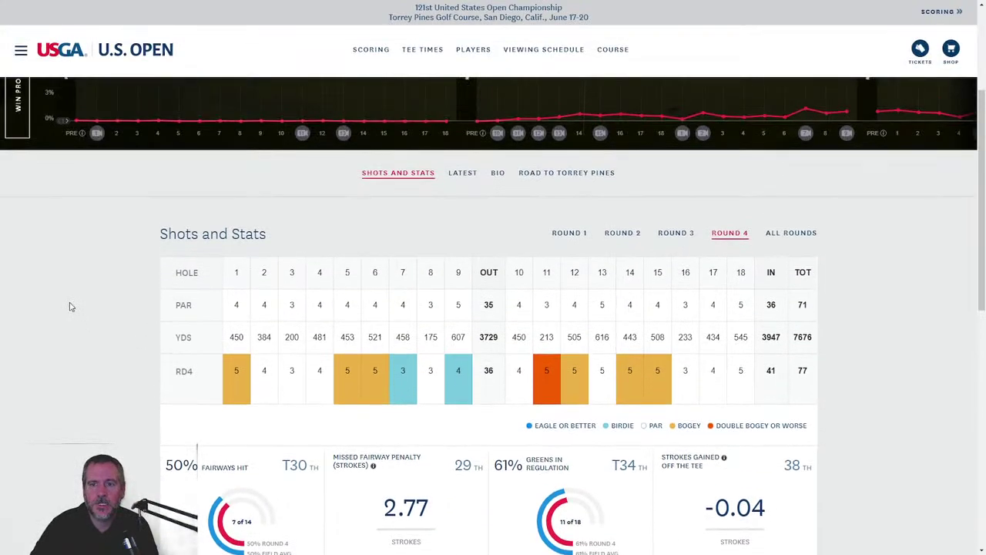
scroll(70, 307, "up", 3)
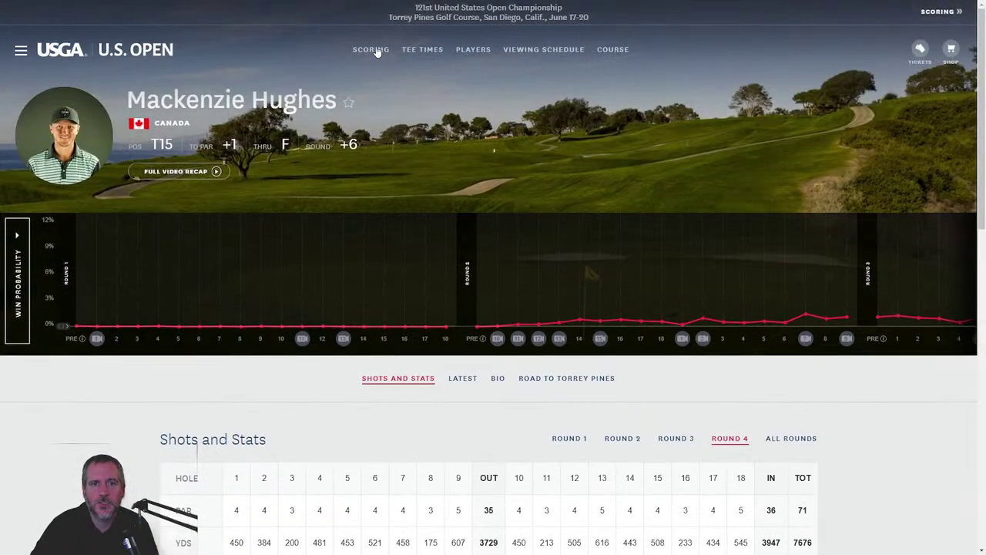
Step: Open the full player statistics from Jon Rahm's leader board entry and sort the strokes gained table by finishing position
left_click(378, 51)
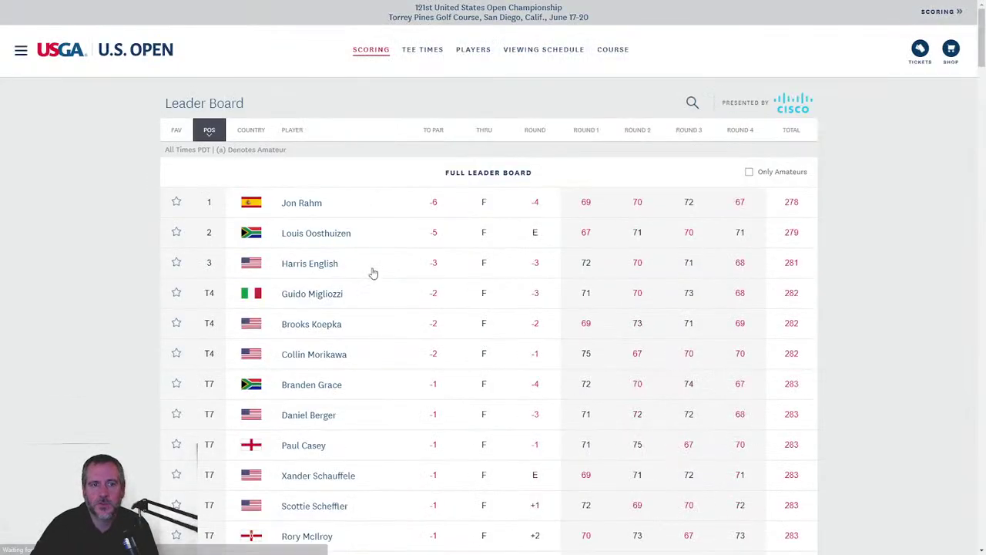
left_click(320, 204)
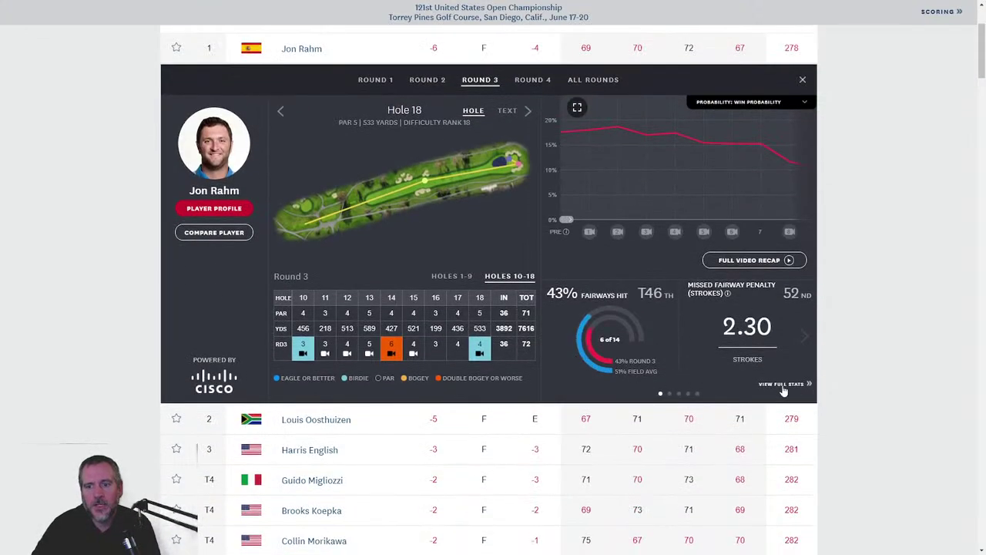
left_click(782, 391)
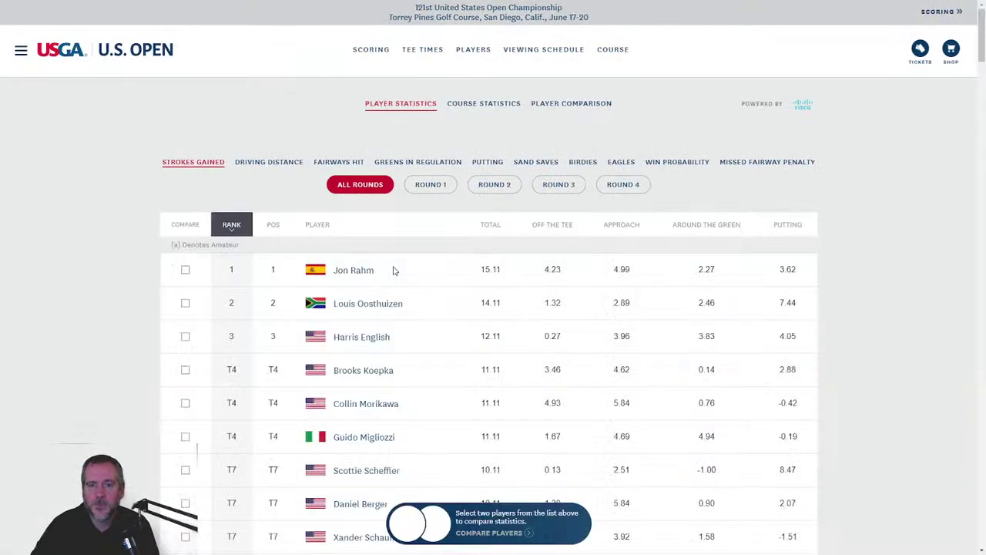
left_click(279, 228)
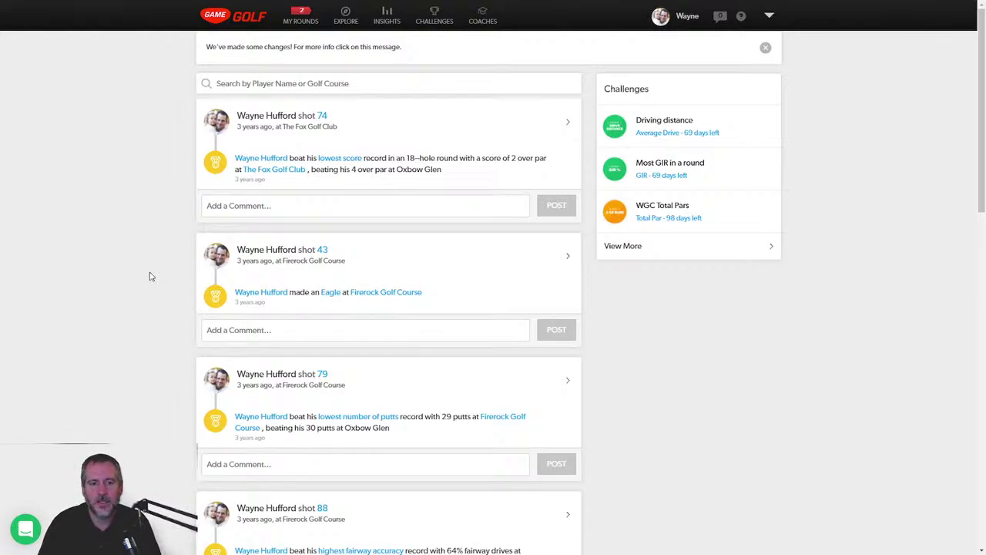
Step: In GAME GOLF, find the nine-hole round of 35 at Oxbow Glen in the activity feed and open it
scroll(151, 276, "down", 7)
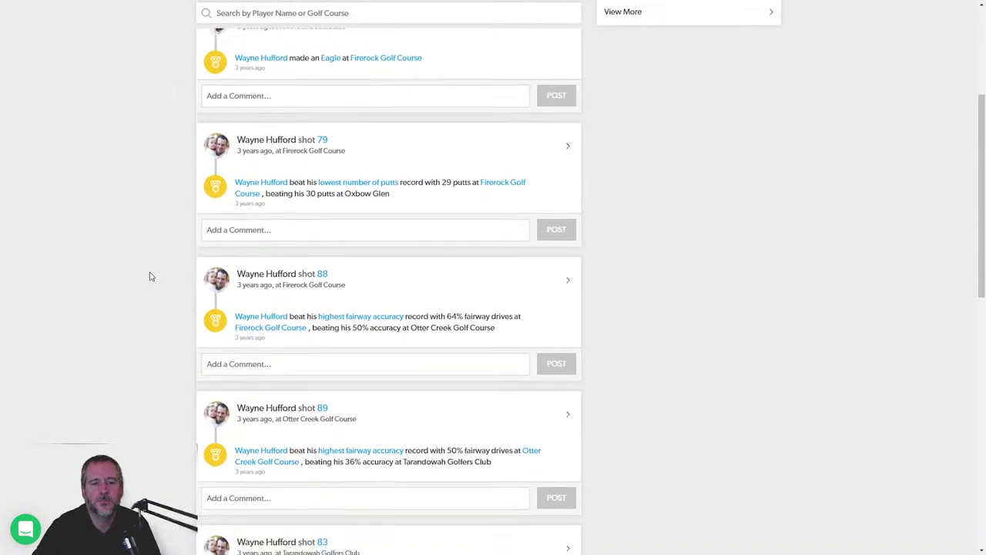
scroll(151, 275, "down", 4)
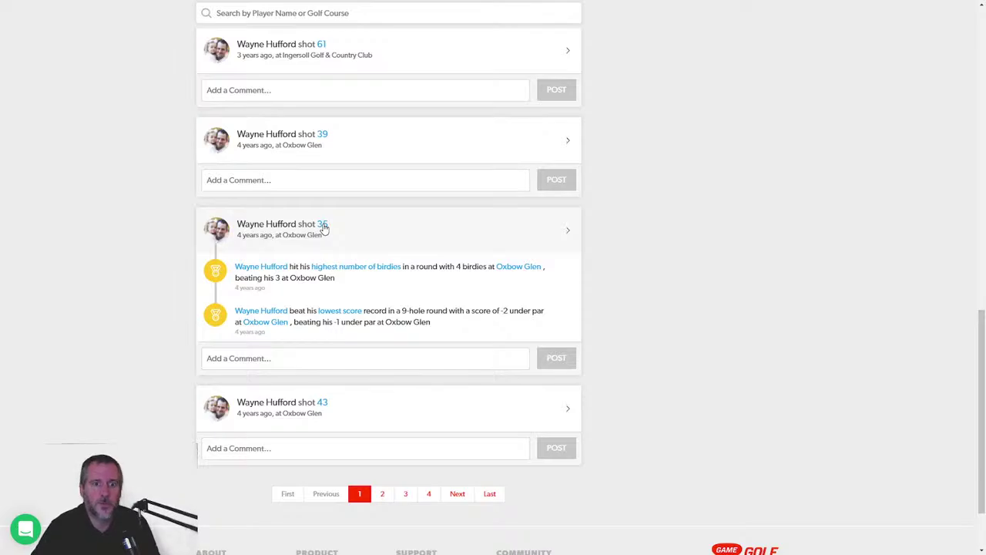
left_click(323, 225)
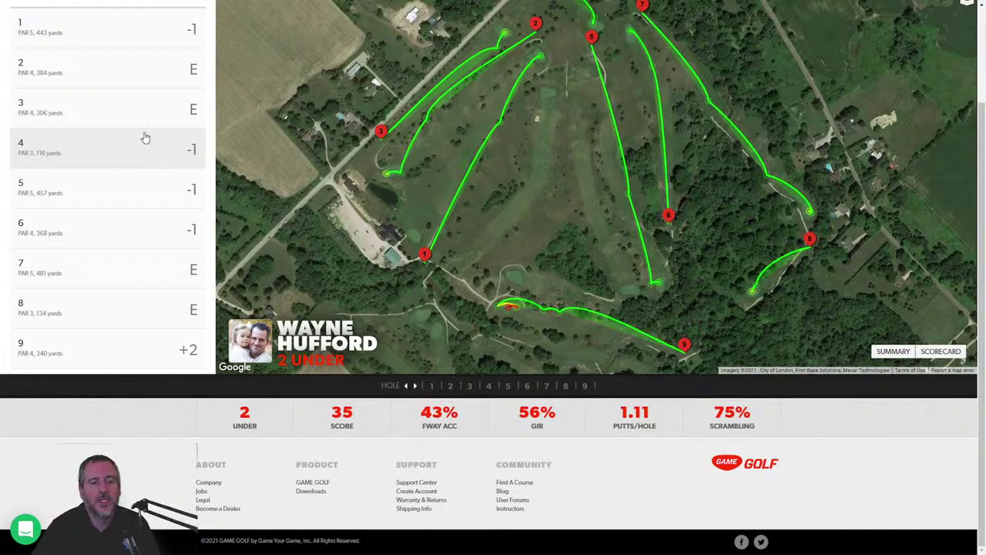
Step: Open hole 1 of the round and check the driver shot's details at its tee and landing point
left_click(67, 34)
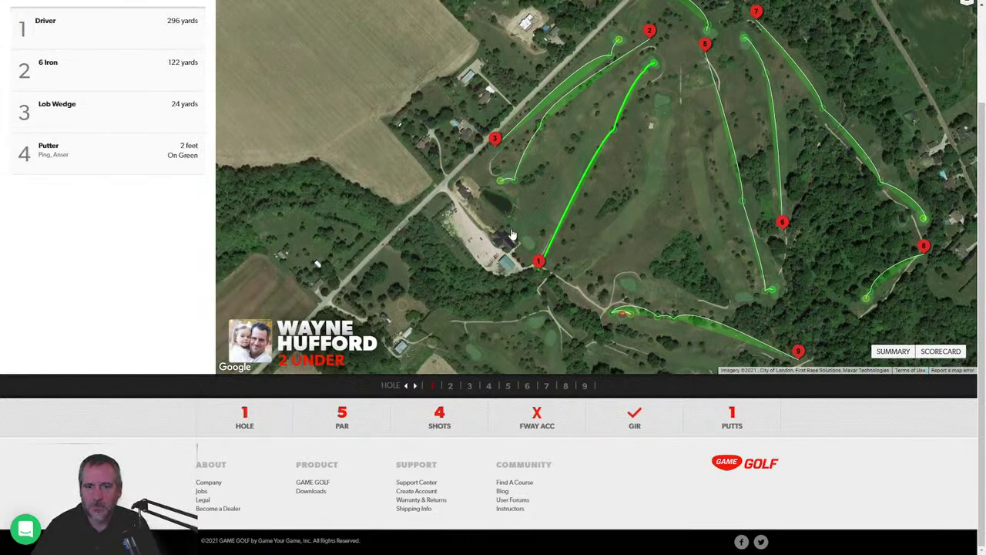
mouse_move(538, 262)
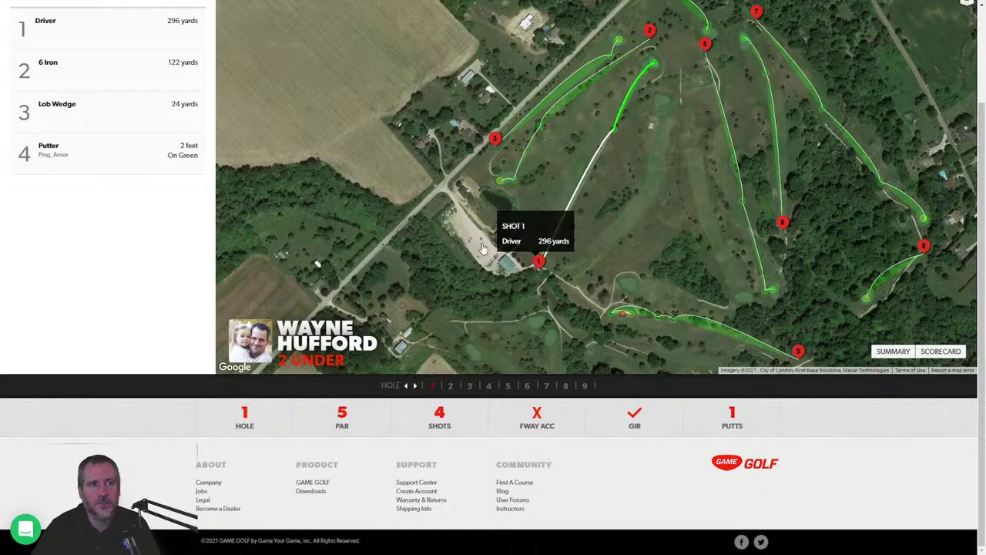
scroll(584, 248, "up", 1)
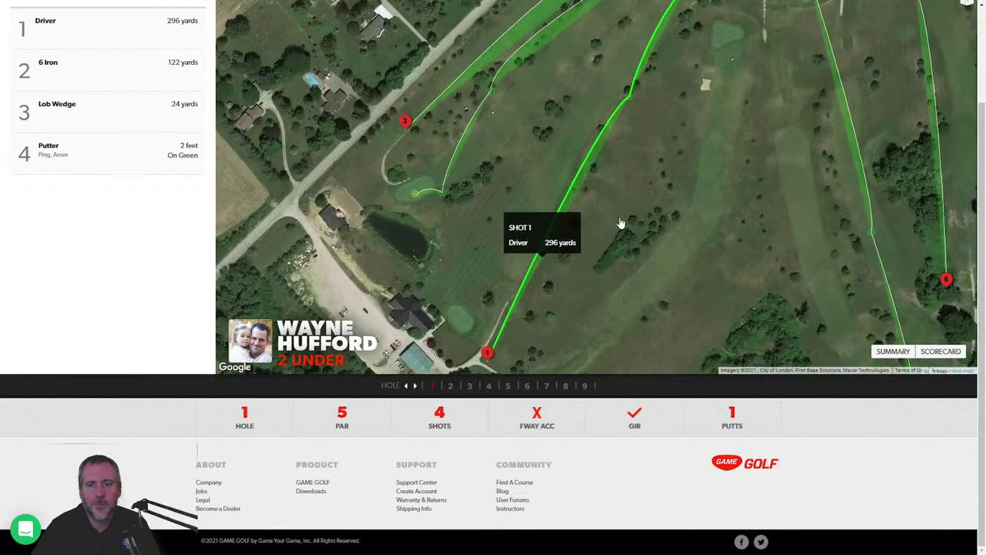
scroll(545, 311, "down", 1)
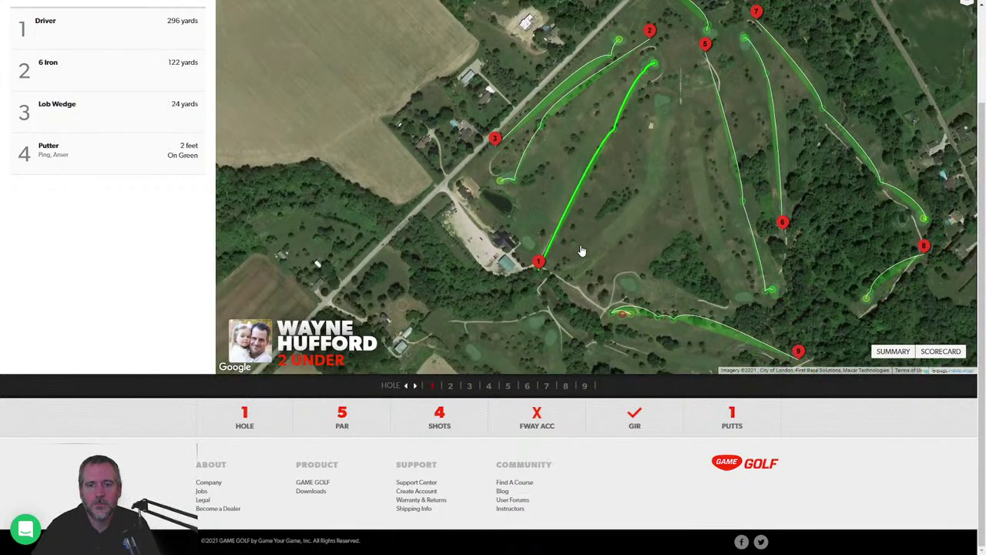
scroll(581, 251, "up", 1)
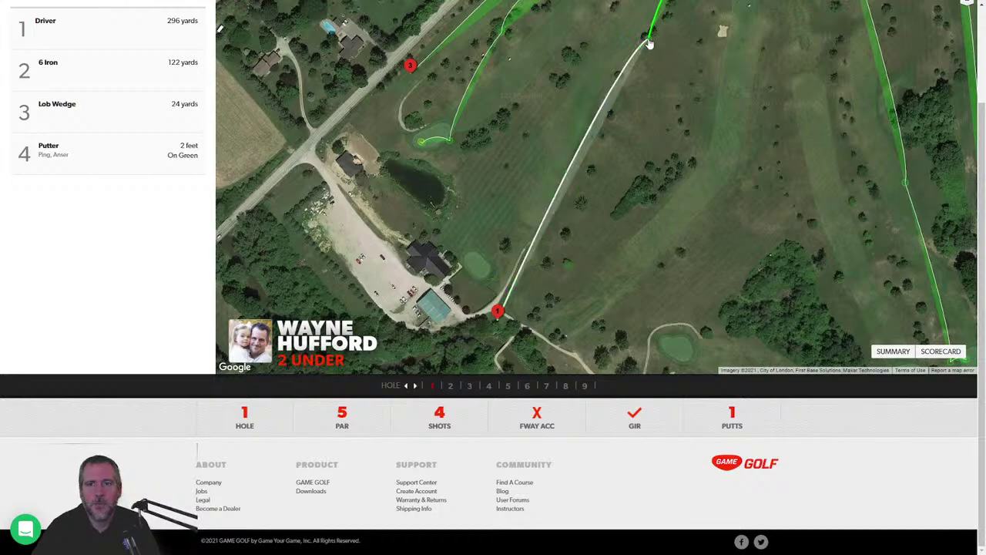
mouse_move(650, 40)
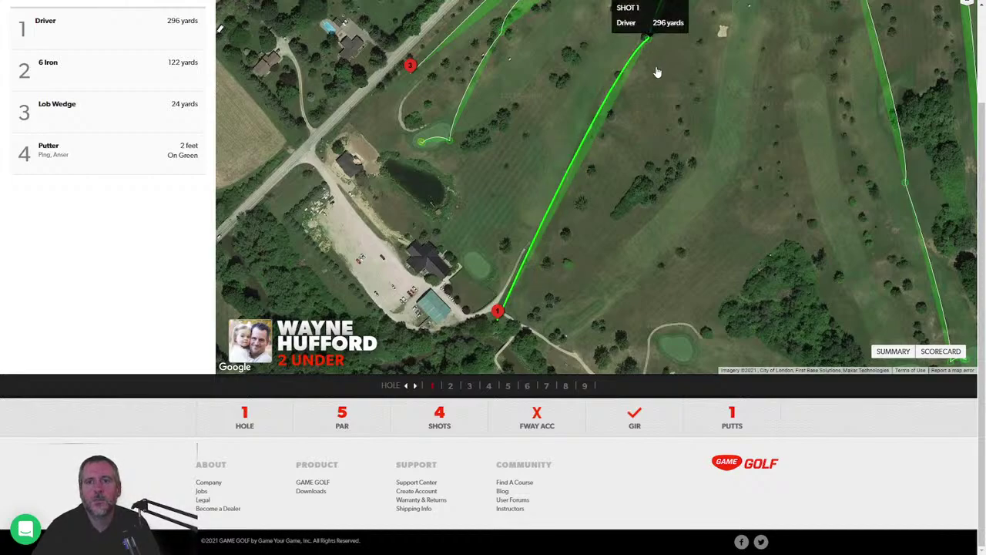
Step: Examine up close where the drive on hole 1 landed, and the path of the 6 iron shot that follows
left_click_drag(656, 66, 633, 136)
scroll(633, 136, "up", 3)
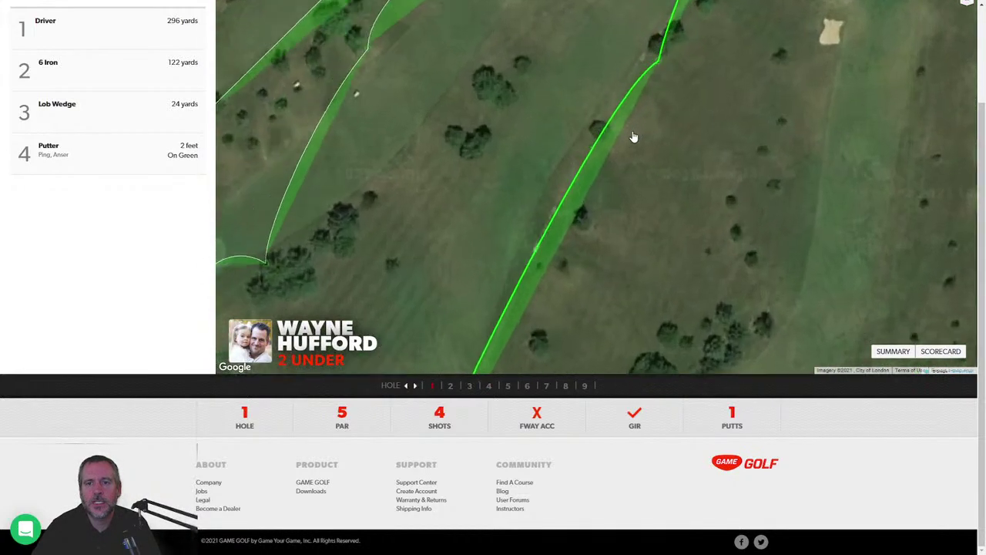
left_click_drag(708, 73, 631, 254)
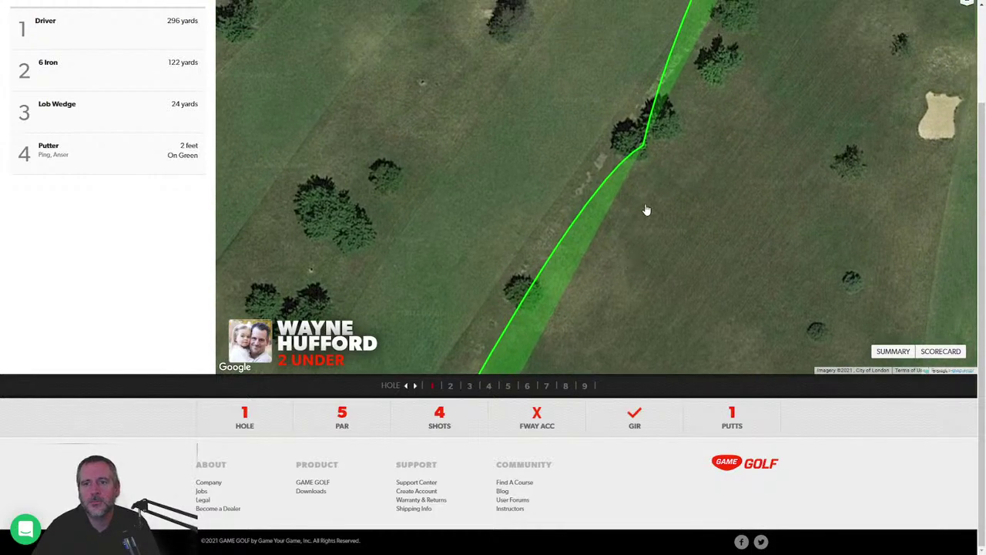
scroll(663, 192, "down", 2)
scroll(660, 200, "down", 6)
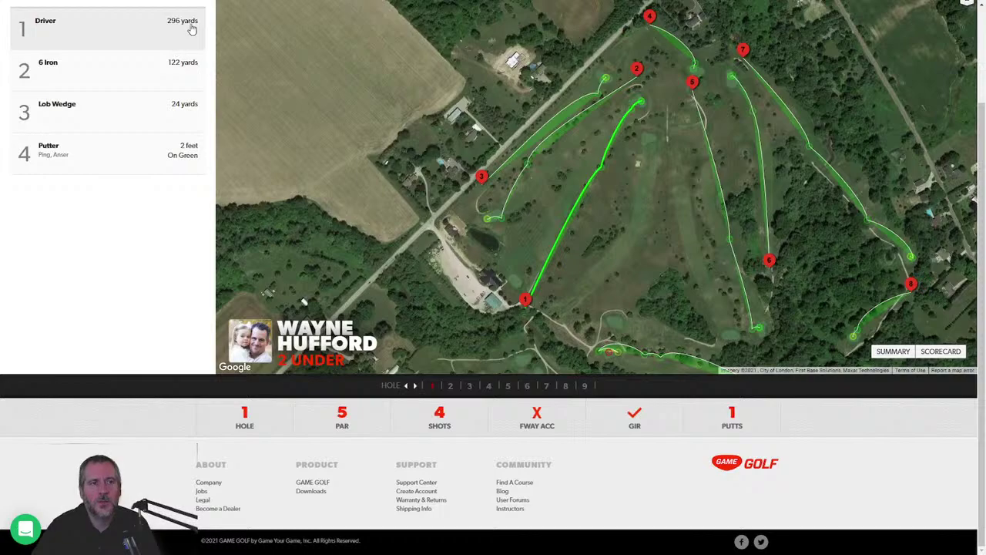
mouse_move(527, 301)
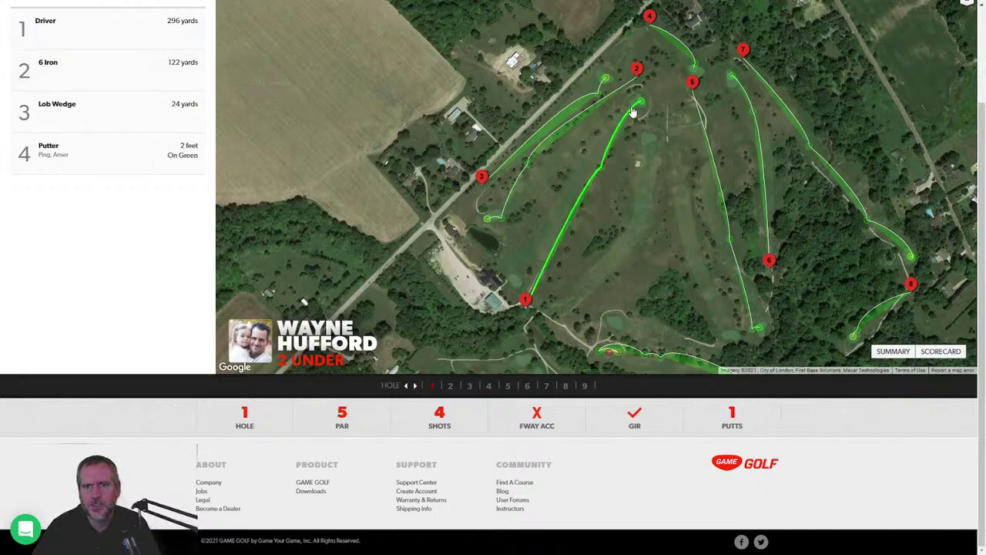
mouse_move(159, 65)
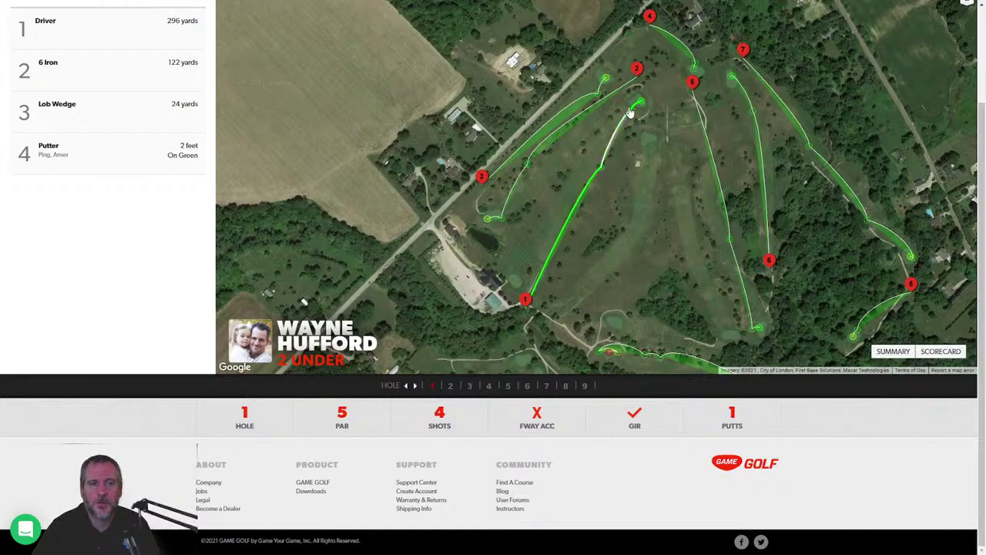
mouse_move(629, 113)
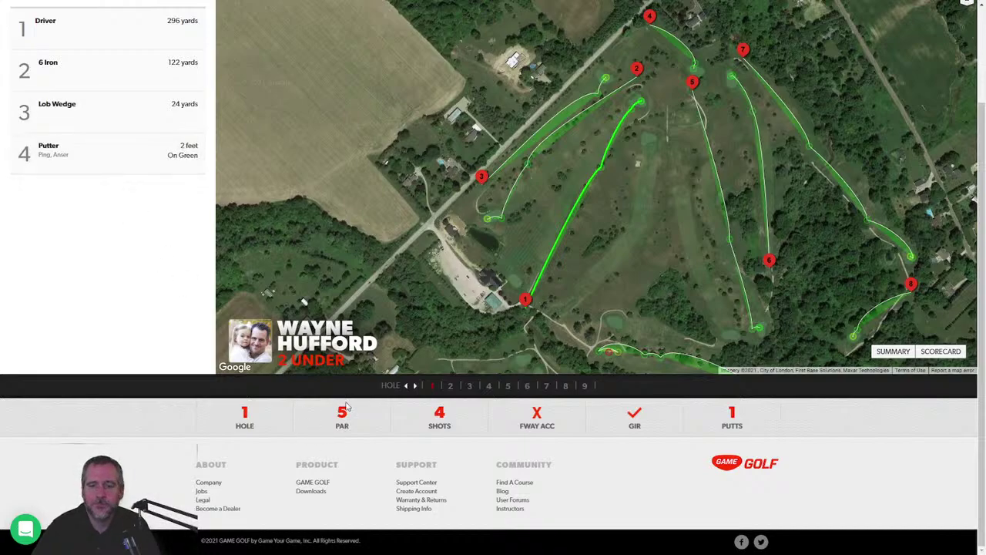
Step: Open hole 9 of the round and show its driver shot up close on the course map
left_click(585, 386)
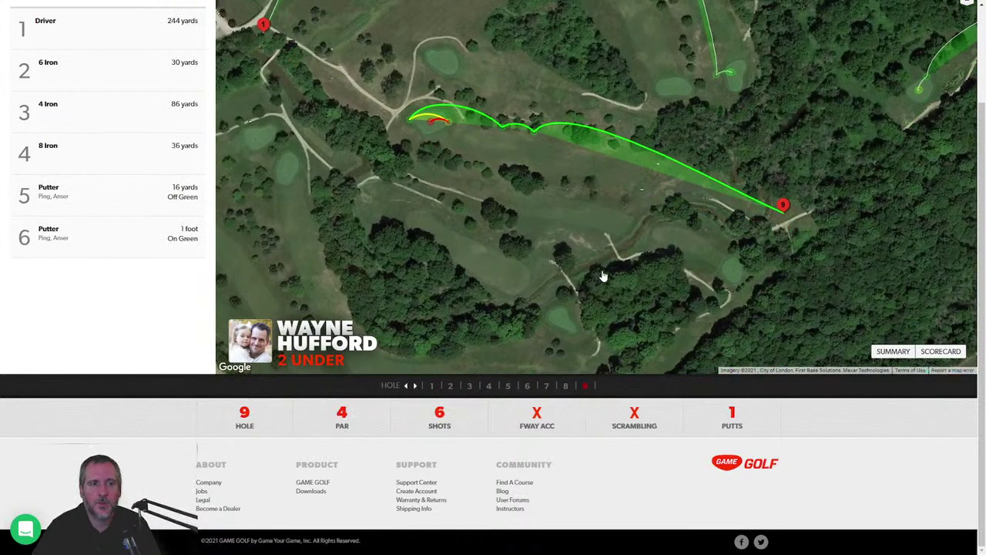
left_click(114, 47)
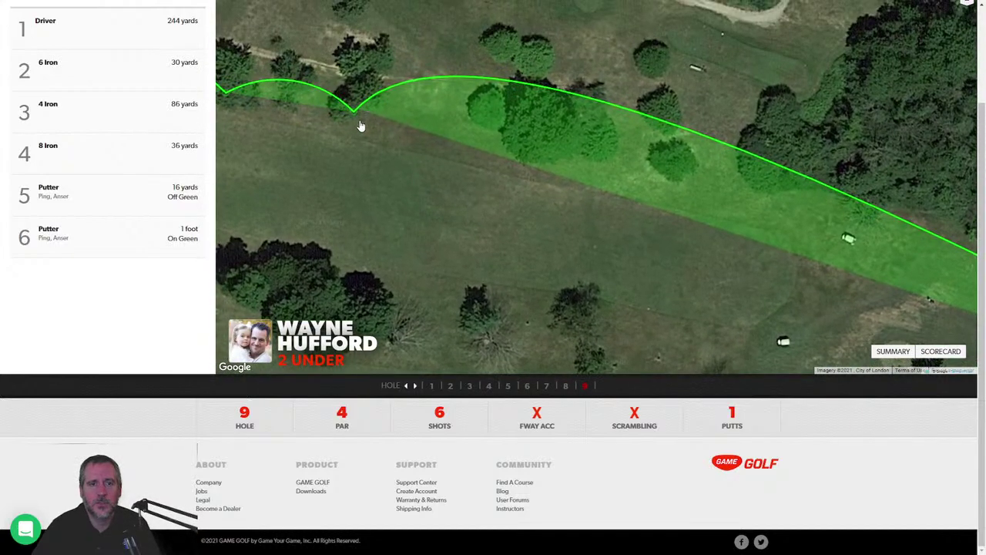
Step: Follow the remaining shots of hole 9 on the map to the green and check the details of the two putts
mouse_move(356, 122)
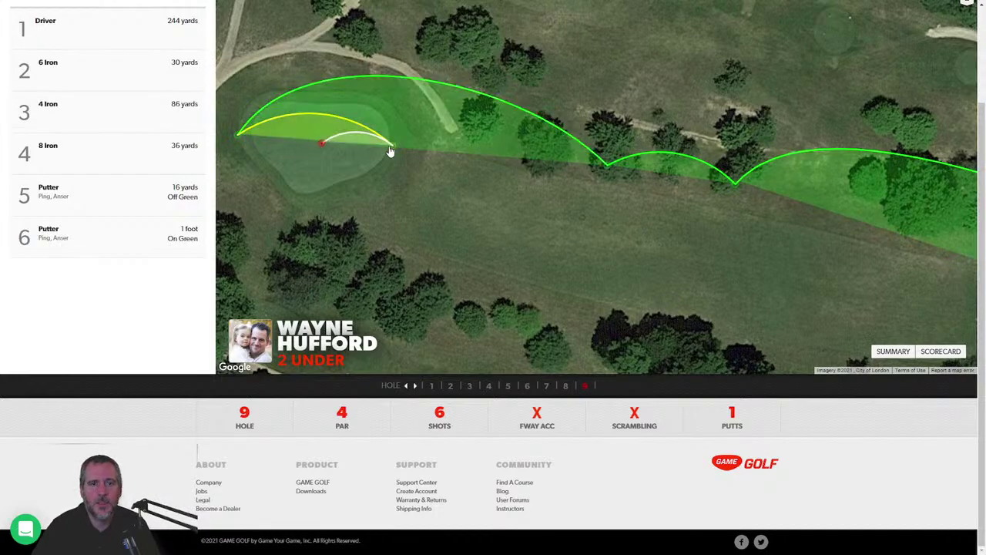
left_click_drag(390, 152, 478, 150)
mouse_move(328, 138)
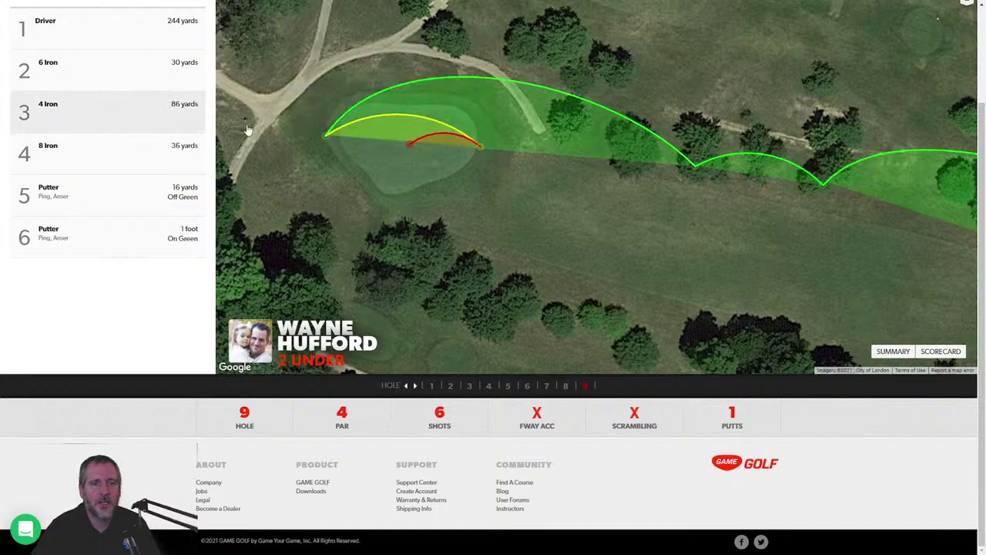
mouse_move(481, 150)
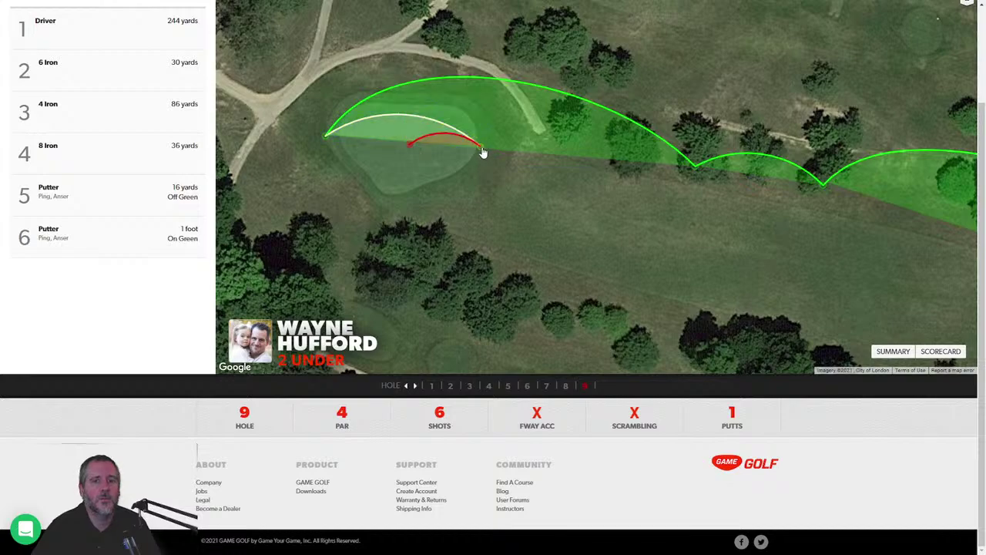
mouse_move(199, 191)
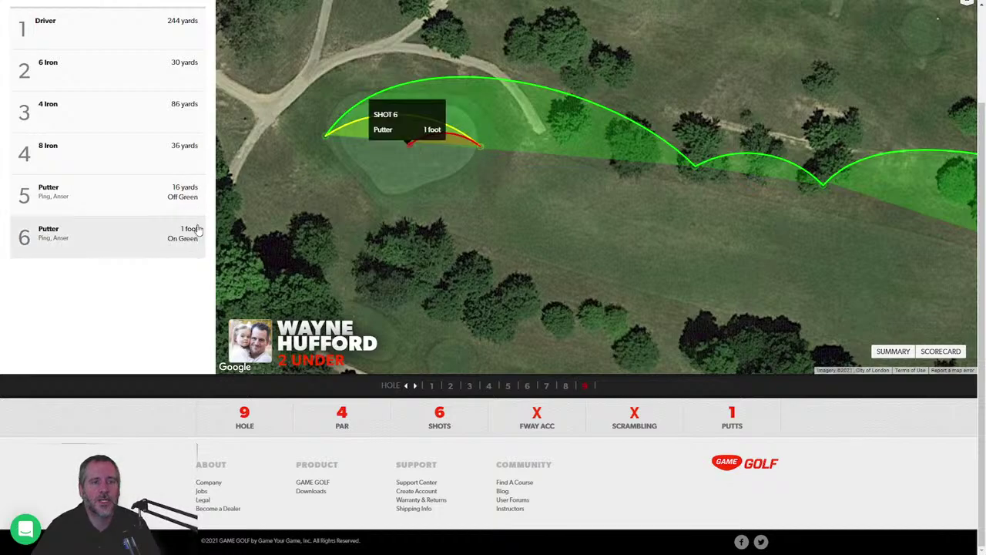
mouse_move(384, 179)
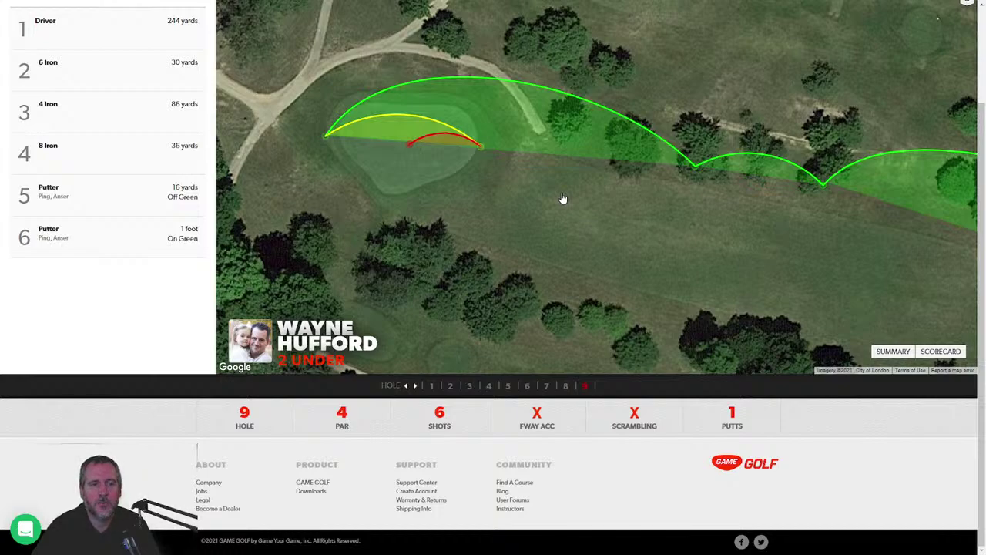
Step: Return to the overview of all nine holes at Oxbow Glen and check a drive's details on the course map
scroll(119, 212, "up", 3)
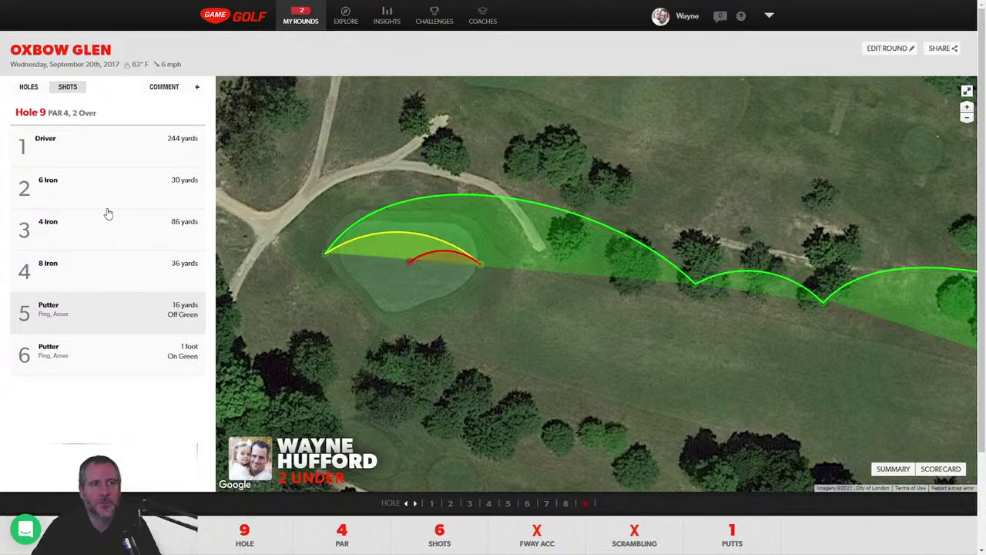
left_click(30, 89)
scroll(131, 254, "down", 1)
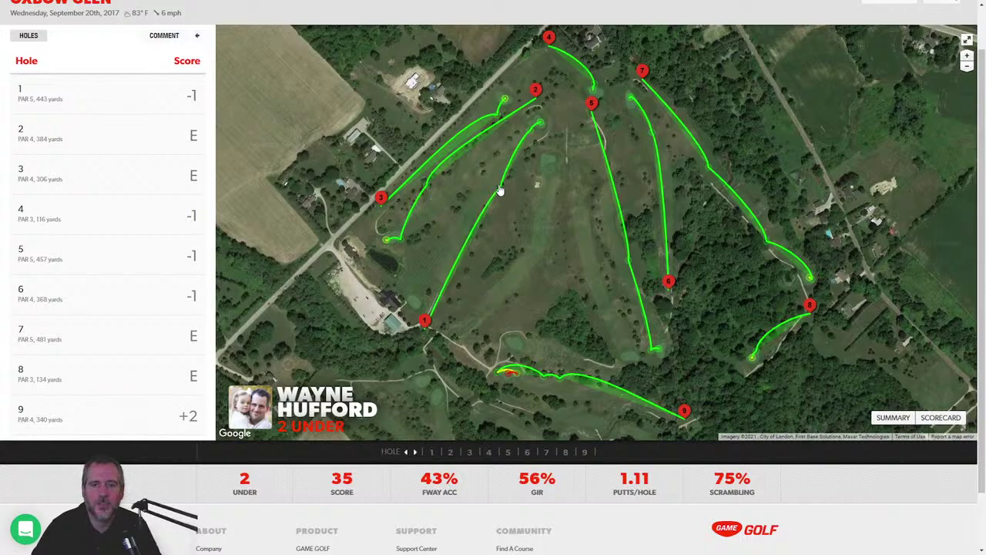
mouse_move(500, 189)
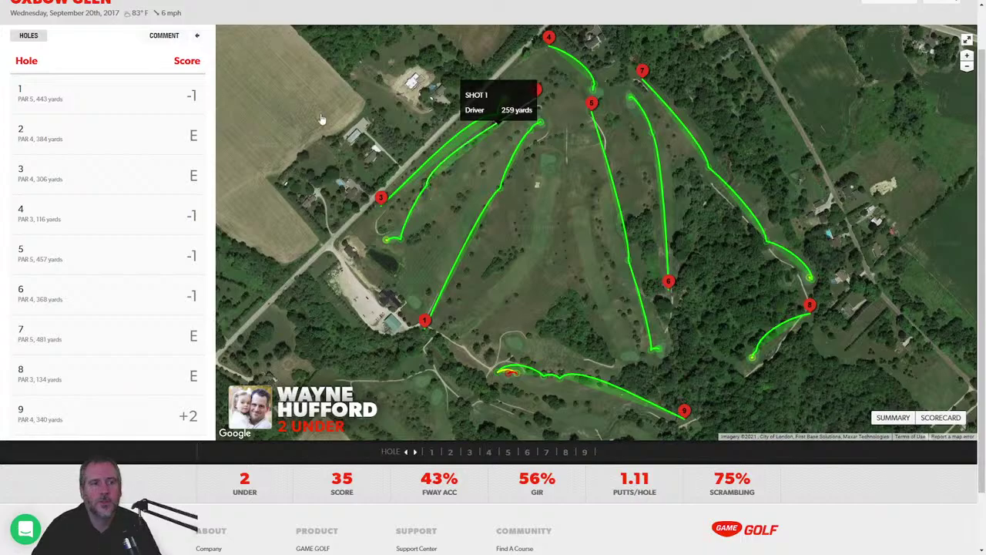
Step: Open hole 4 of the Oxbow Glen round and check the details of its pitching wedge and 9 iron shots
left_click(80, 212)
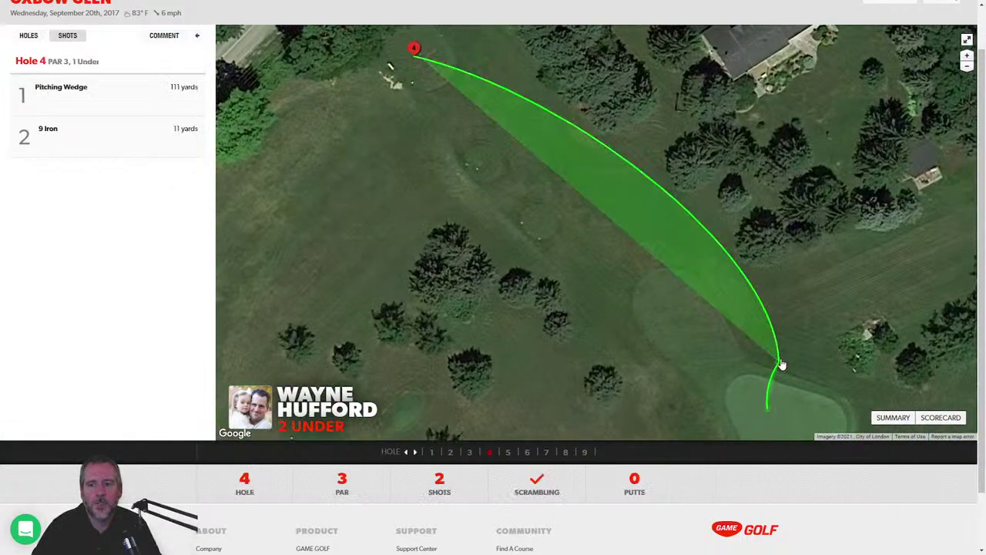
mouse_move(781, 363)
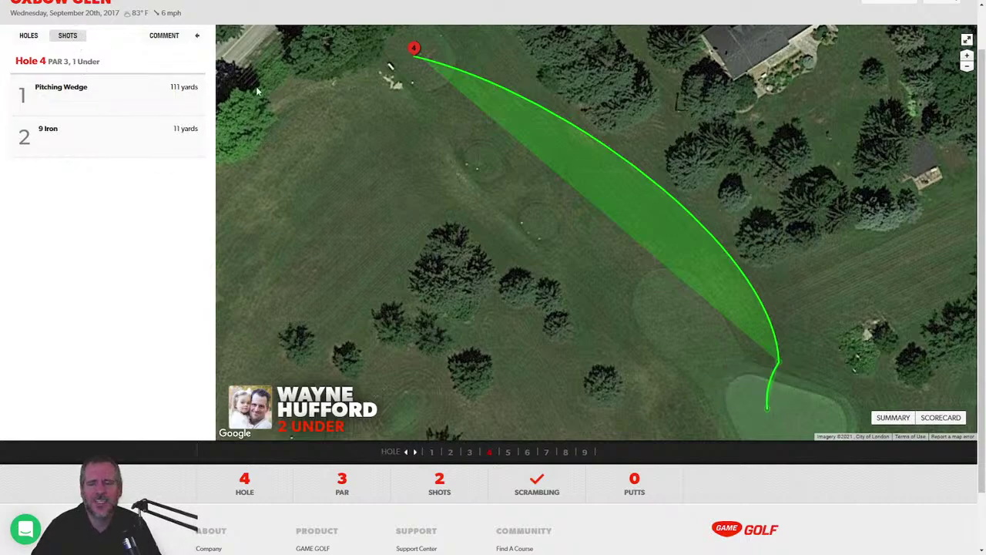
mouse_move(781, 363)
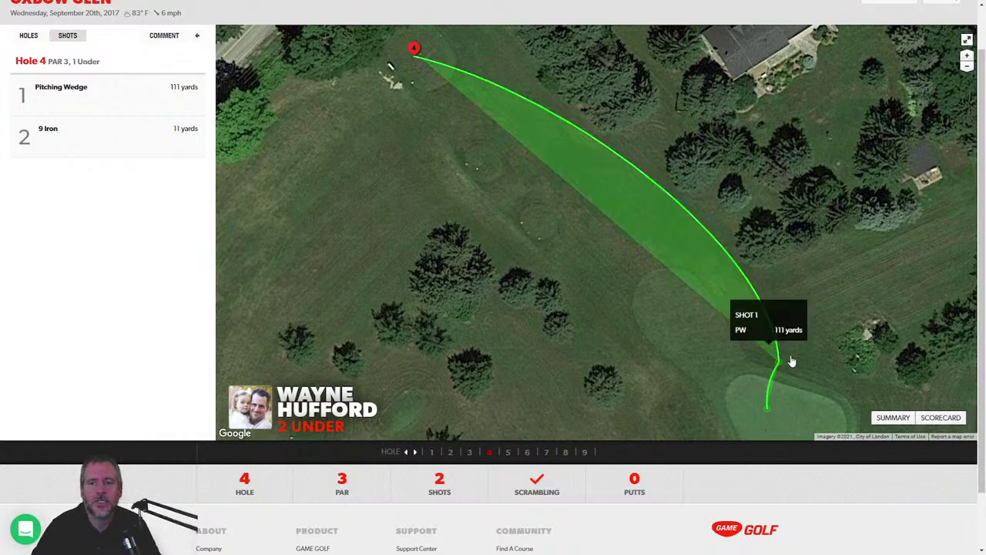
mouse_move(768, 414)
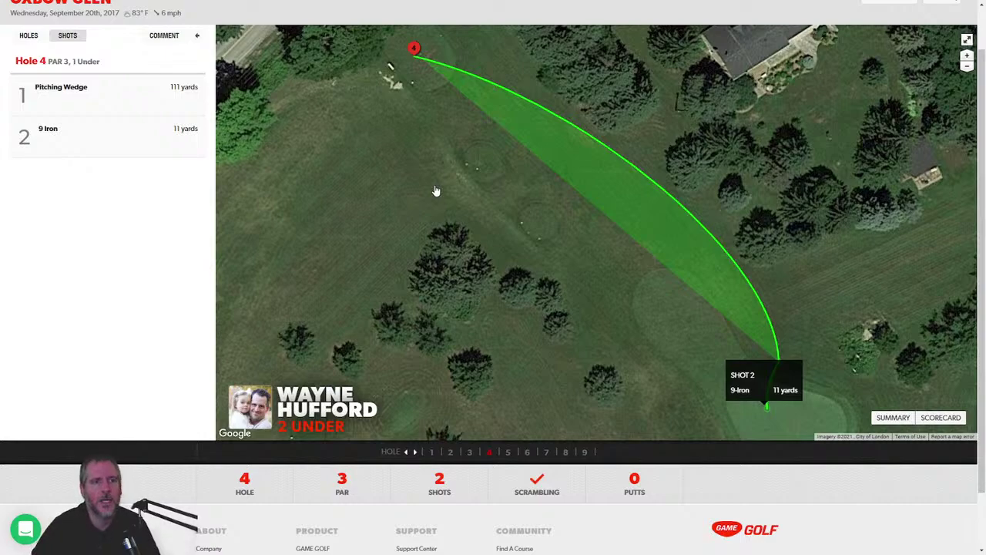
Step: Leave the Oxbow Glen round for the activity feed and open the round of 74 at The Fox Golf Club
scroll(85, 125, "up", 1)
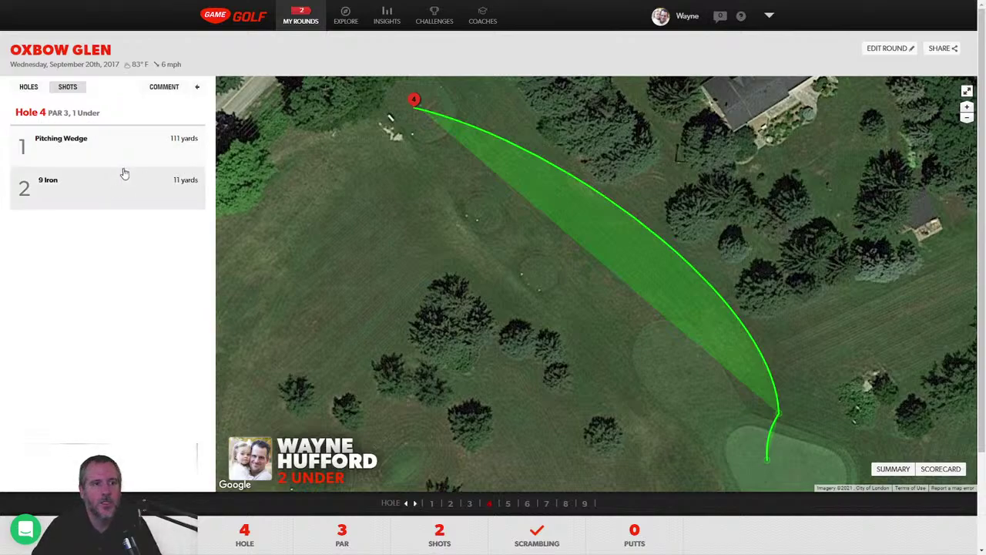
left_click(31, 87)
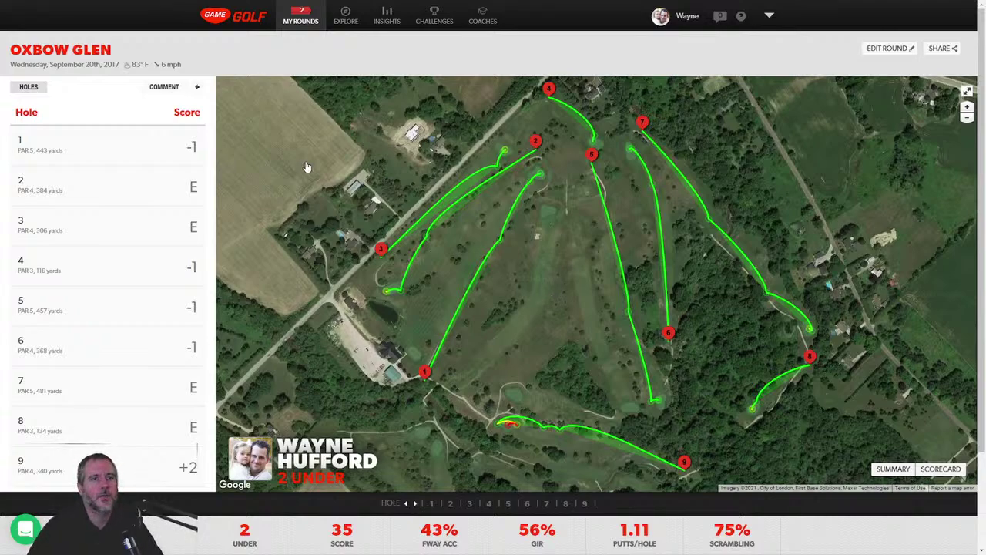
key("alt+Left")
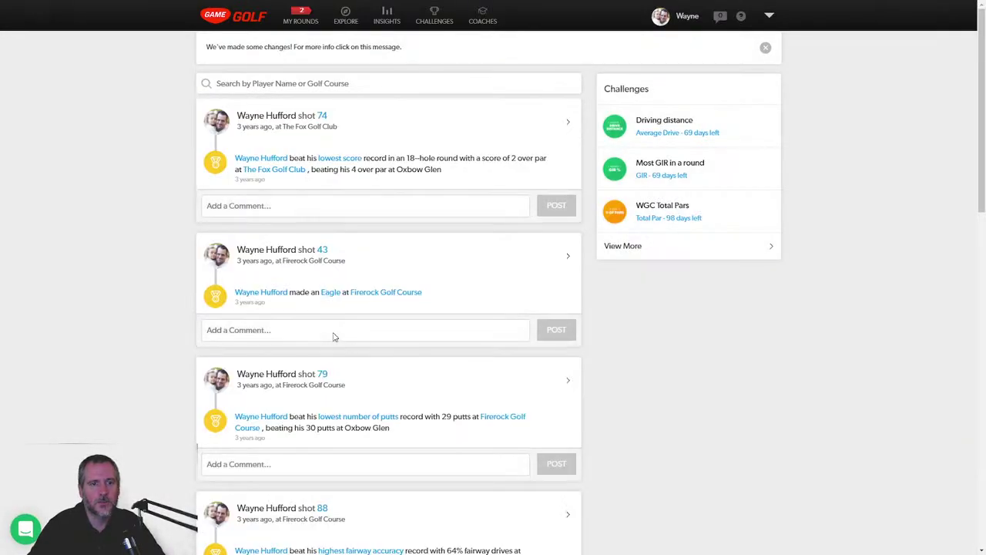
left_click(321, 115)
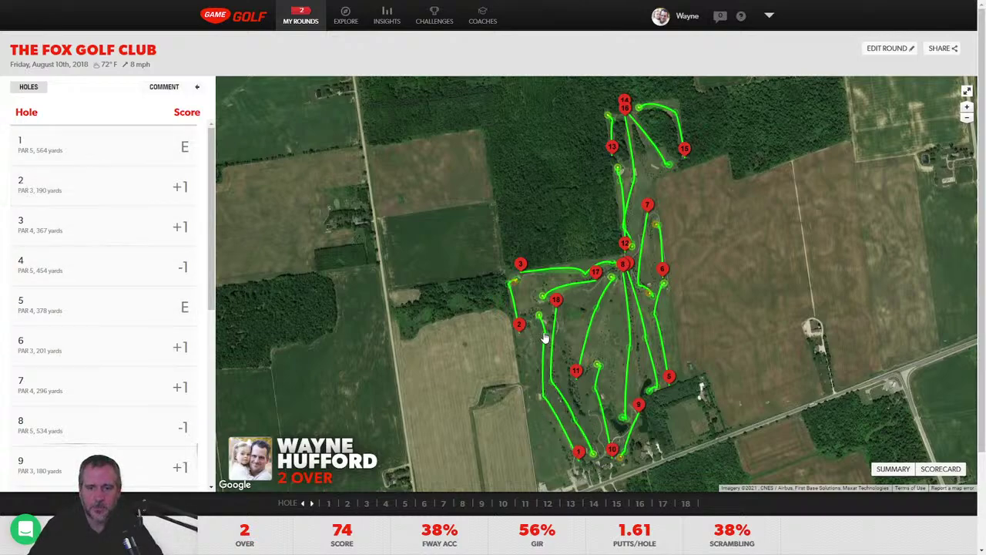
Step: Check the drive on hole 1 of The Fox Golf Club round, then open that hole and examine its shot points
mouse_move(543, 371)
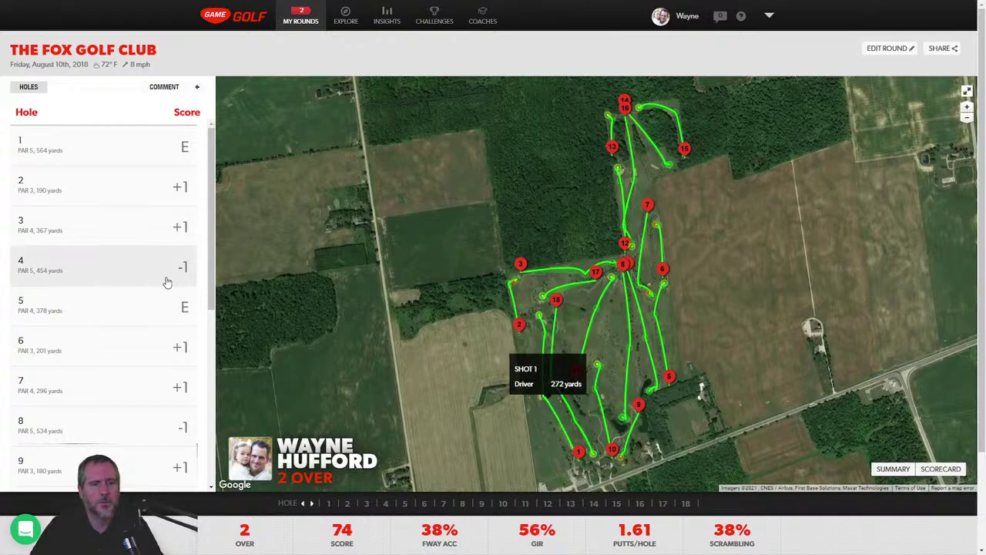
left_click(70, 150)
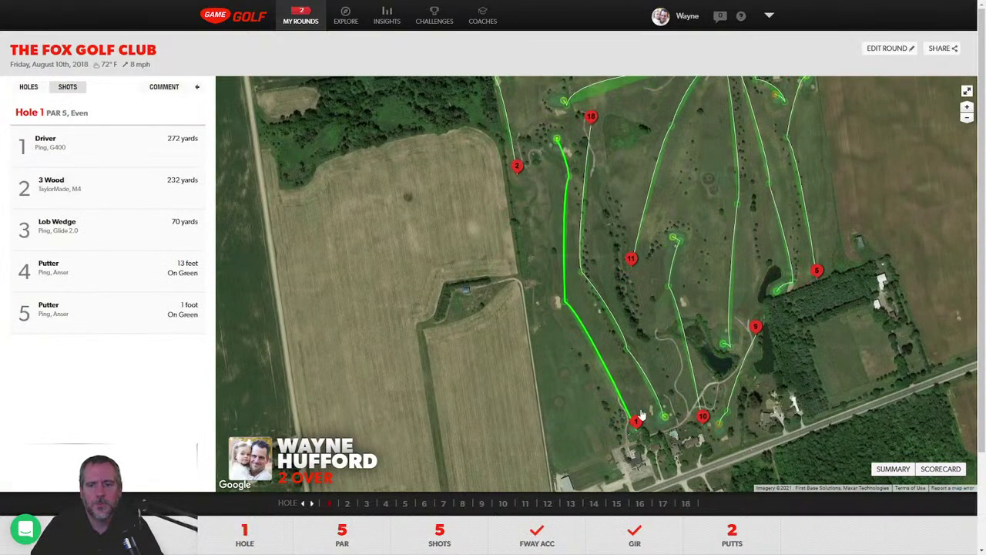
mouse_move(565, 306)
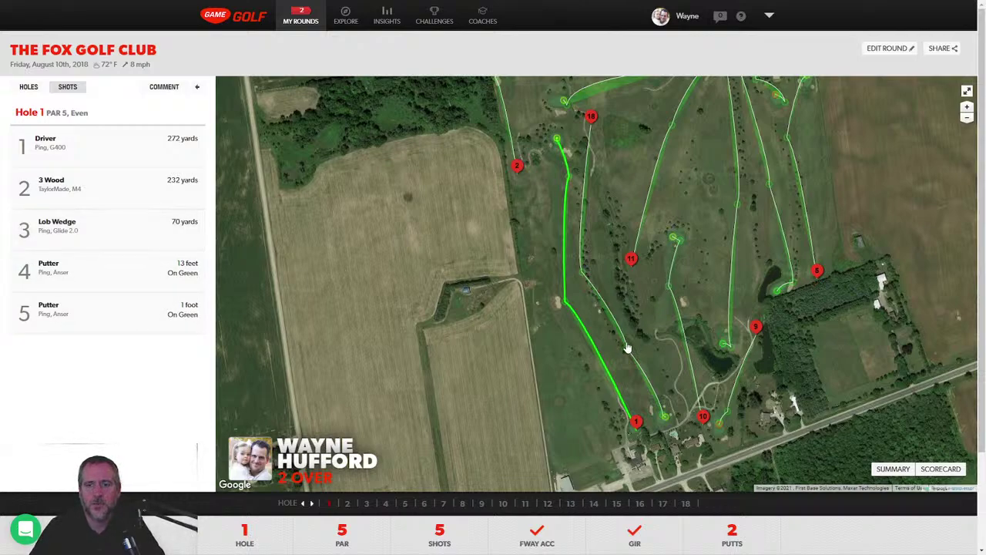
mouse_move(650, 364)
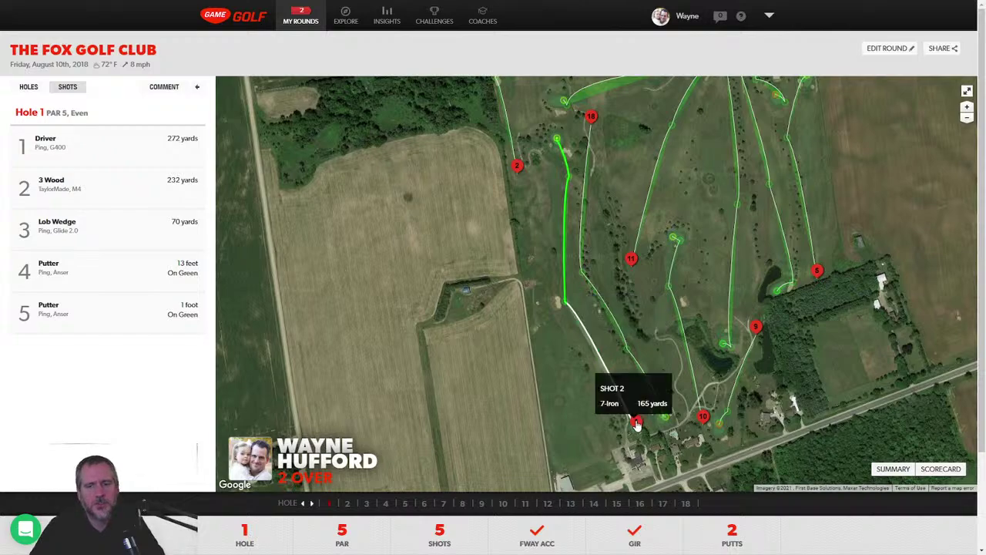
mouse_move(569, 177)
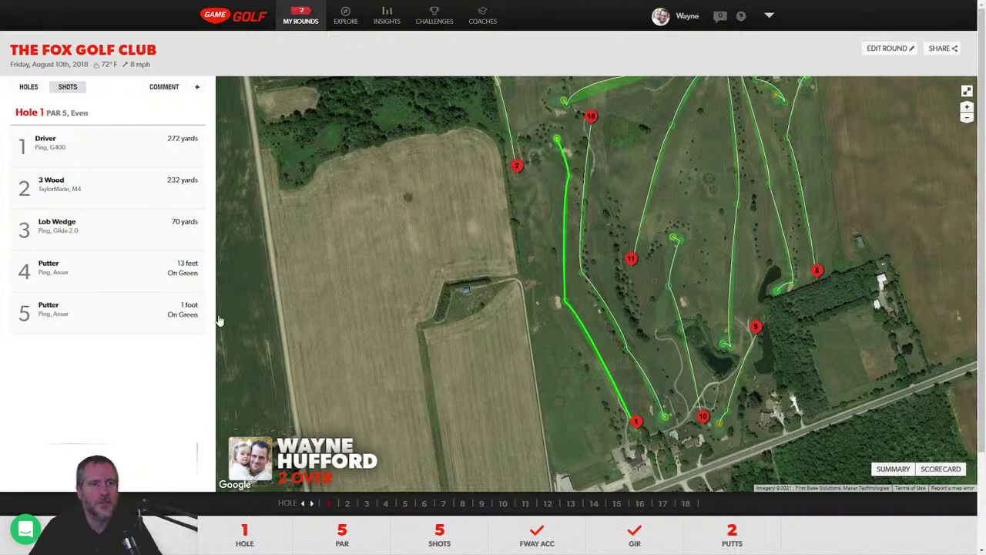
Step: Return to the hole list, open hole 3 and check where its driver and pitching wedge shots start and finish
left_click(28, 87)
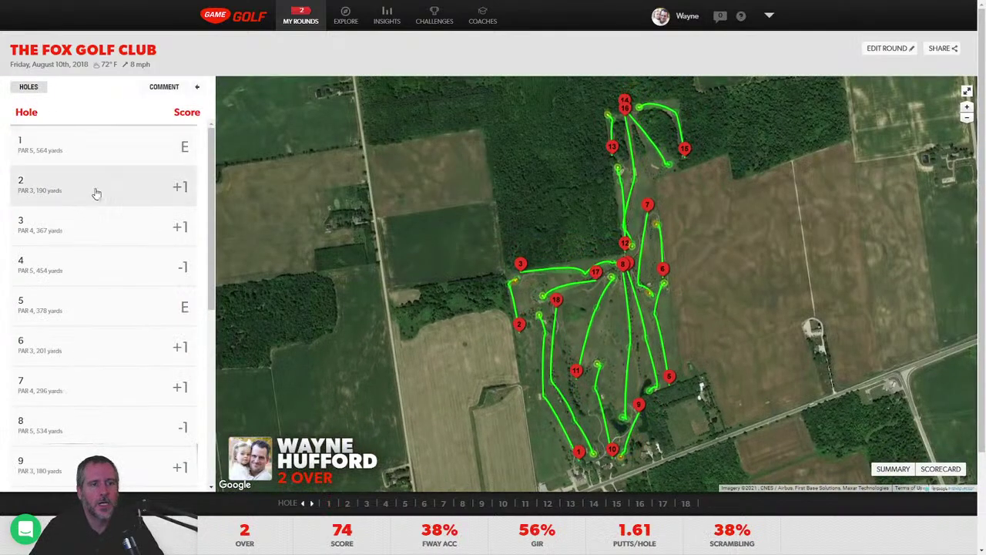
left_click(91, 234)
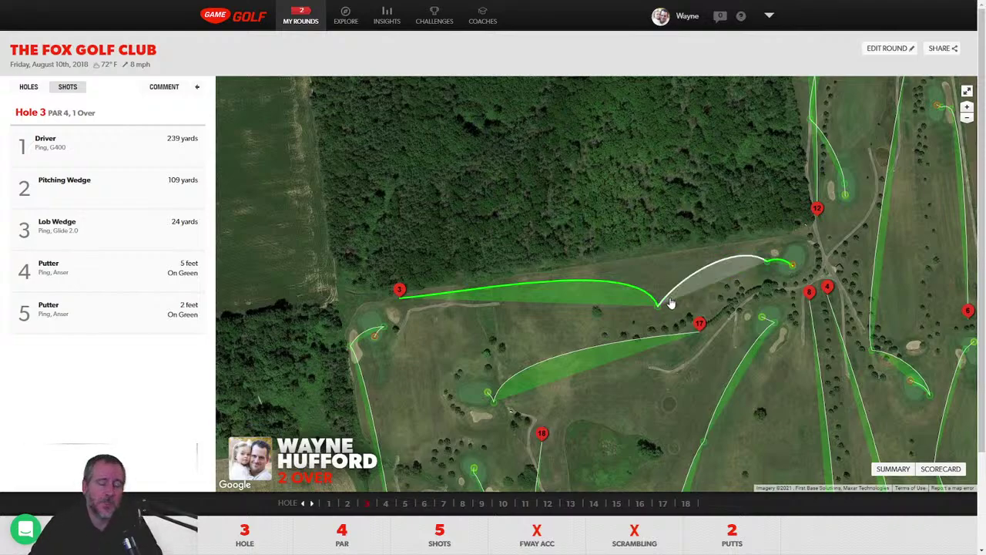
mouse_move(671, 303)
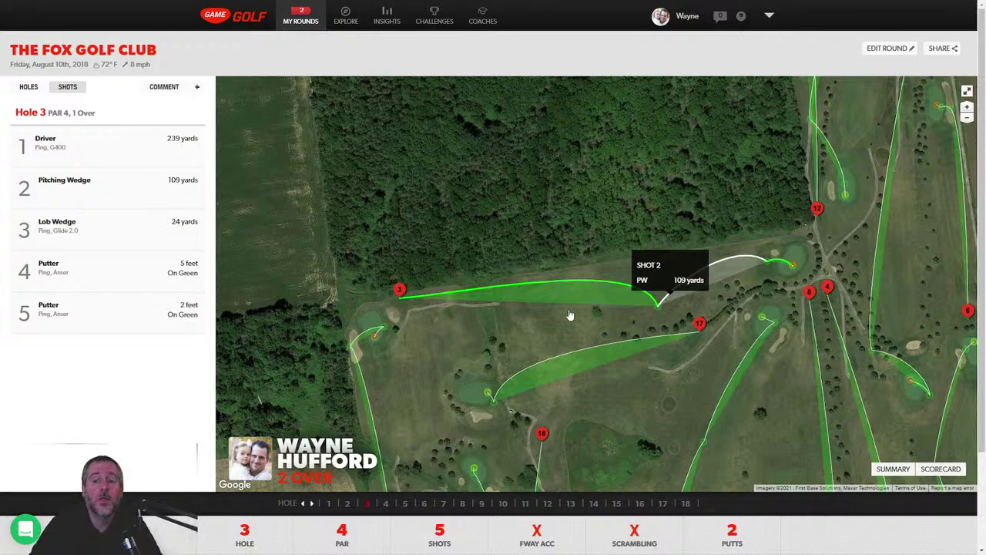
mouse_move(505, 304)
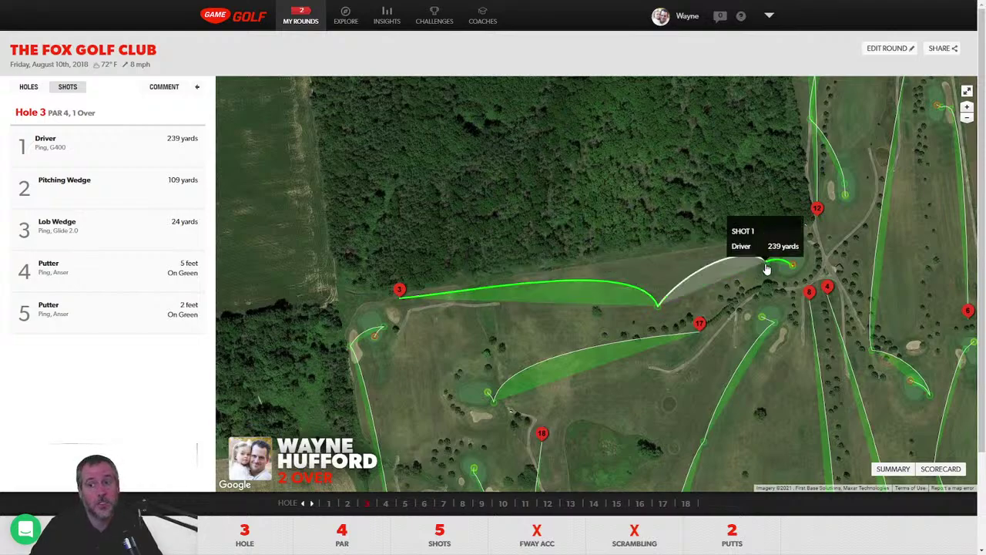
mouse_move(704, 337)
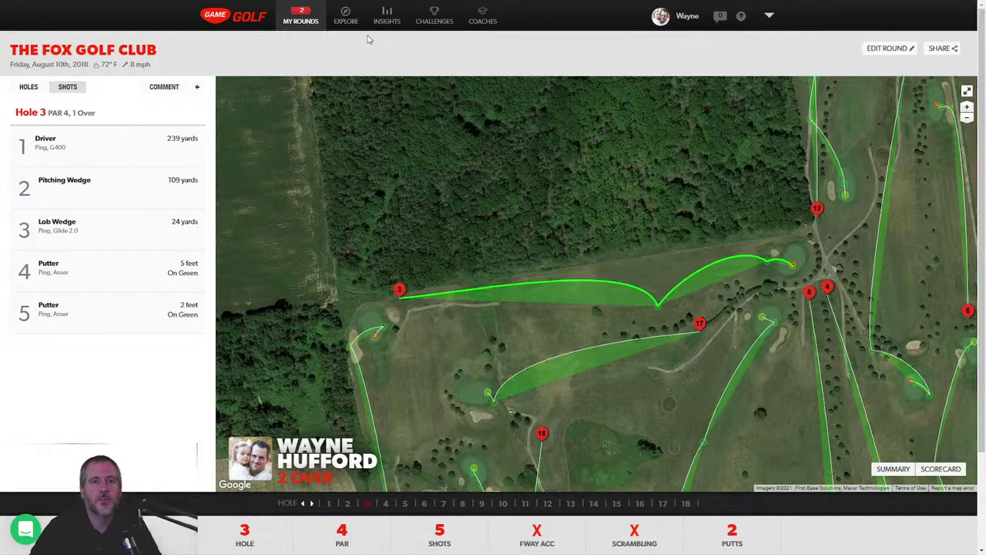
Step: Open the detailed strokes gained insights and look through the available round ranges, keeping All Rounds
left_click(393, 17)
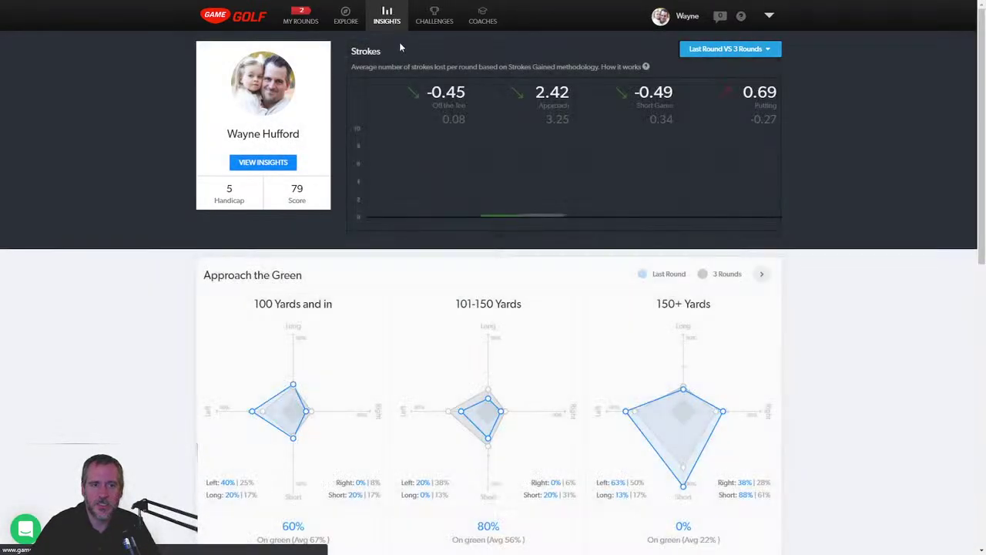
left_click(263, 162)
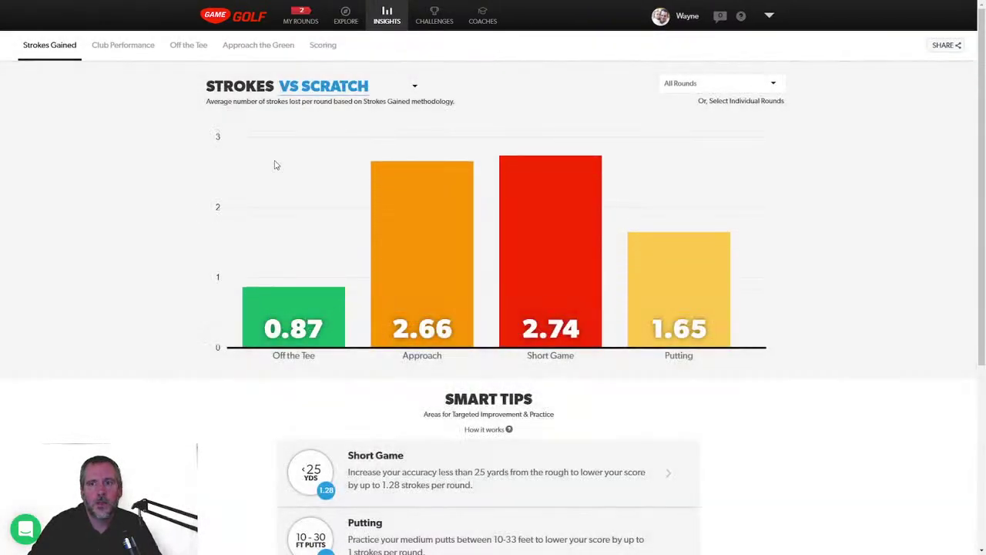
left_click(705, 89)
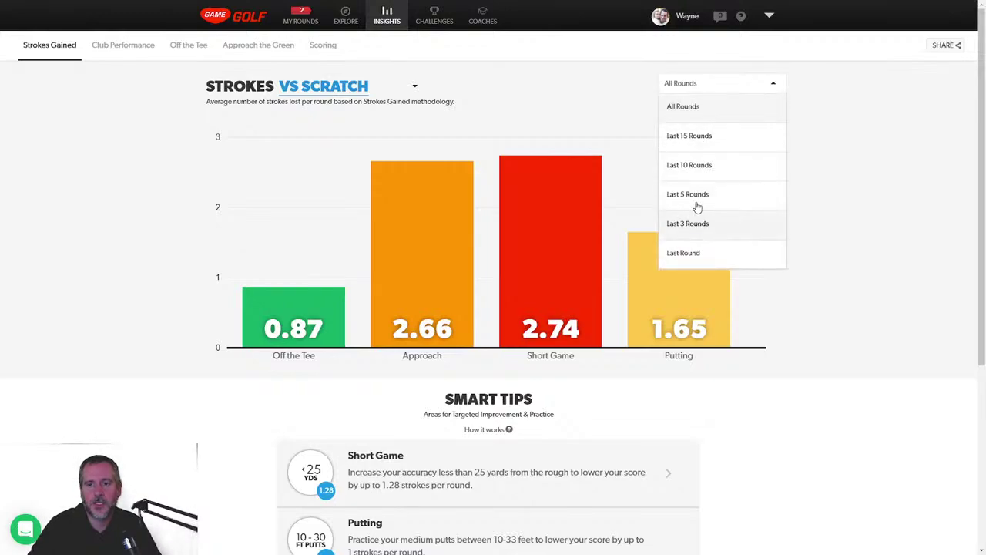
left_click(572, 99)
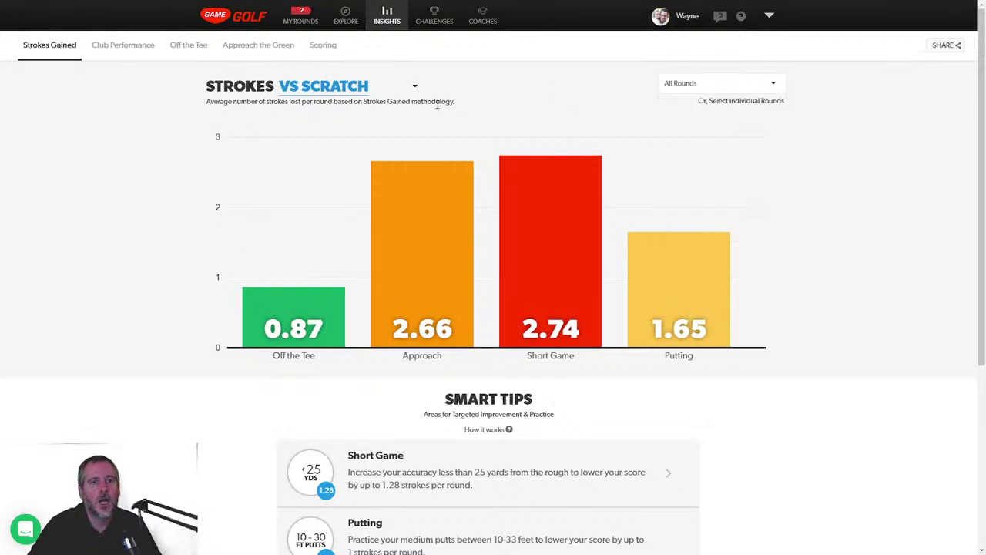
Step: Review the handicap levels offered for comparison and the Smart Tips below the strokes gained chart
left_click(339, 88)
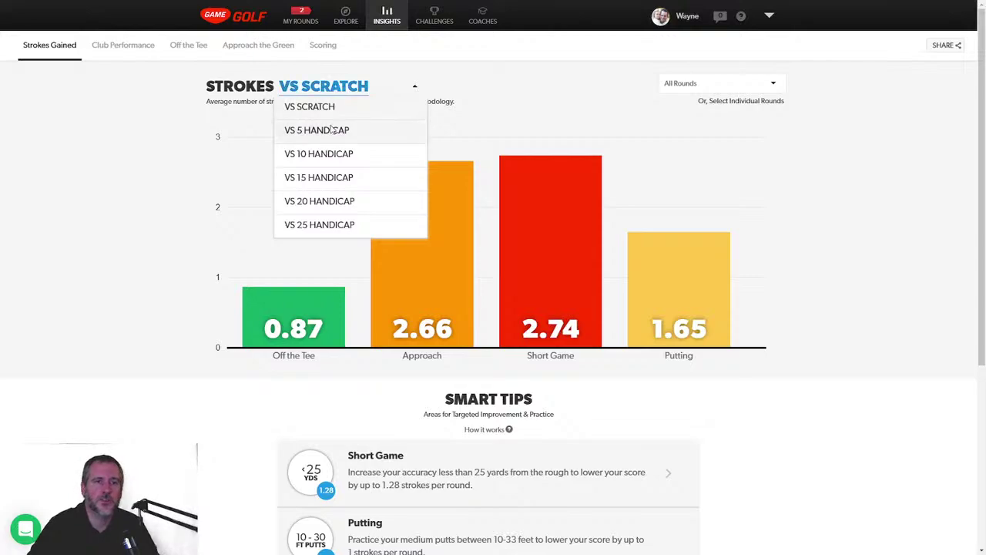
scroll(331, 177, "down", 2)
scroll(331, 183, "up", 1)
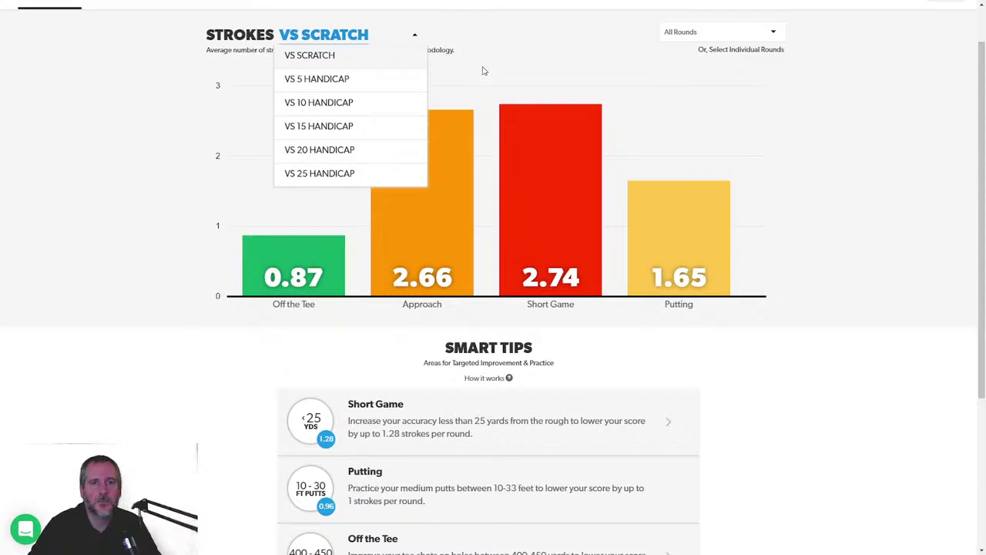
left_click(516, 50)
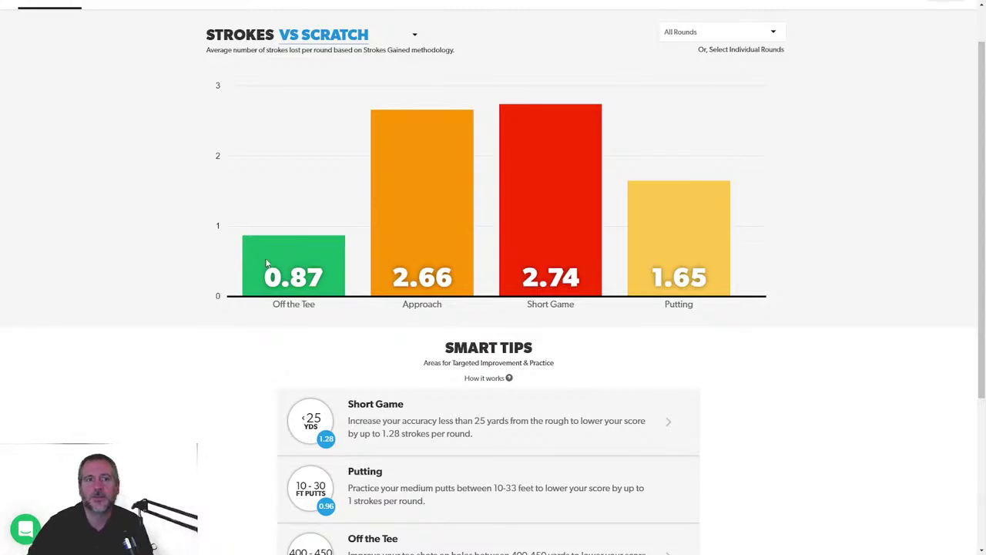
Step: Set the strokes gained comparison to VS 10 HANDICAP
scroll(236, 167, "up", 1)
left_click(324, 86)
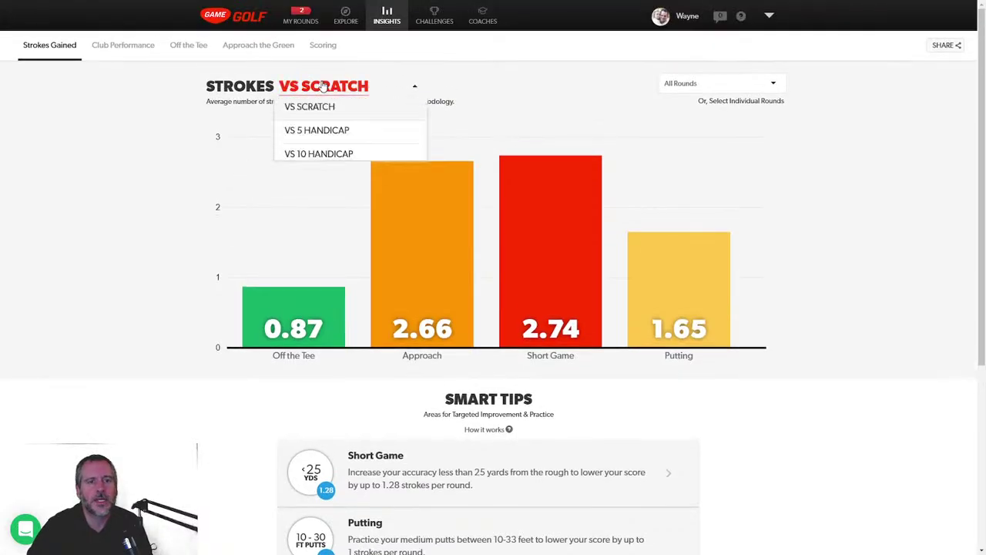
left_click(316, 153)
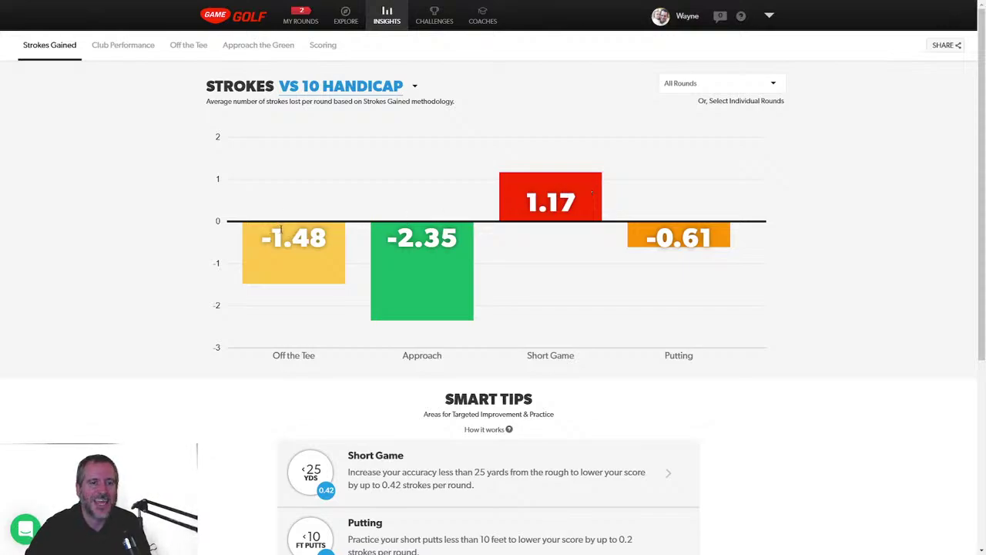
Step: Set the strokes gained comparison to VS SCRATCH and read through the Smart Tips below the chart
left_click(413, 87)
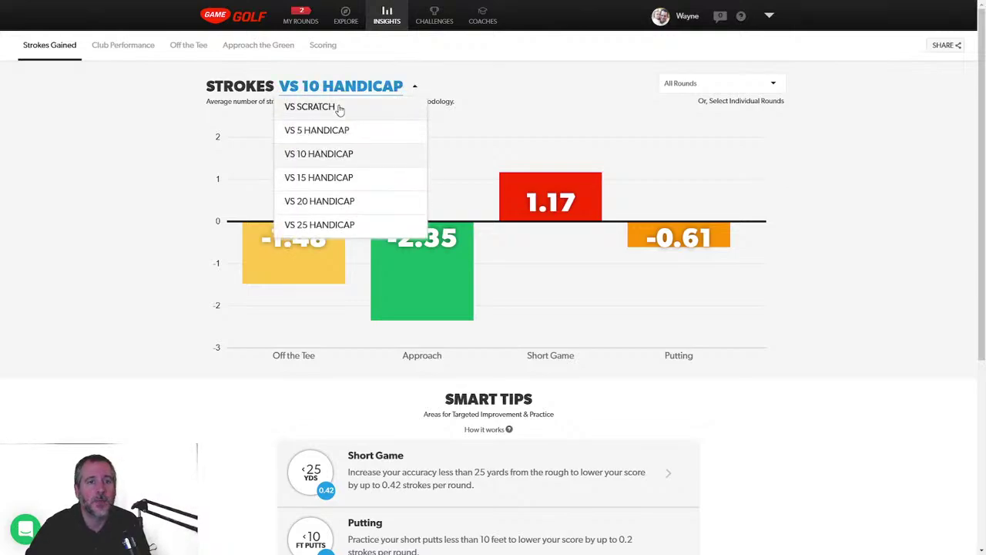
left_click(338, 104)
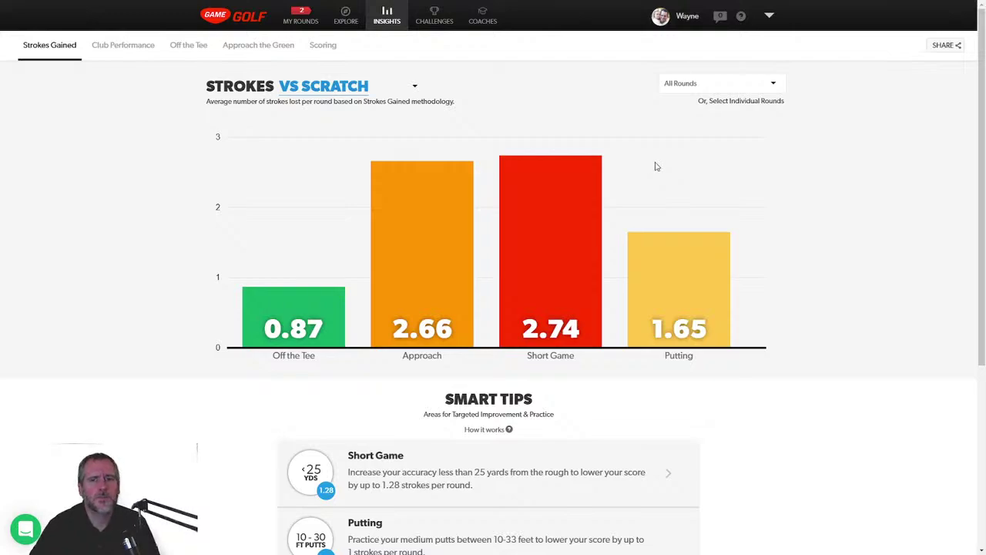
scroll(655, 165, "down", 1)
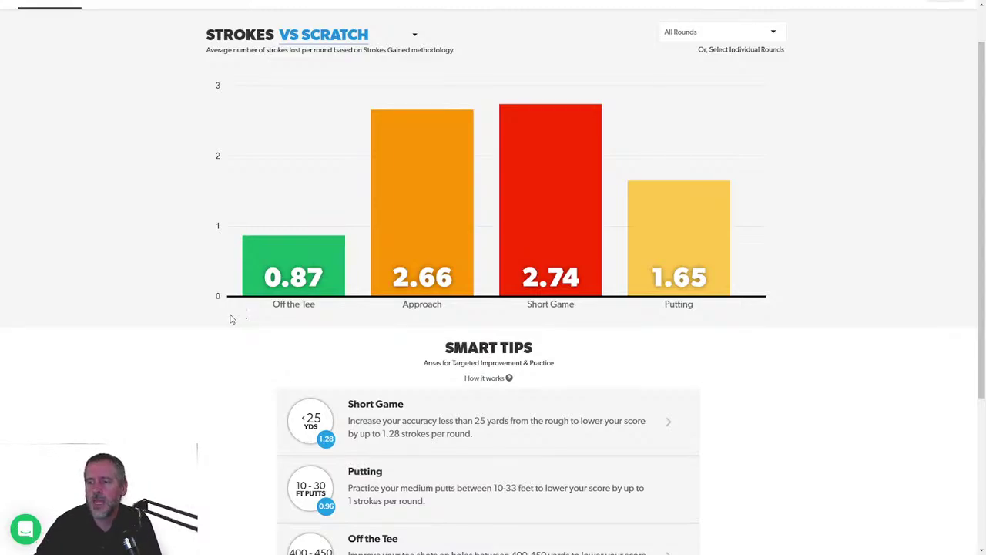
scroll(198, 315, "down", 2)
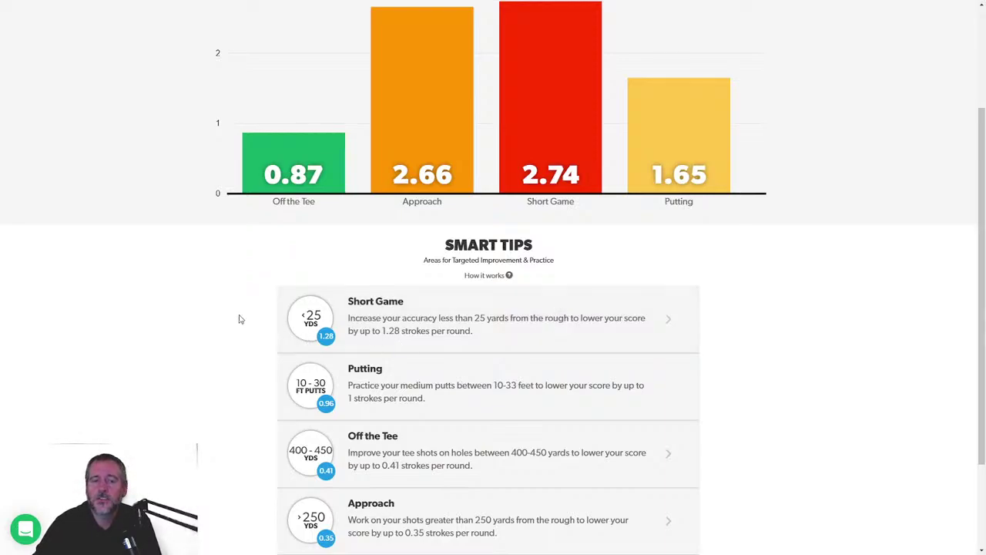
scroll(239, 319, "down", 1)
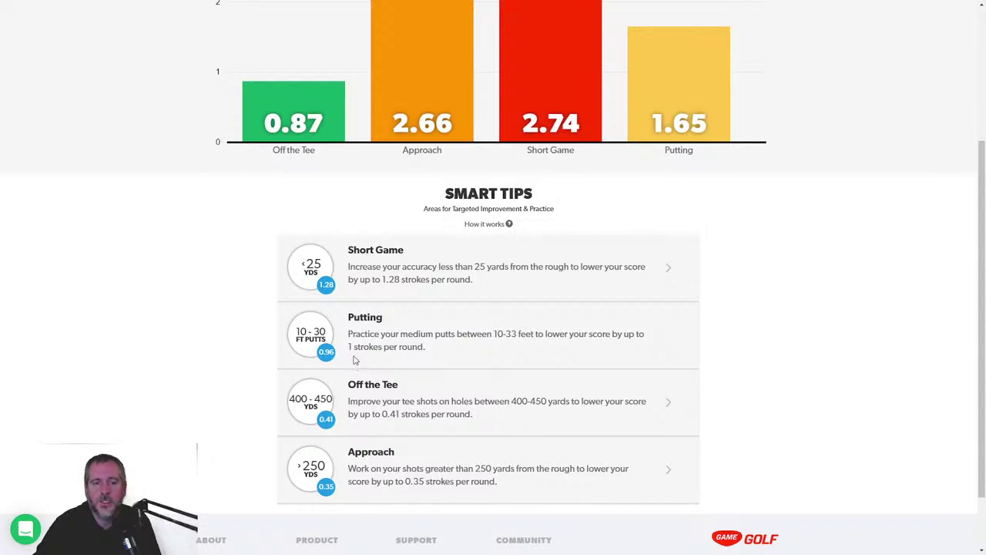
scroll(236, 342, "down", 1)
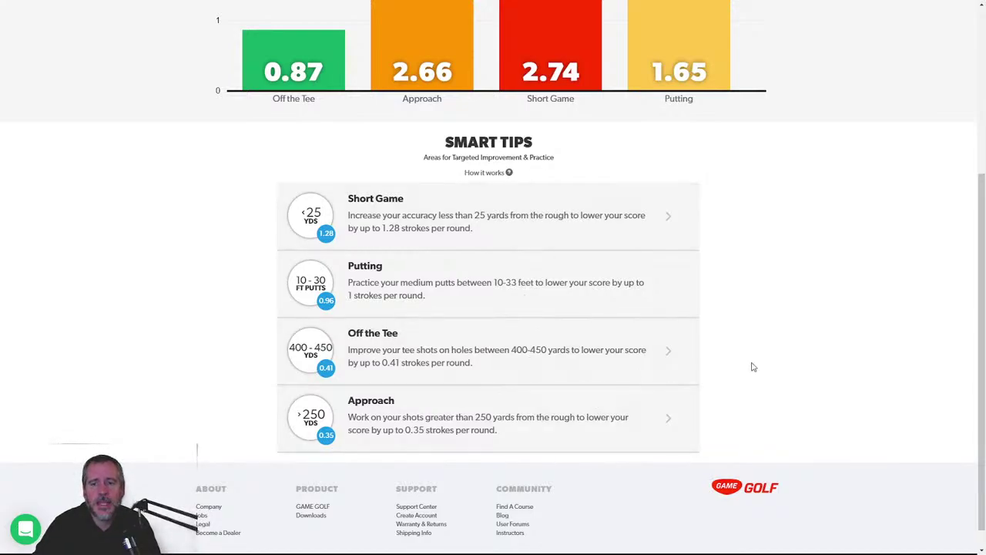
scroll(751, 368, "up", 4)
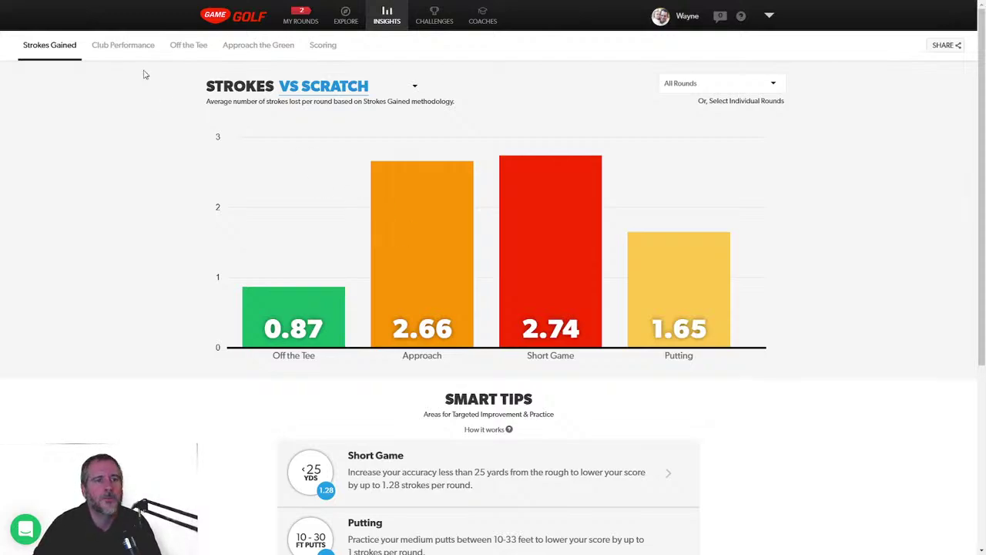
Step: Open the club performance insights and review the distance charts for every club from the driver to the lob wedge
left_click(135, 45)
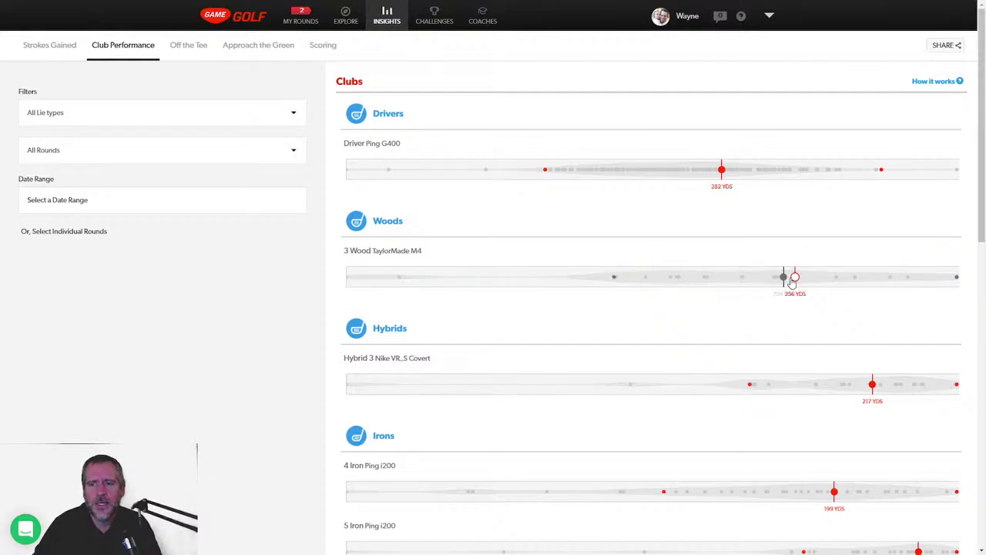
scroll(610, 326, "down", 1)
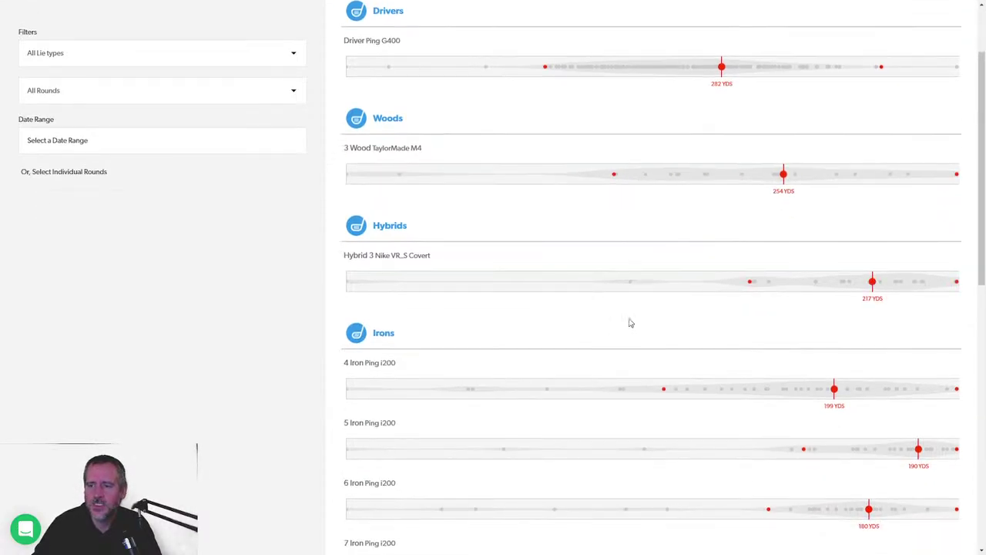
scroll(640, 322, "down", 1)
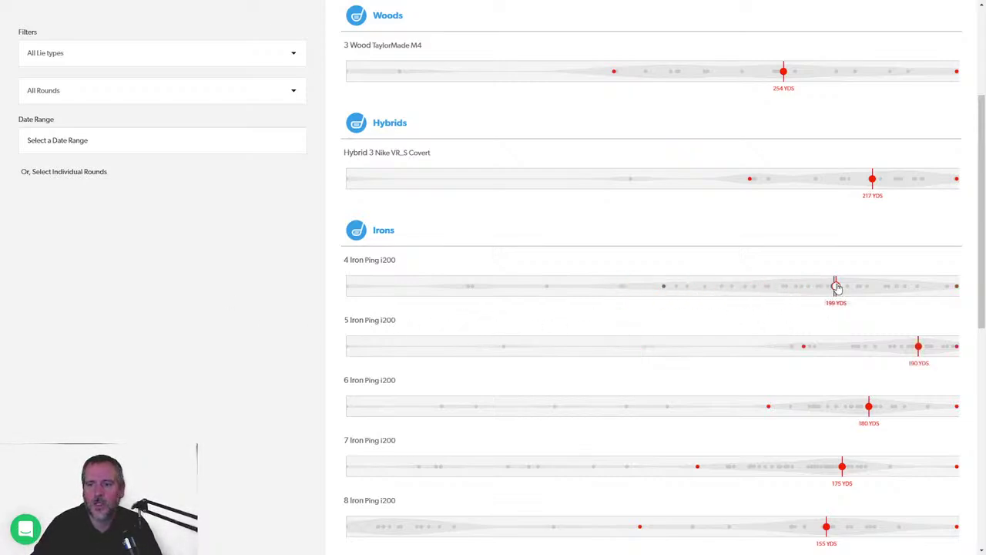
scroll(276, 309, "down", 2)
scroll(275, 309, "down", 2)
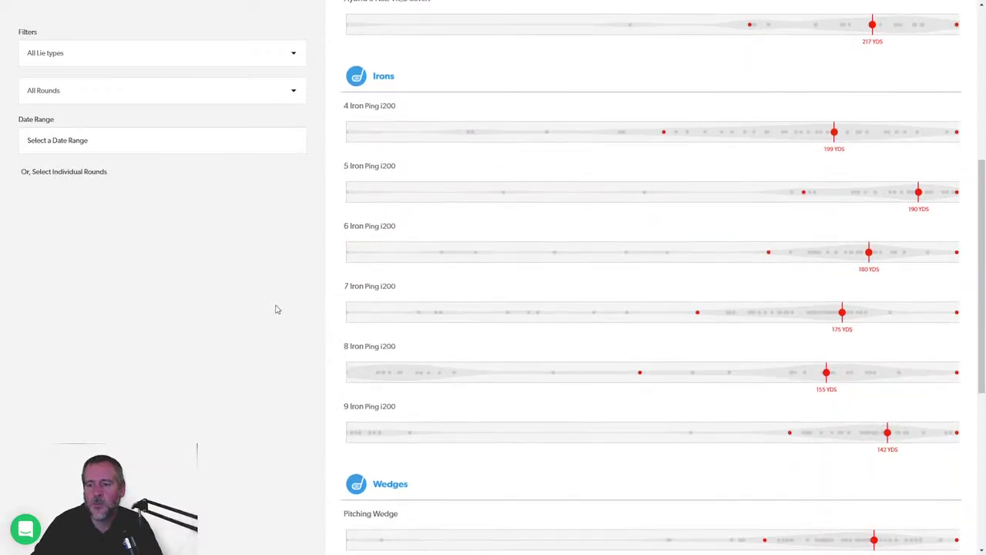
scroll(276, 309, "down", 2)
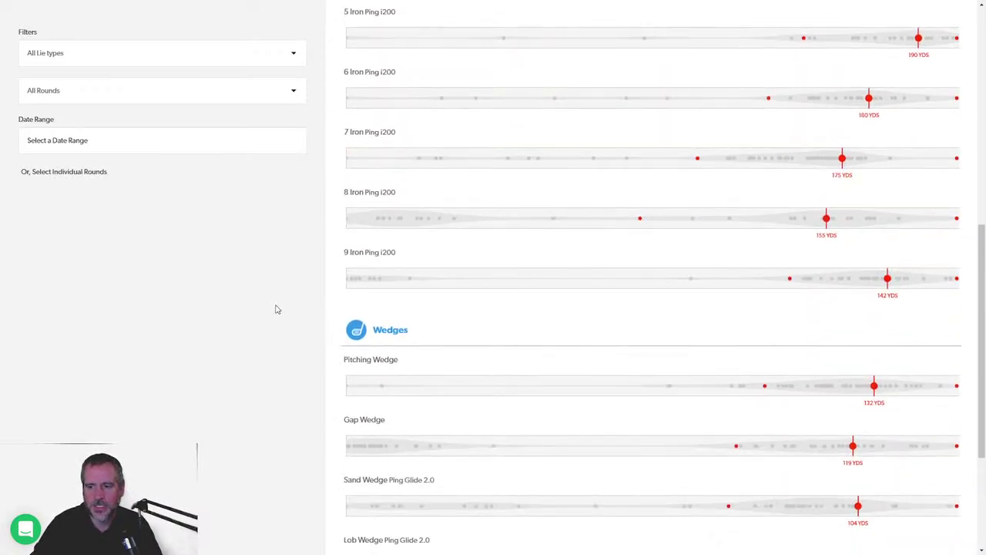
scroll(276, 309, "down", 1)
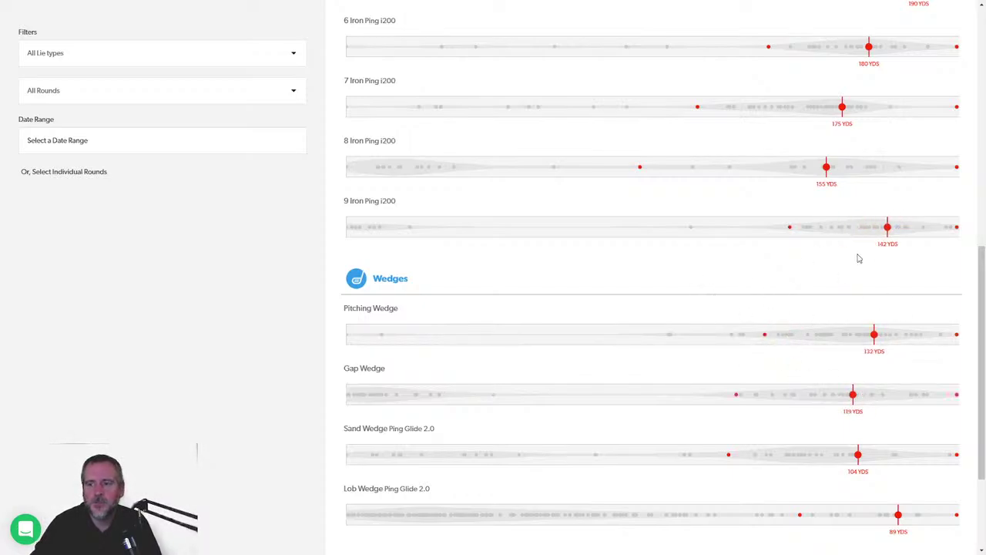
scroll(854, 439, "down", 1)
scroll(839, 377, "up", 5)
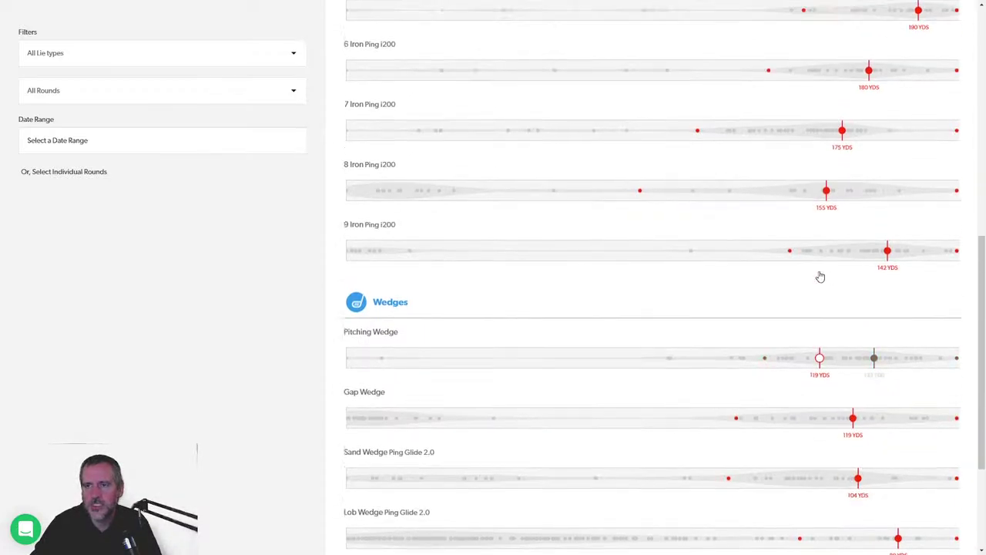
scroll(760, 244, "down", 4)
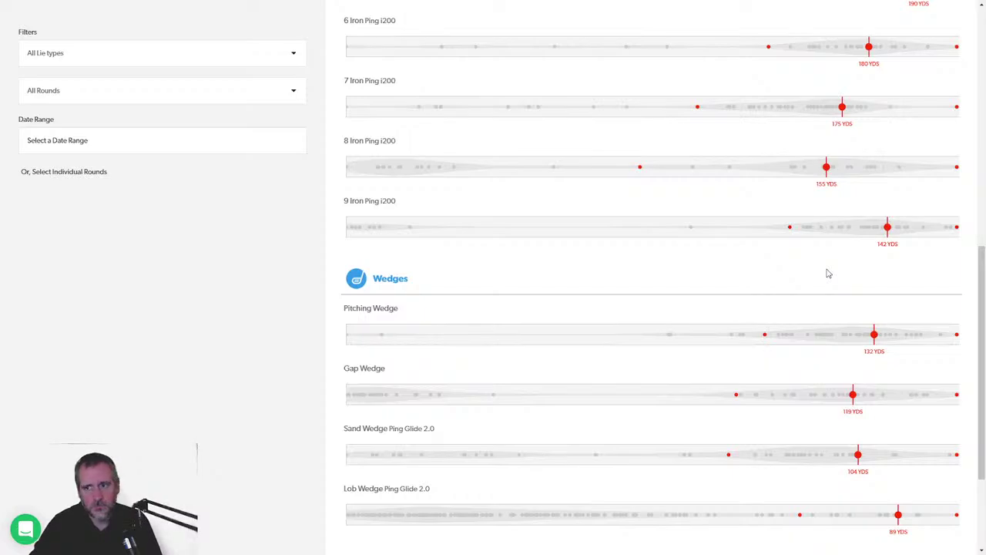
scroll(634, 273, "down", 2)
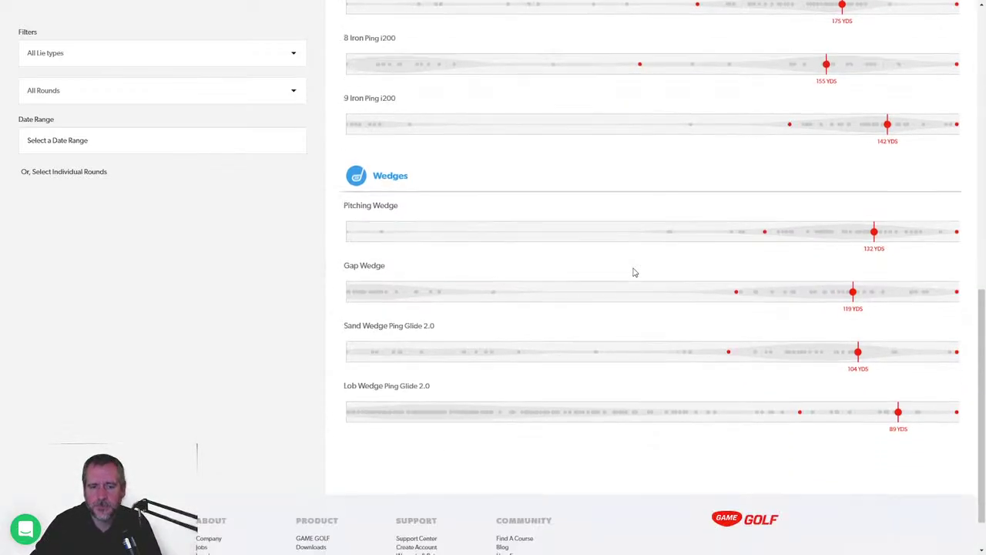
scroll(634, 273, "up", 5)
scroll(634, 273, "up", 7)
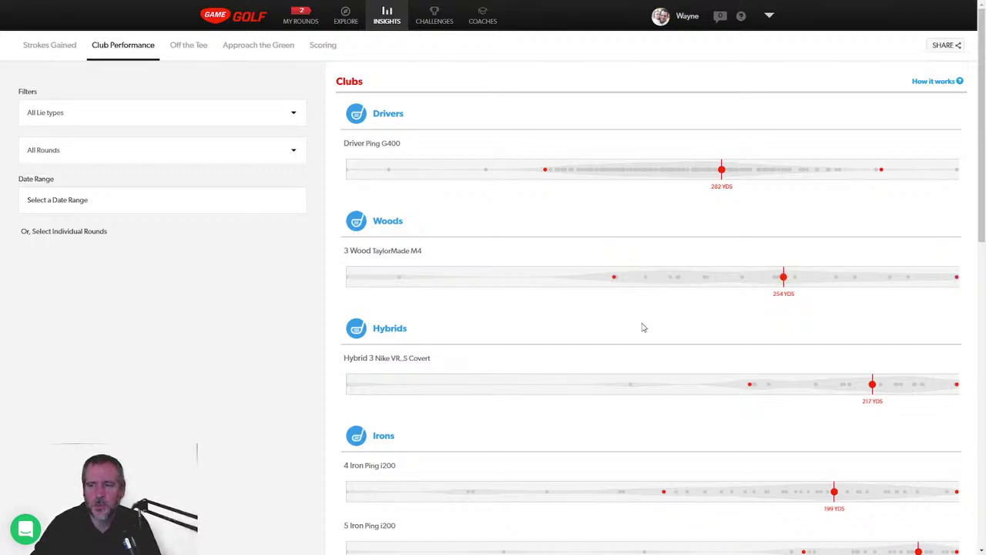
Step: Compare the typical distances and shot spreads of neighbouring clubs, especially the irons and wedges
scroll(644, 327, "down", 5)
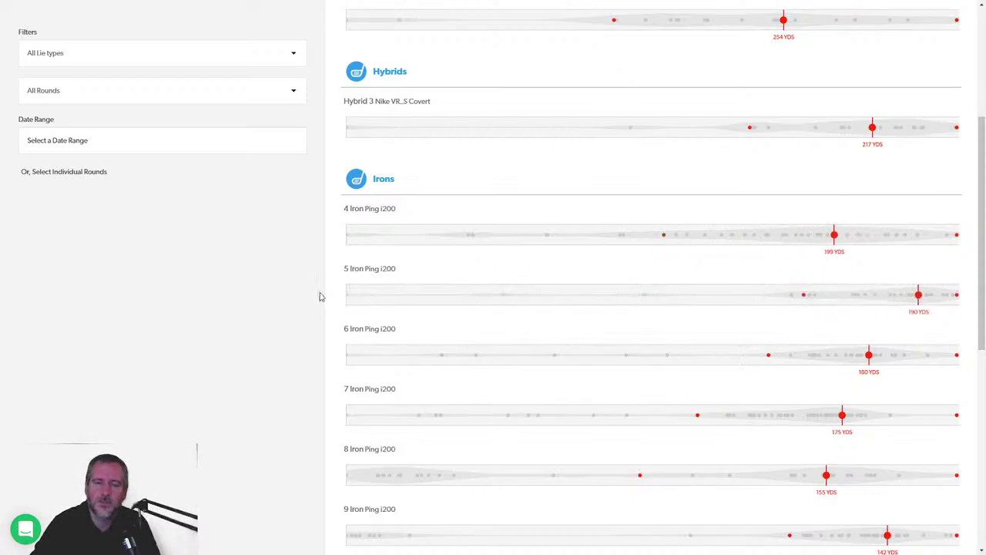
scroll(308, 297, "down", 6)
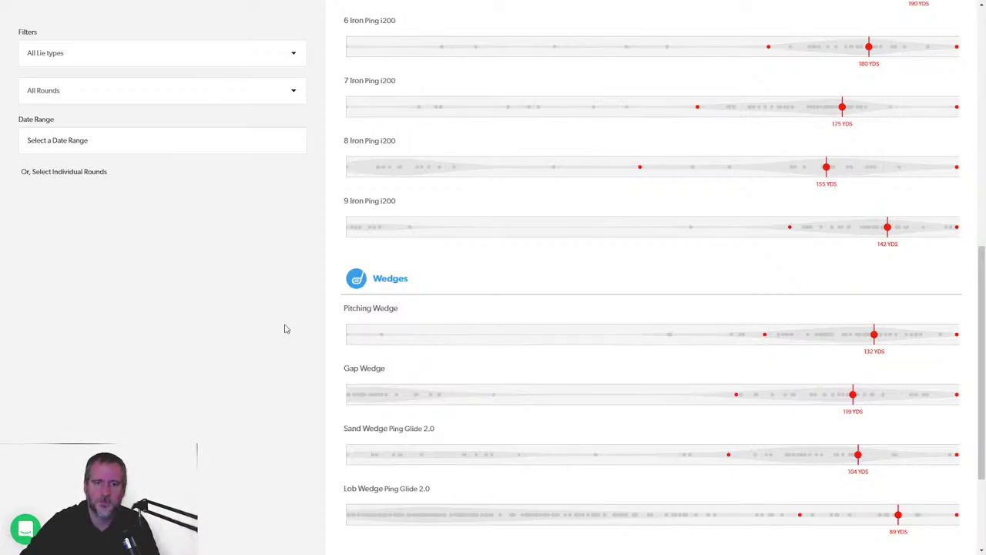
scroll(284, 329, "up", 1)
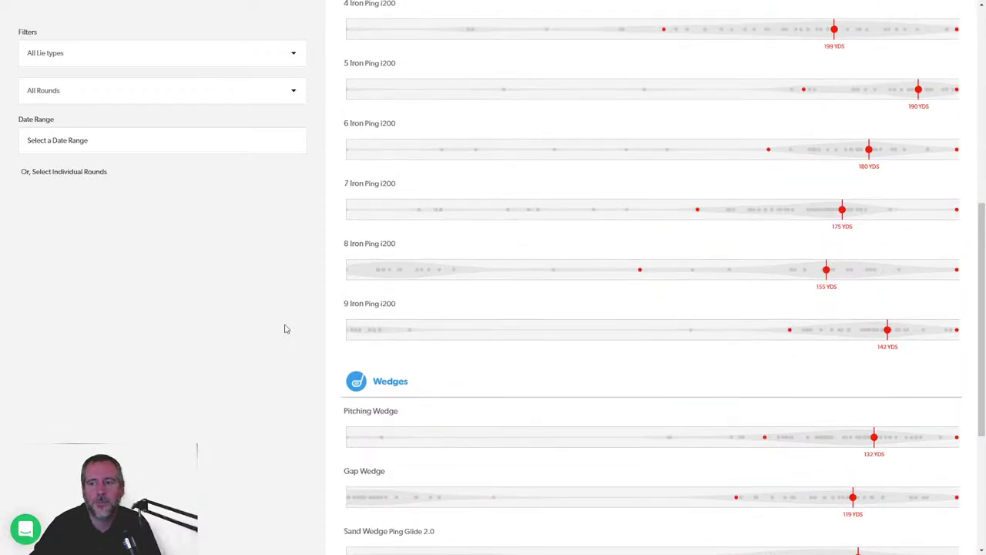
scroll(284, 329, "down", 1)
scroll(285, 329, "up", 4)
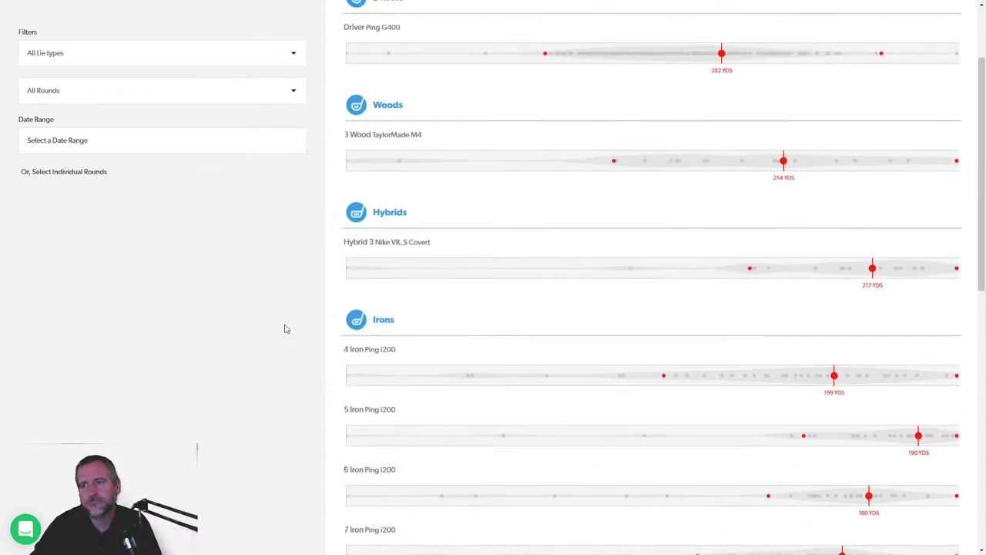
scroll(284, 329, "down", 2)
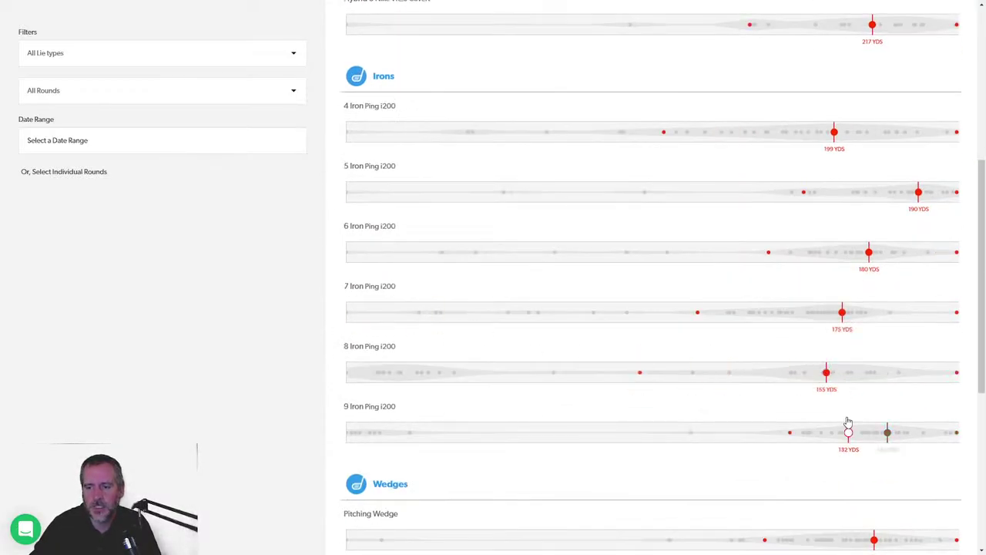
scroll(727, 403, "down", 1)
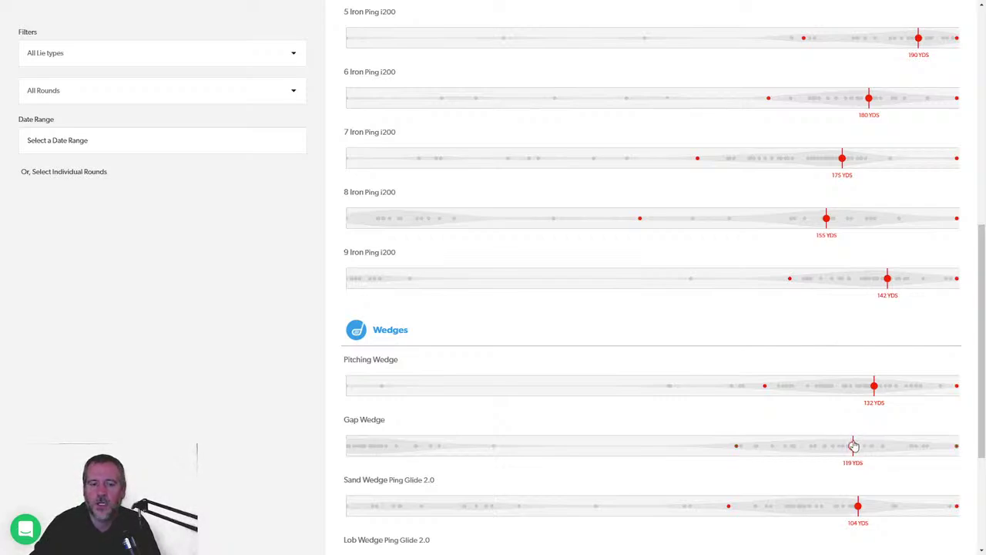
scroll(847, 493, "down", 2)
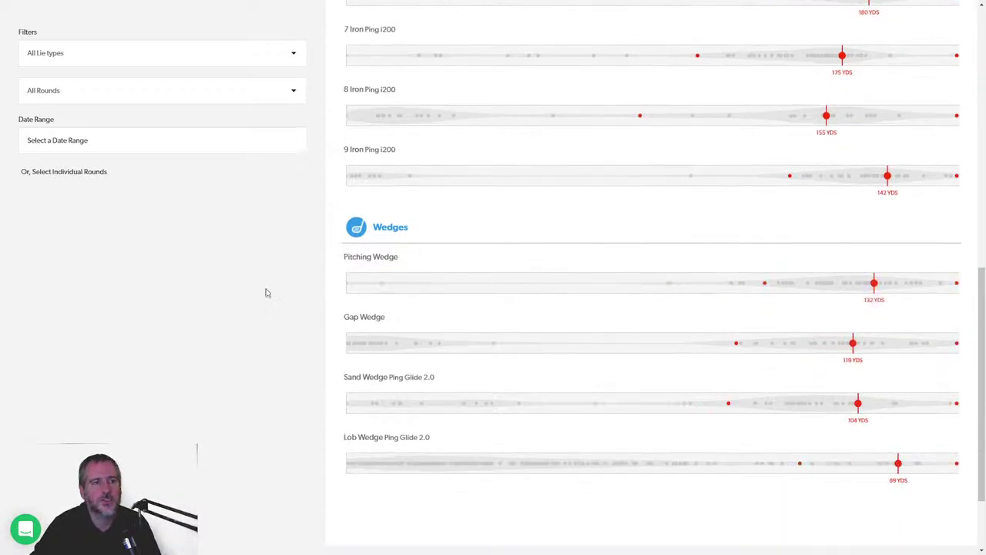
scroll(238, 283, "up", 8)
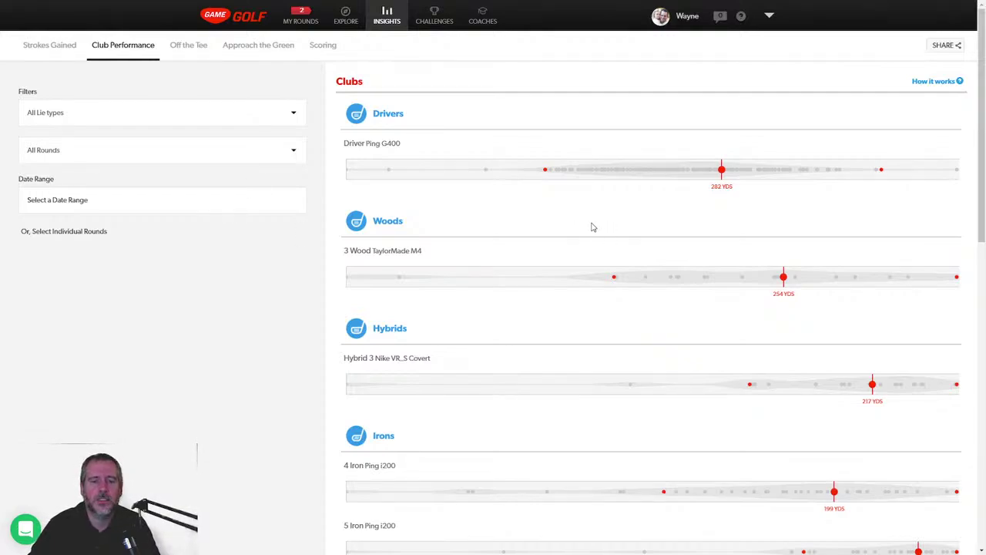
scroll(572, 235, "down", 3)
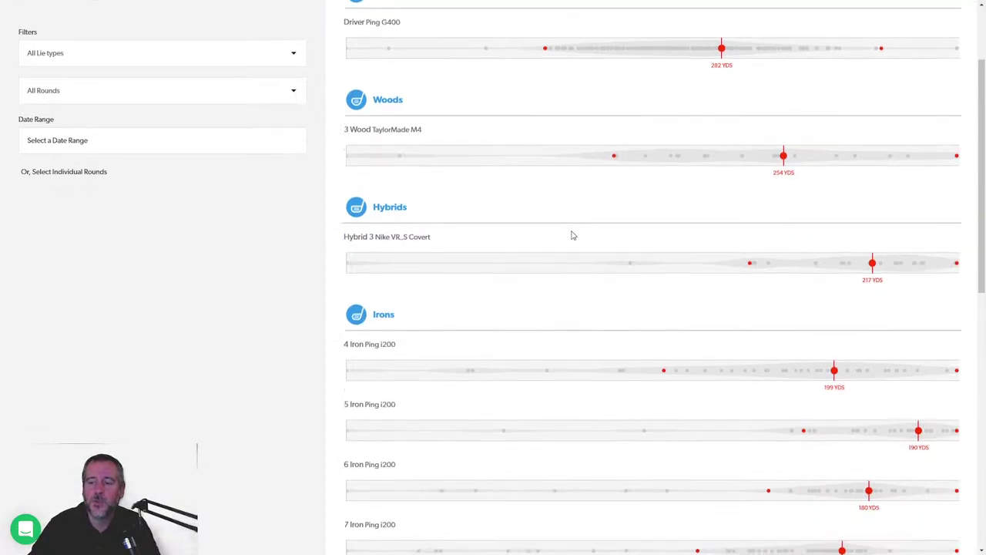
scroll(572, 235, "down", 2)
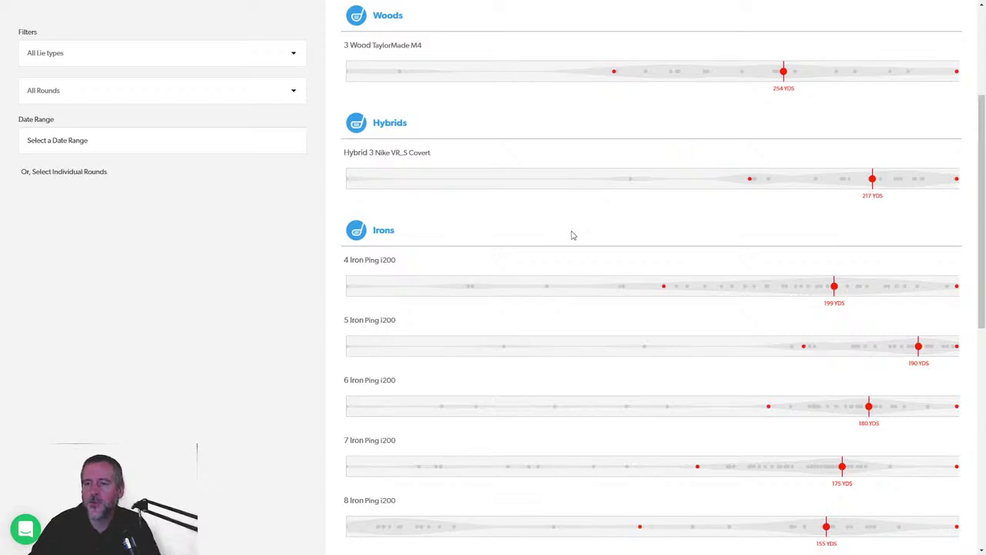
scroll(571, 235, "down", 1)
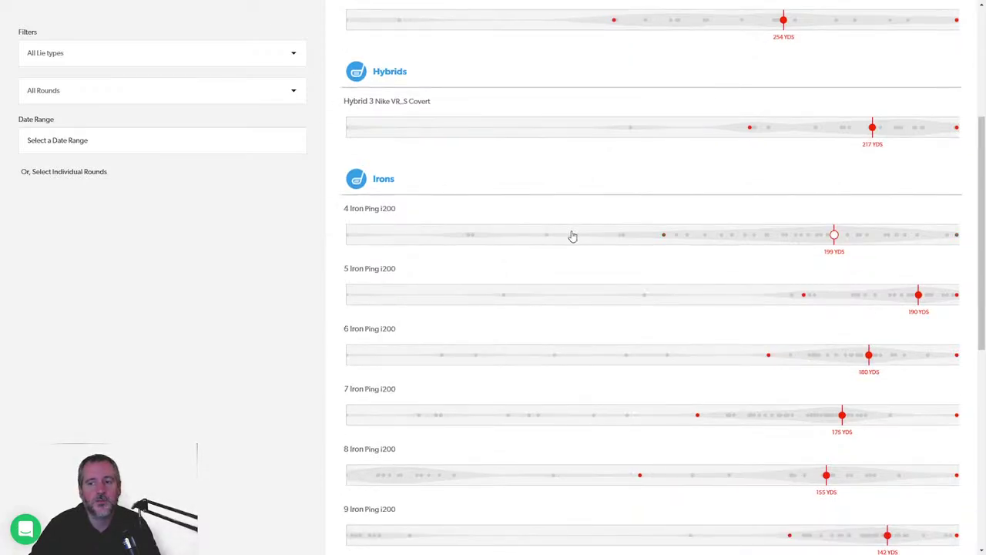
scroll(570, 235, "up", 6)
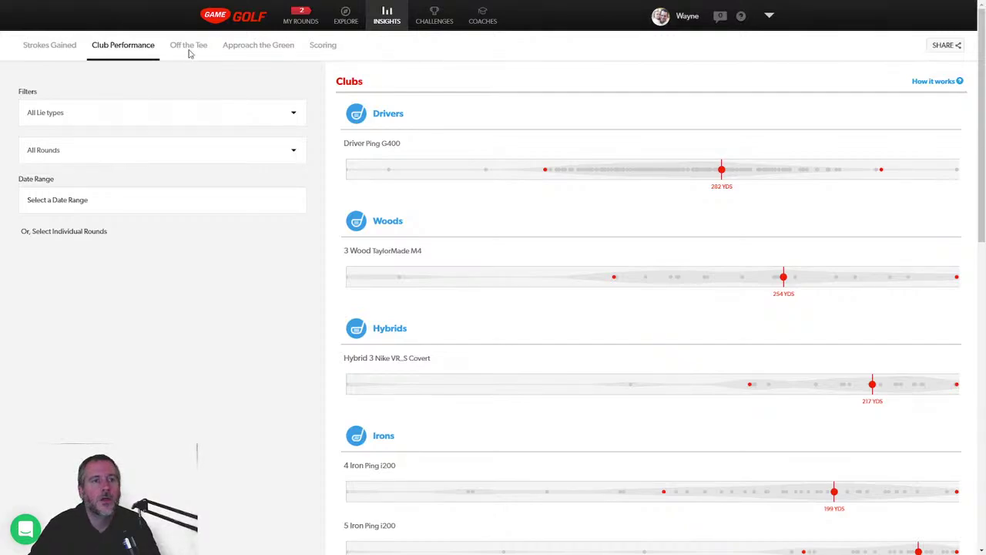
Step: Show the off-the-tee shot dispersion for Driver - Ping G400 and check the details of individual drives
left_click(189, 49)
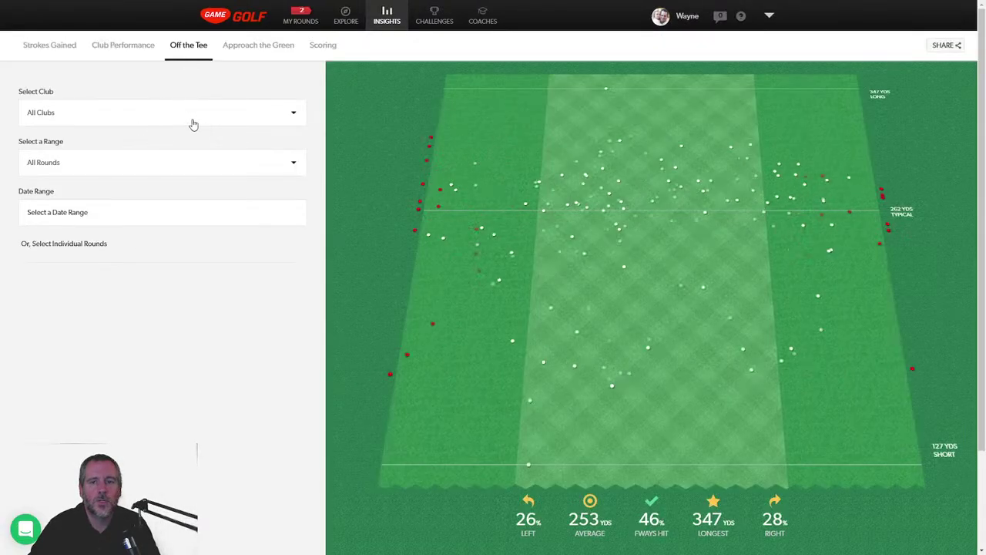
left_click(121, 113)
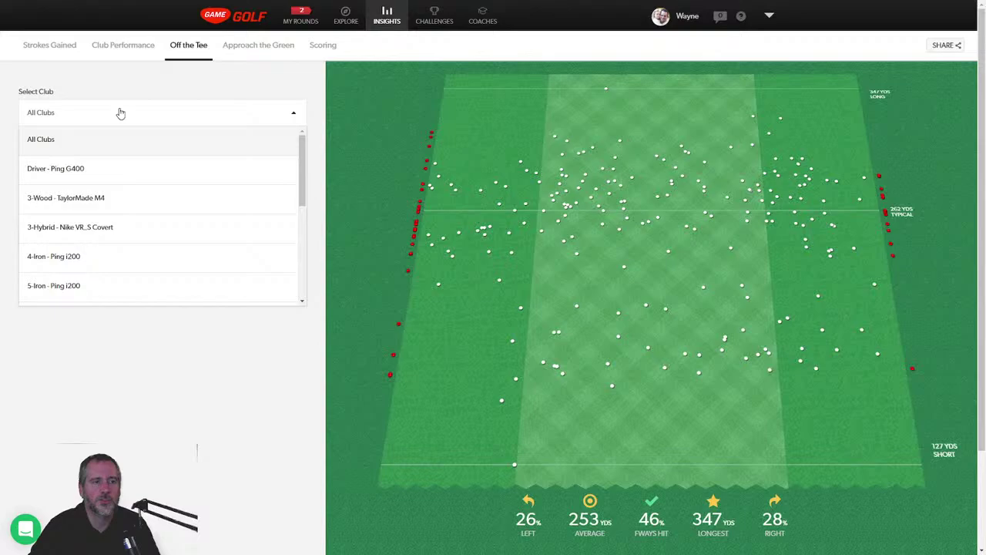
left_click(89, 171)
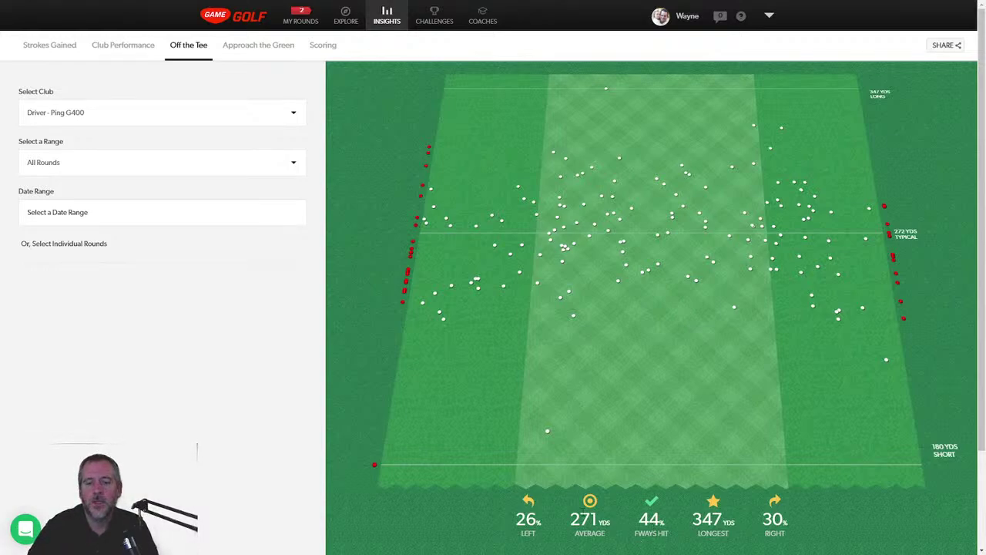
mouse_move(548, 434)
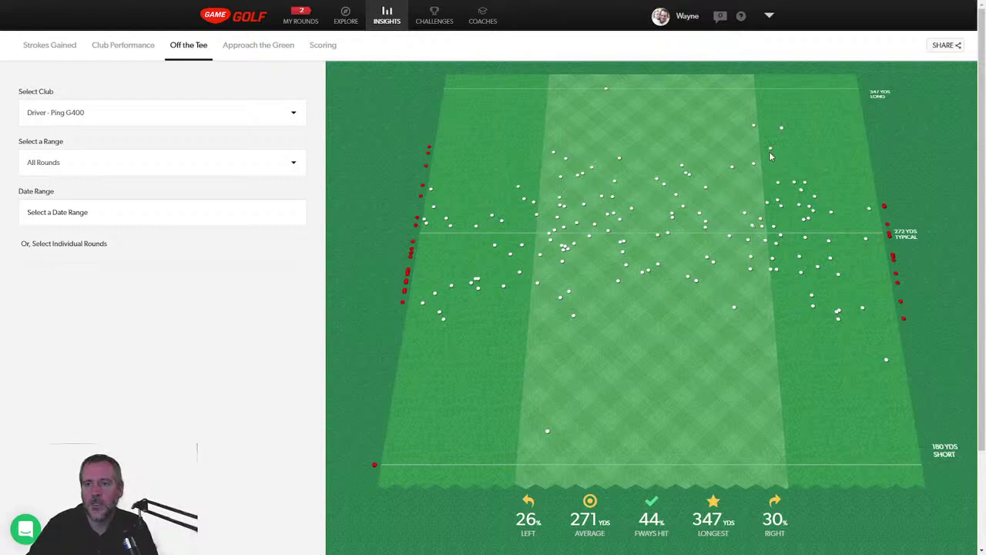
mouse_move(771, 153)
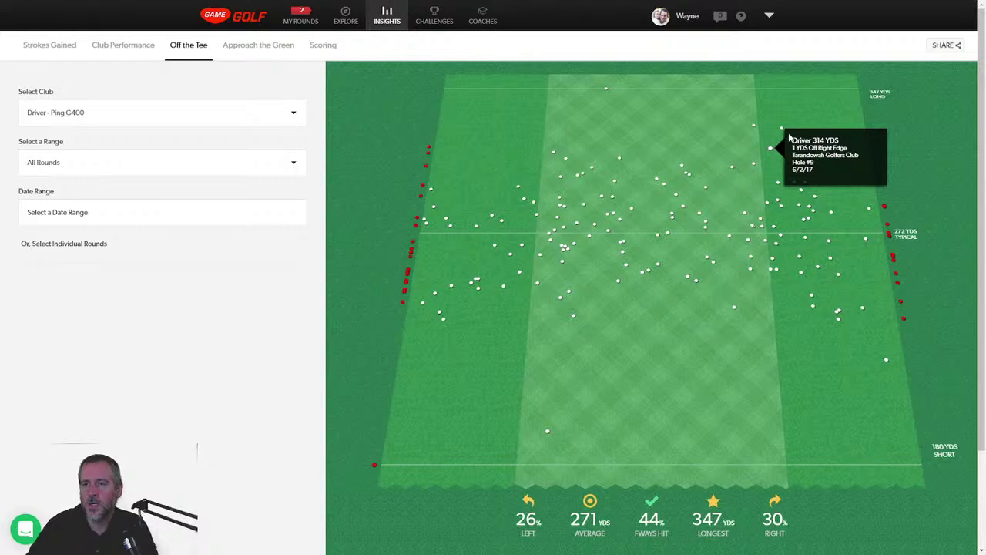
mouse_move(782, 132)
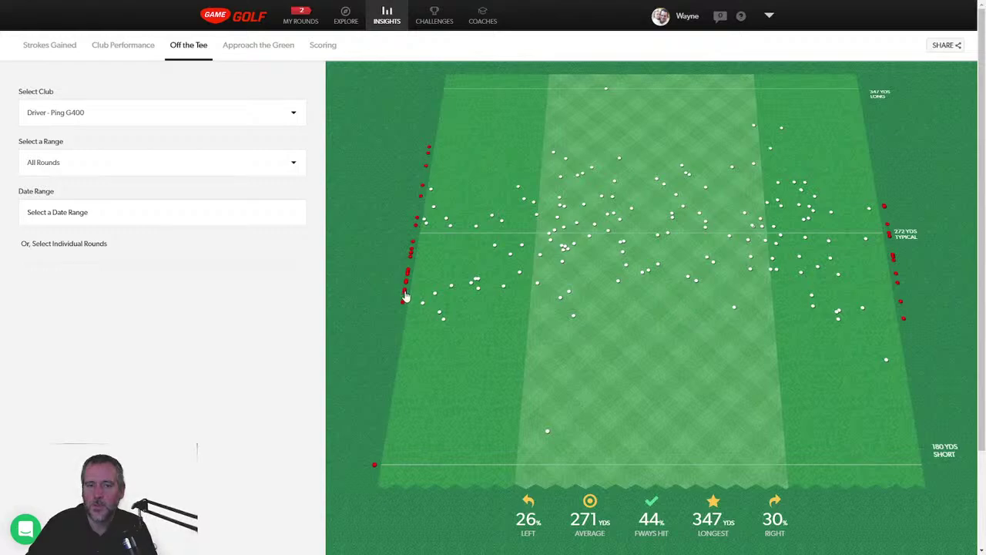
Step: Check the details of the red-marked drives that missed beyond the left and right edges of the hole
mouse_move(405, 296)
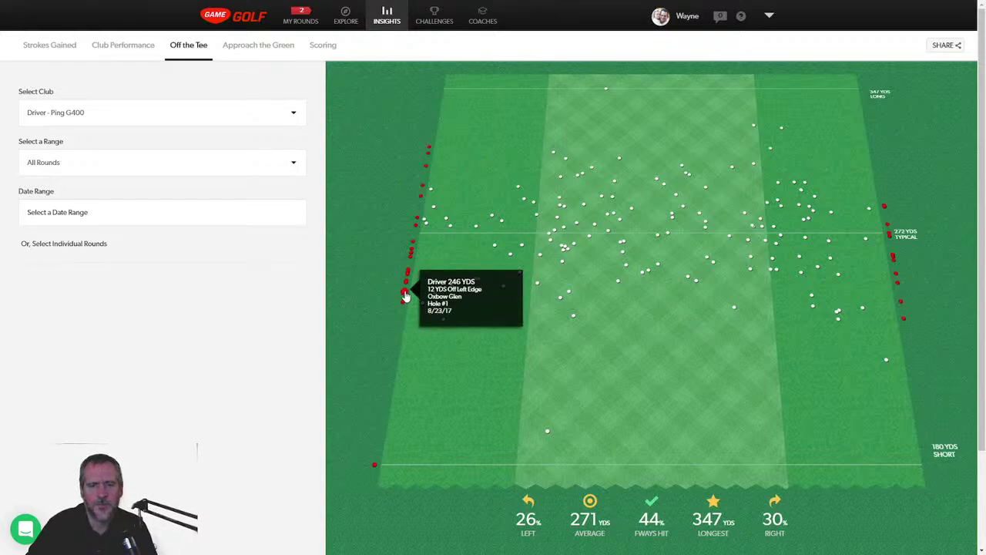
mouse_move(411, 260)
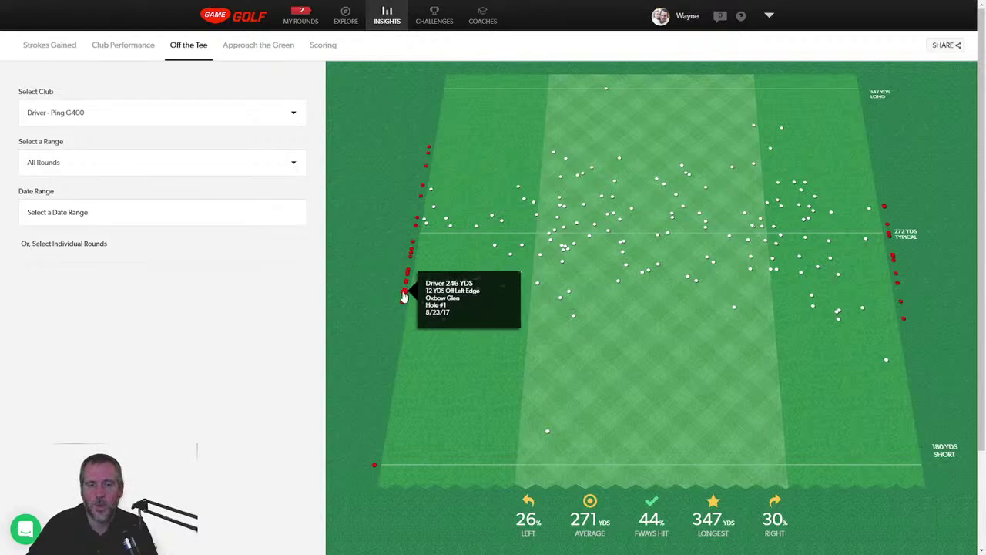
mouse_move(374, 466)
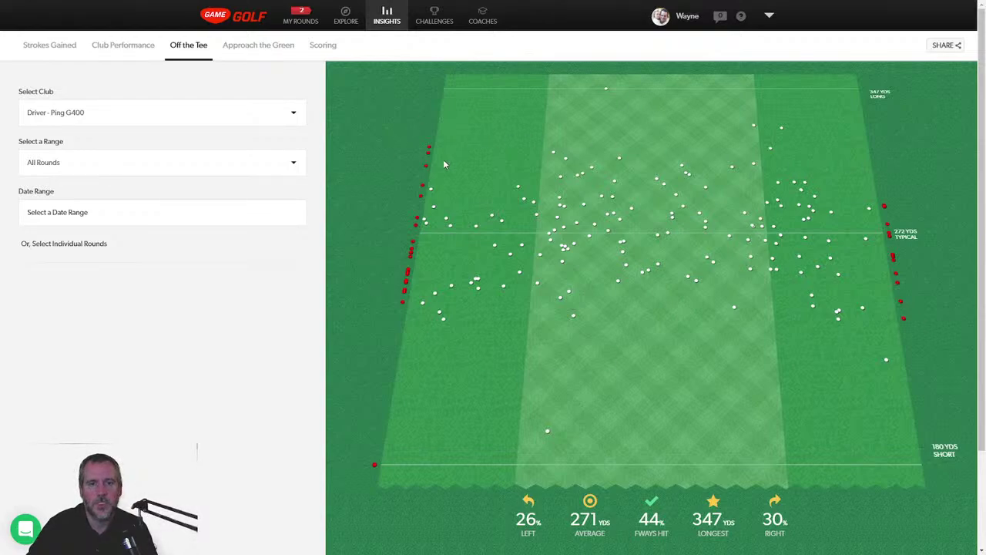
mouse_move(421, 199)
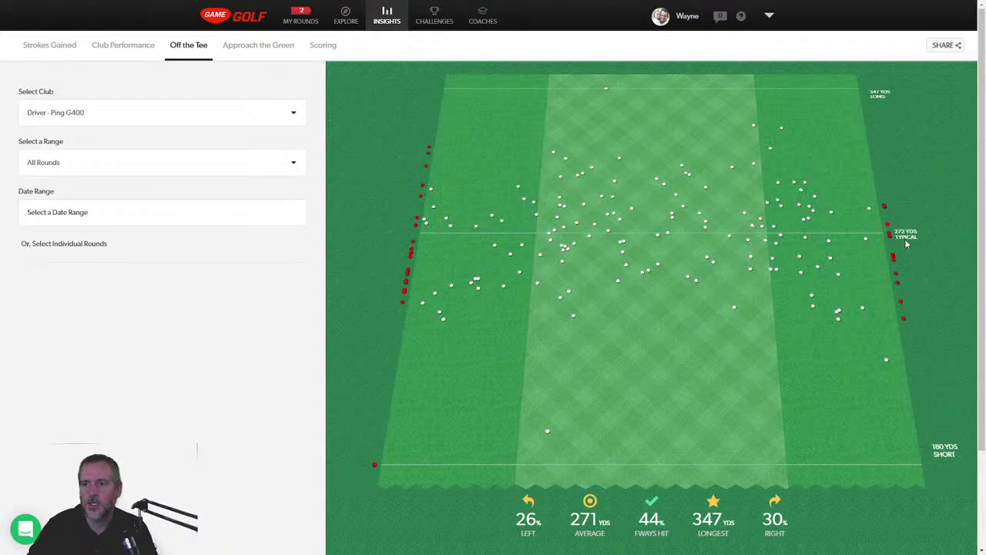
mouse_move(886, 209)
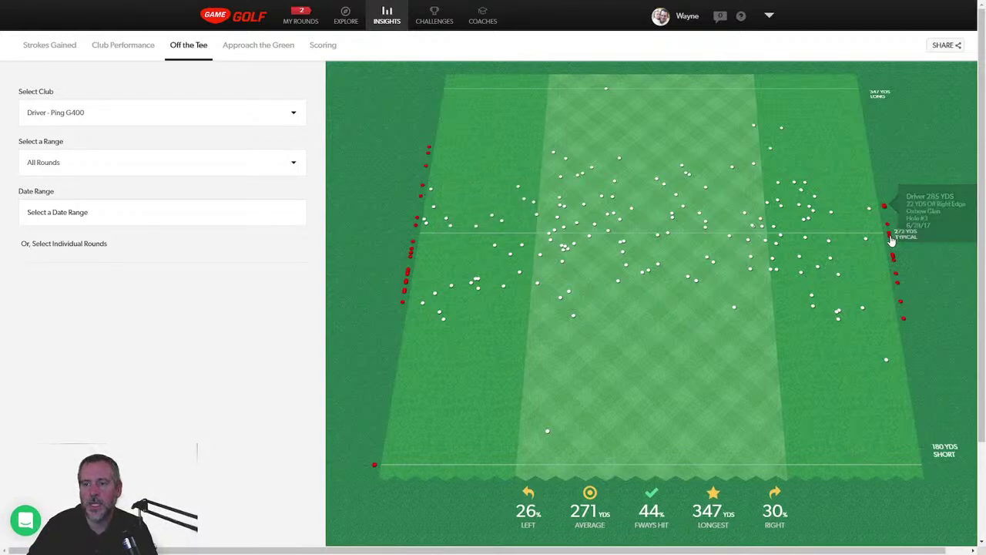
mouse_move(891, 241)
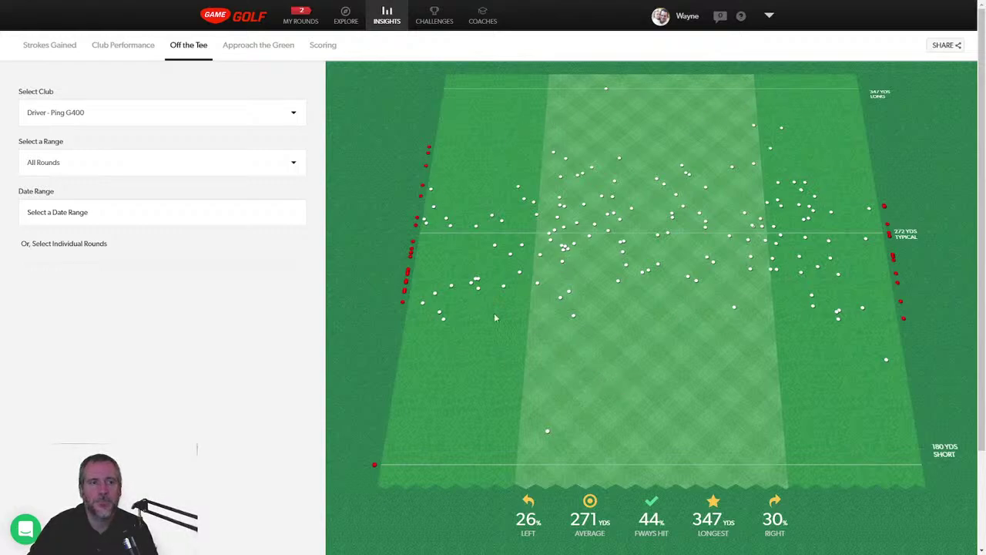
Step: Show the off-the-tee dispersion for 3-Wood - TaylorMade M4 and check the details of the shots that missed left
left_click(110, 115)
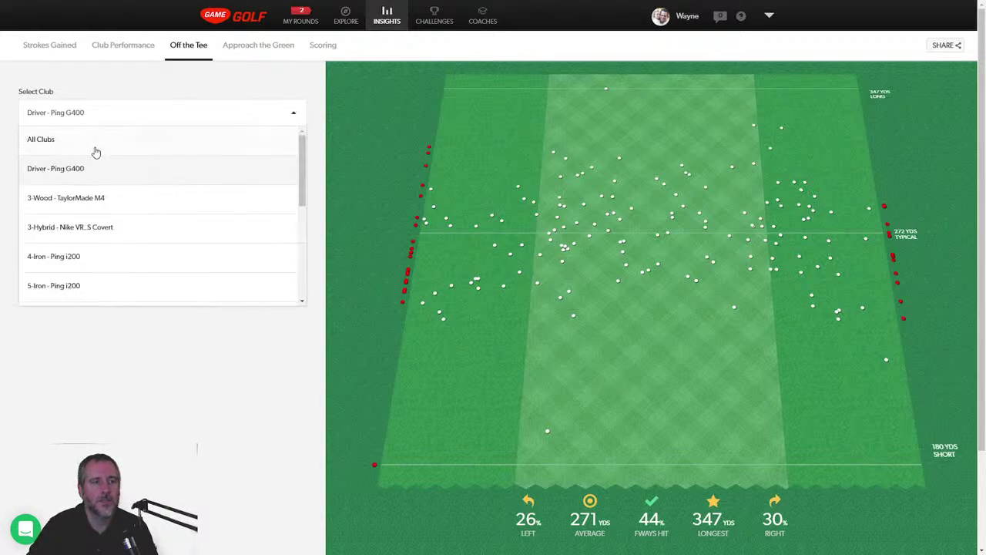
left_click(89, 198)
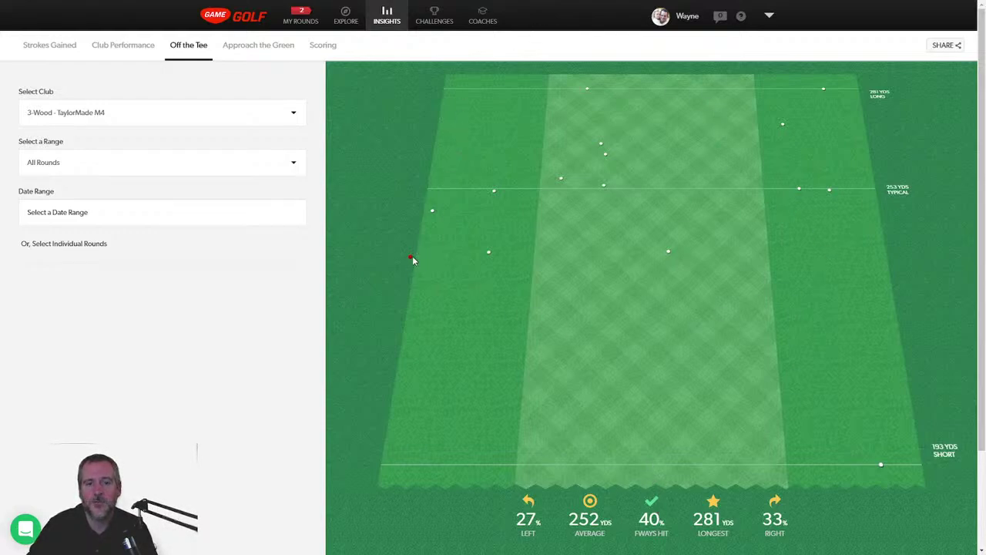
mouse_move(412, 261)
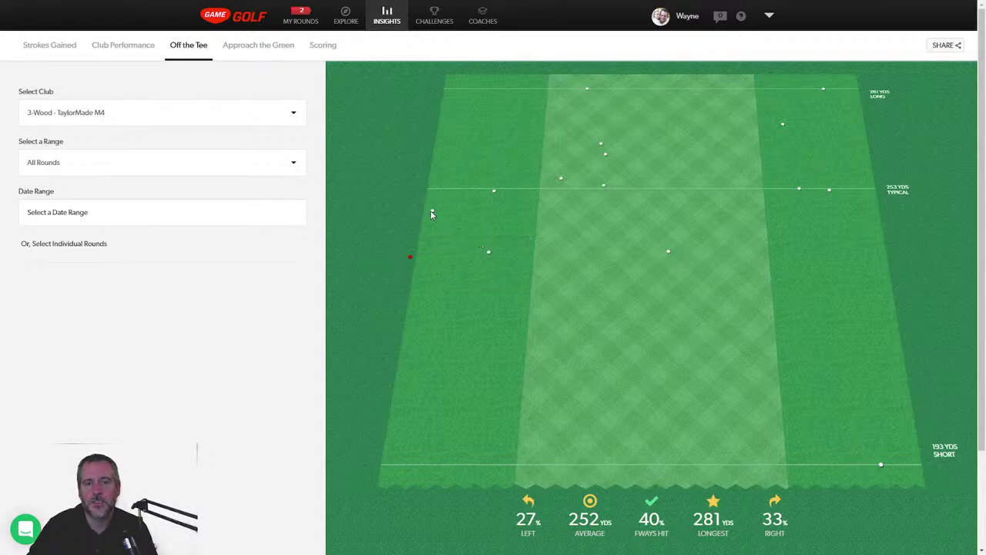
mouse_move(433, 215)
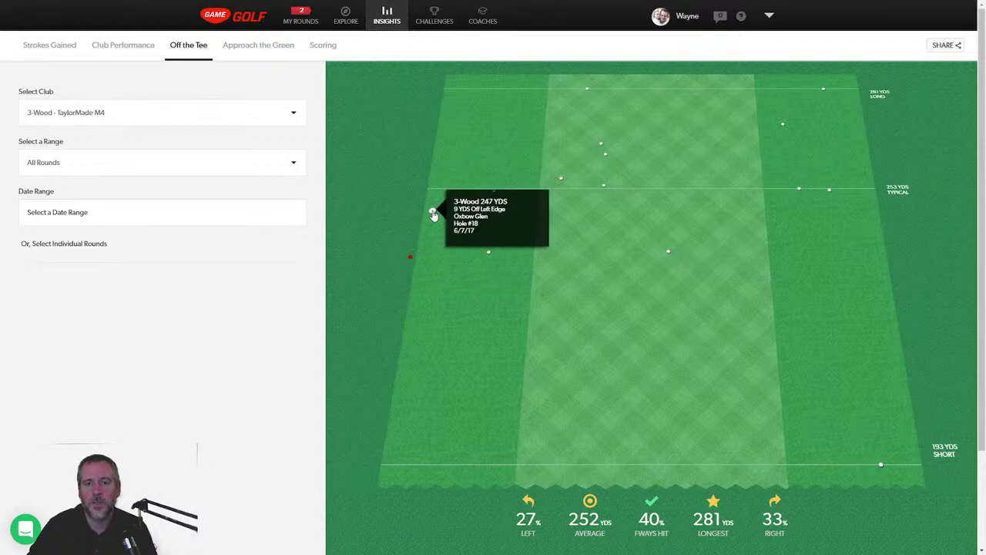
mouse_move(489, 255)
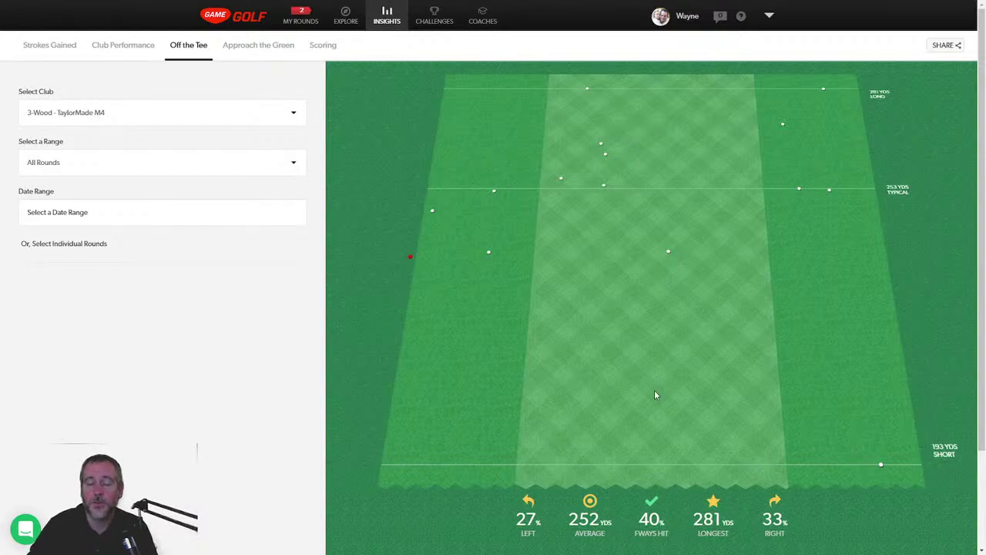
Step: Open the Approach the Green insights and show the shots from Outside 100 yards
left_click(115, 124)
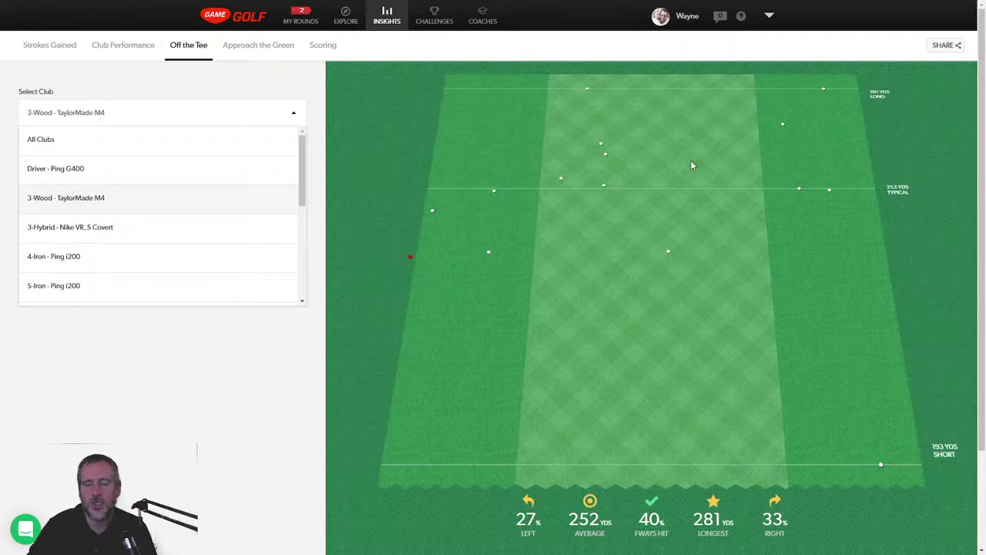
left_click(249, 48)
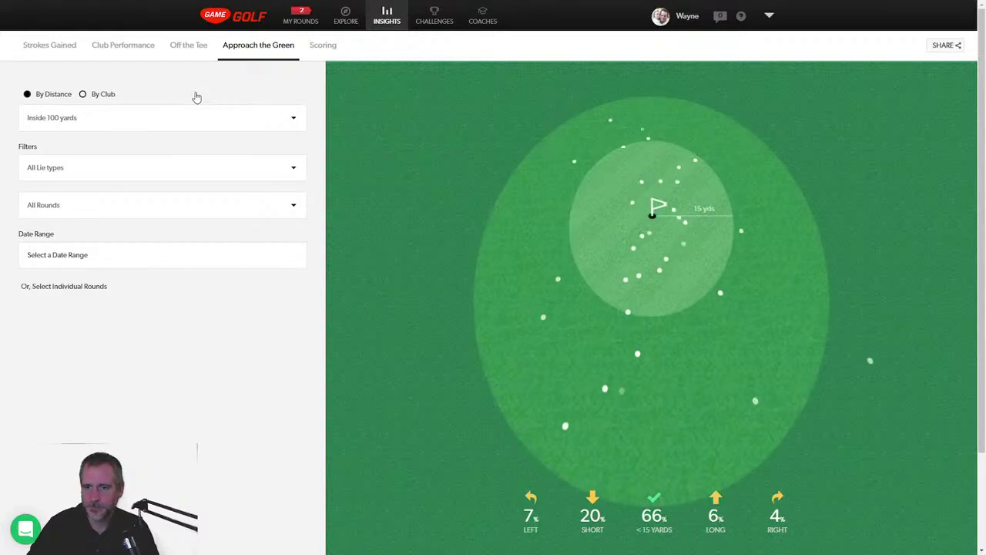
left_click(77, 118)
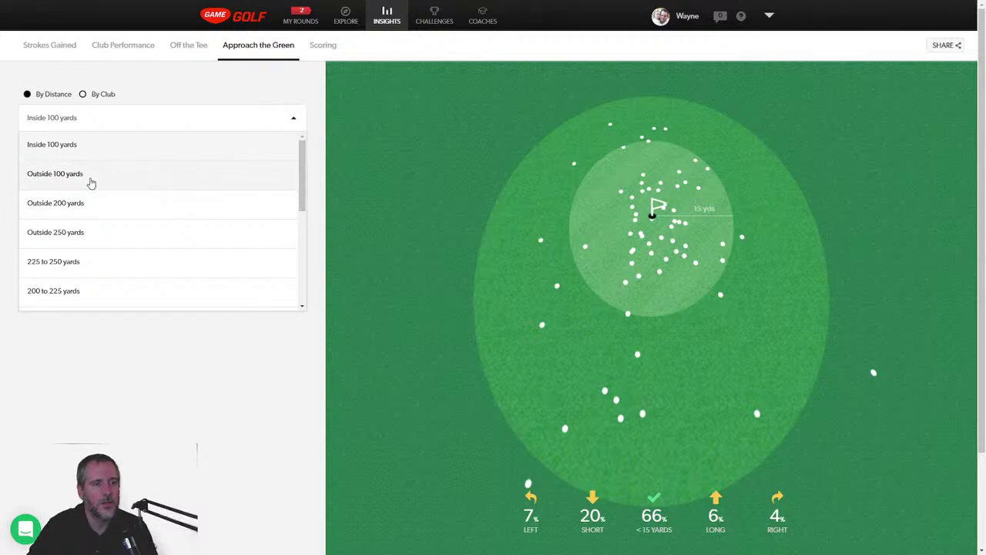
scroll(90, 183, "down", 3)
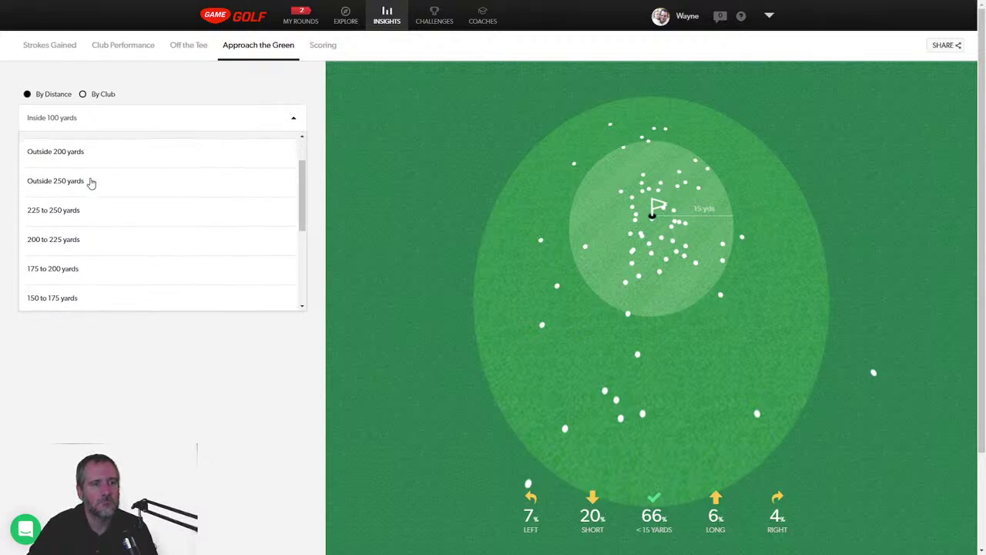
scroll(90, 183, "up", 3)
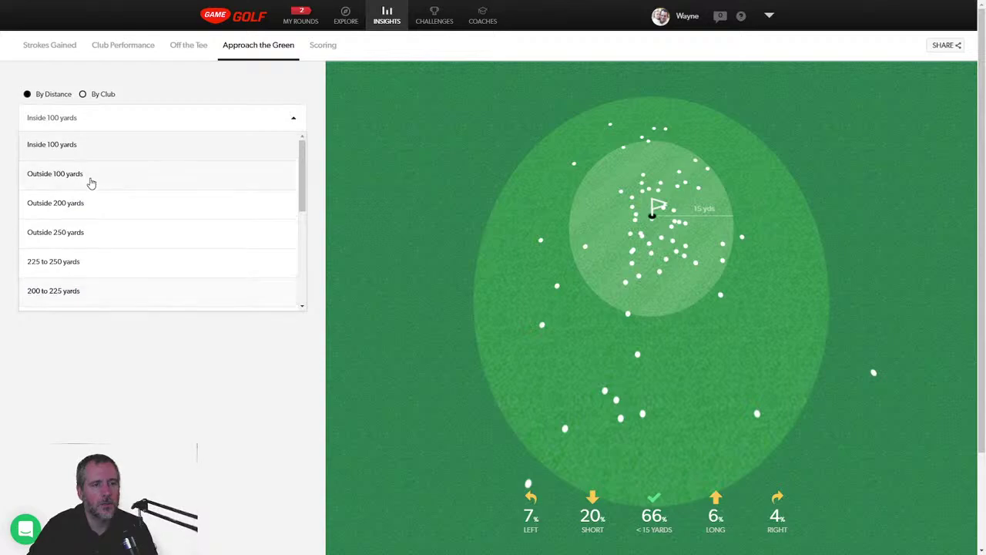
left_click(90, 182)
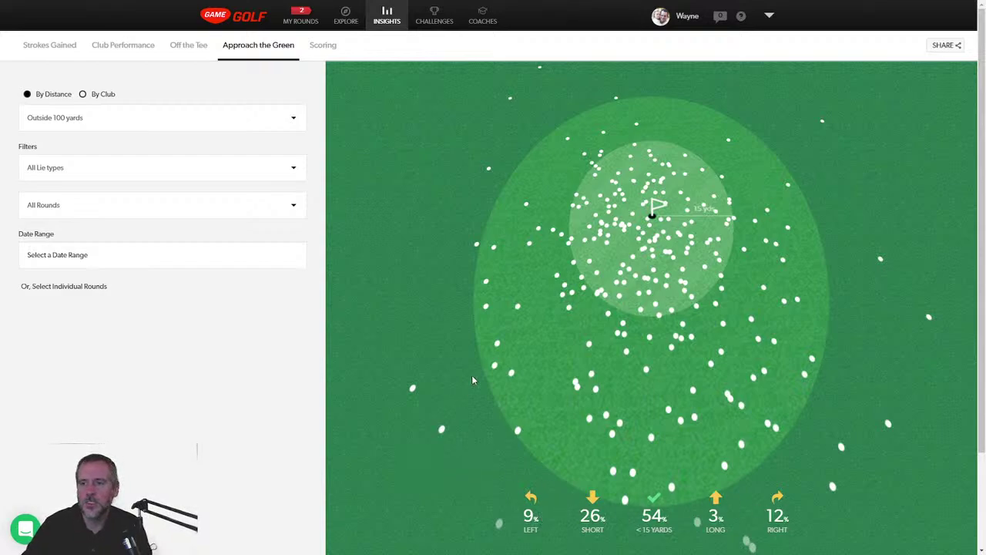
Step: Check the club, distance and hole details of the approach shots that finished farthest outside the green circle
mouse_move(928, 319)
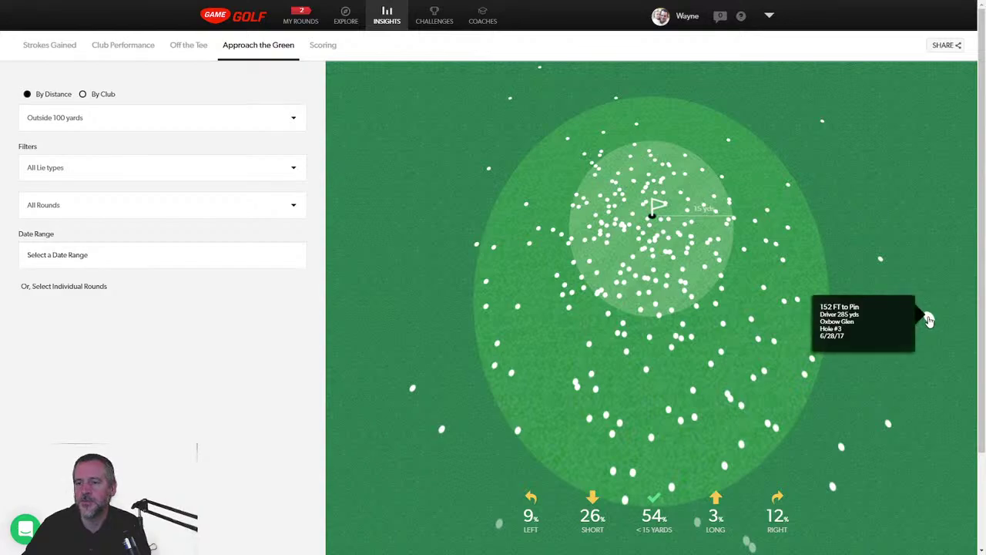
mouse_move(881, 261)
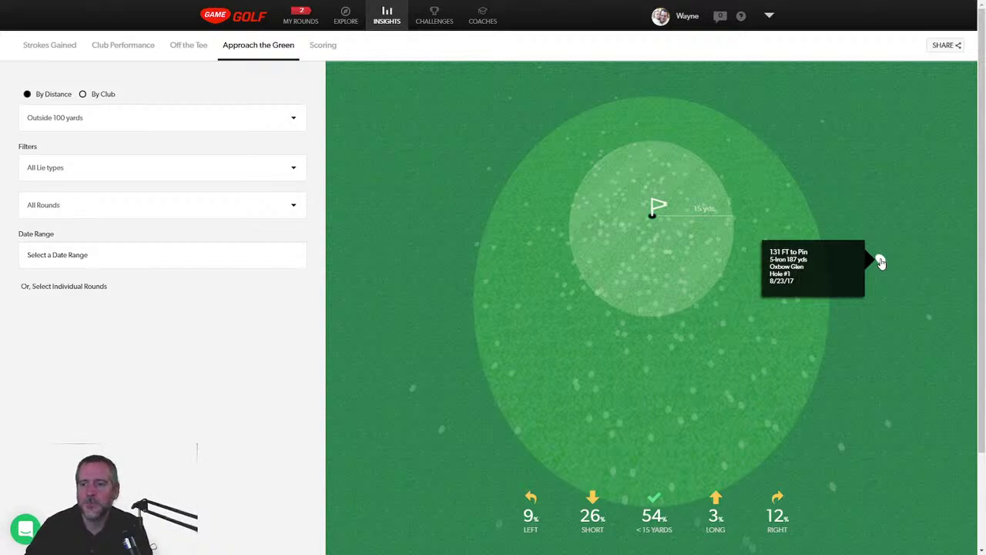
mouse_move(412, 391)
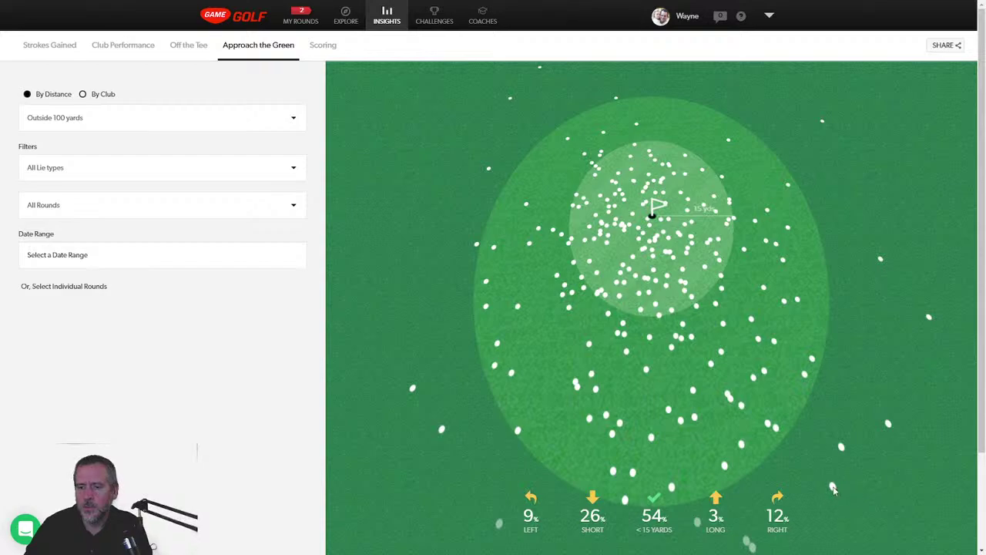
mouse_move(841, 447)
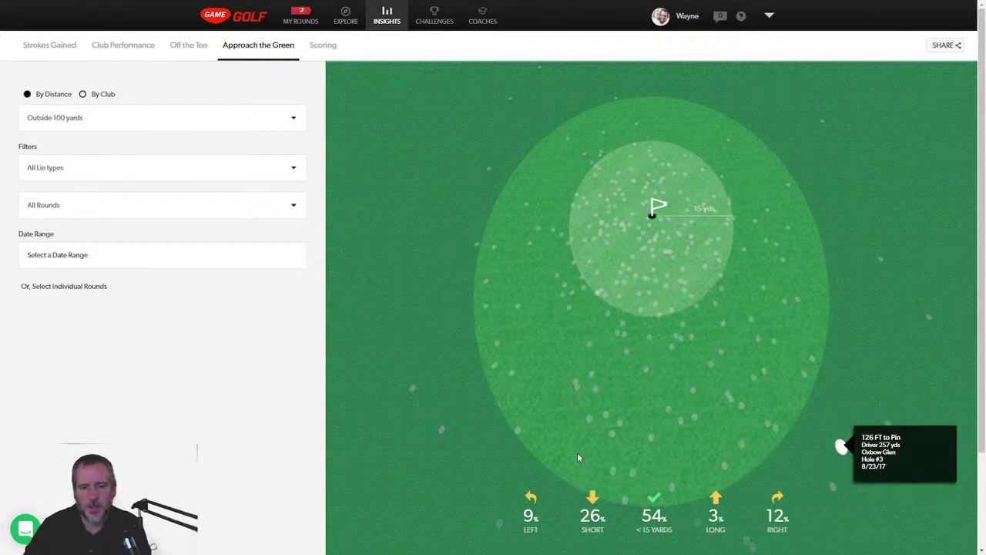
Step: Set the approach distance to Inside 100 yards and check the details of the widest miss on the right
left_click(75, 118)
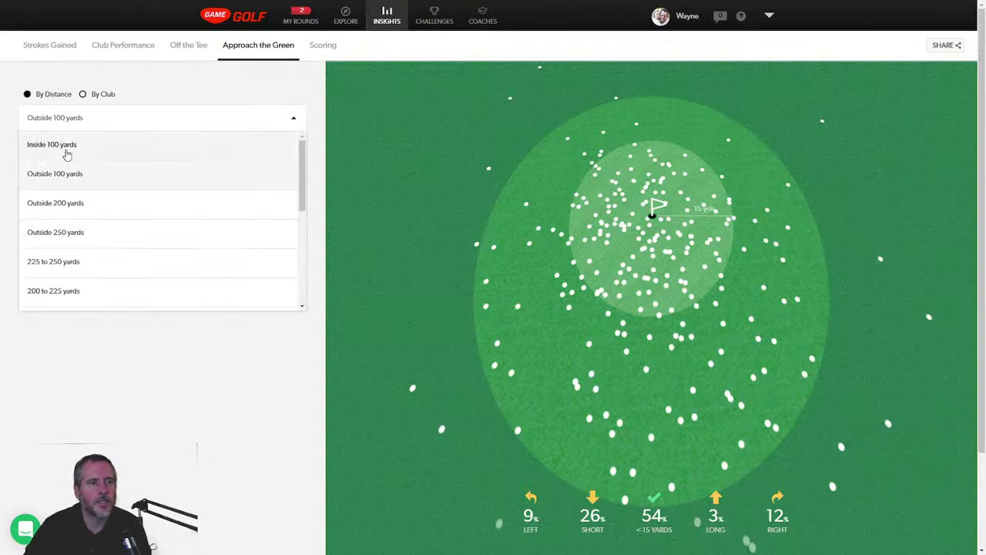
left_click(67, 145)
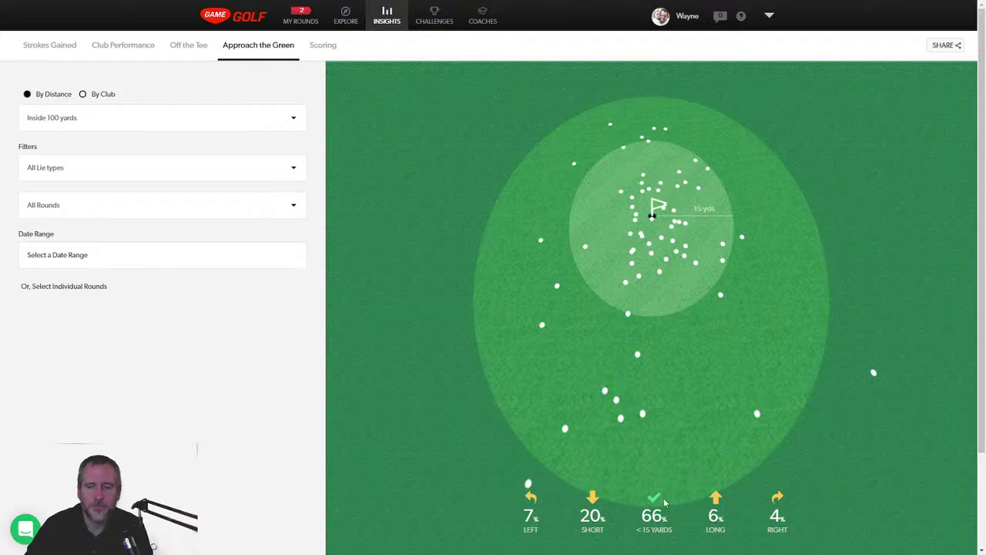
mouse_move(874, 373)
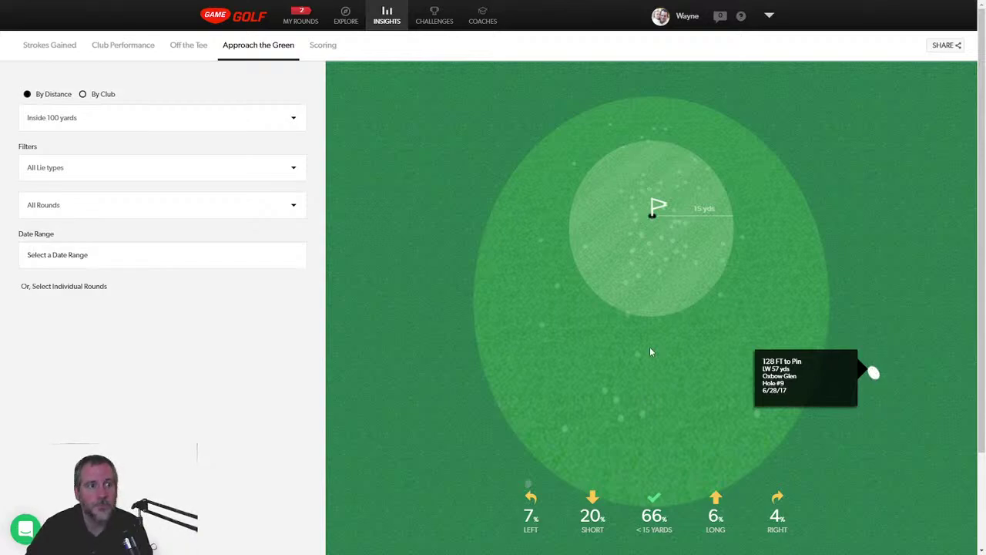
Step: Set the approach distance to 100 to 125 yards and check the details of the shortest, longest and closest shots
left_click(81, 125)
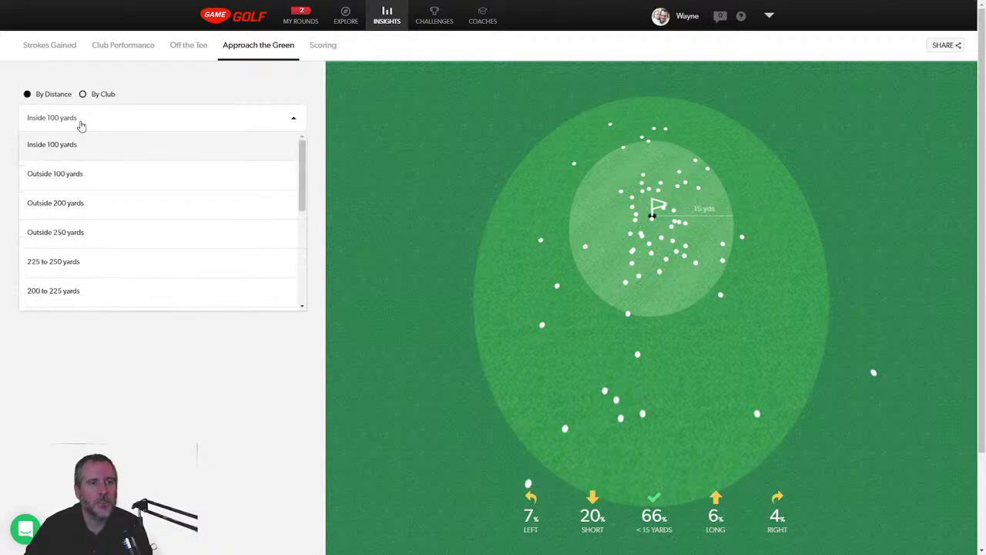
scroll(82, 223, "down", 3)
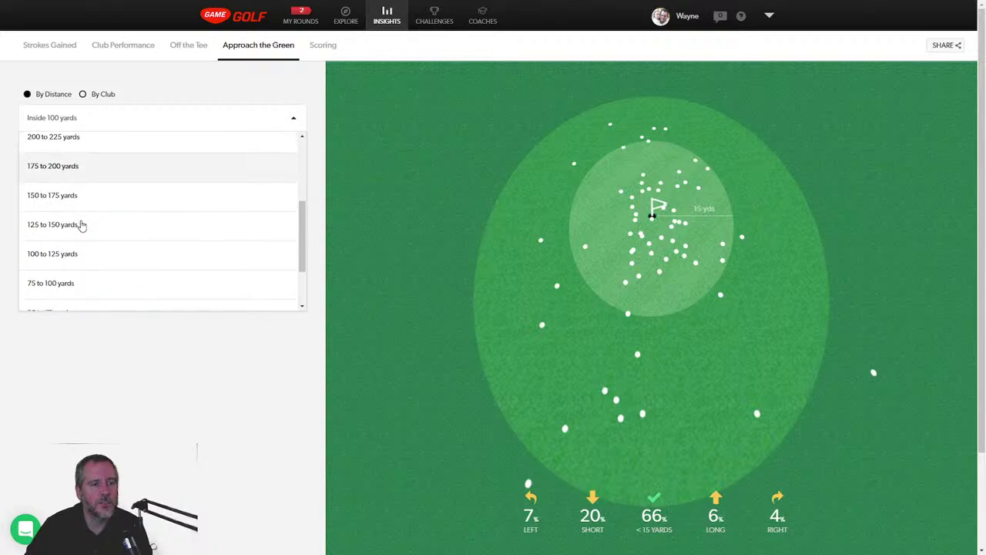
scroll(67, 288, "down", 2)
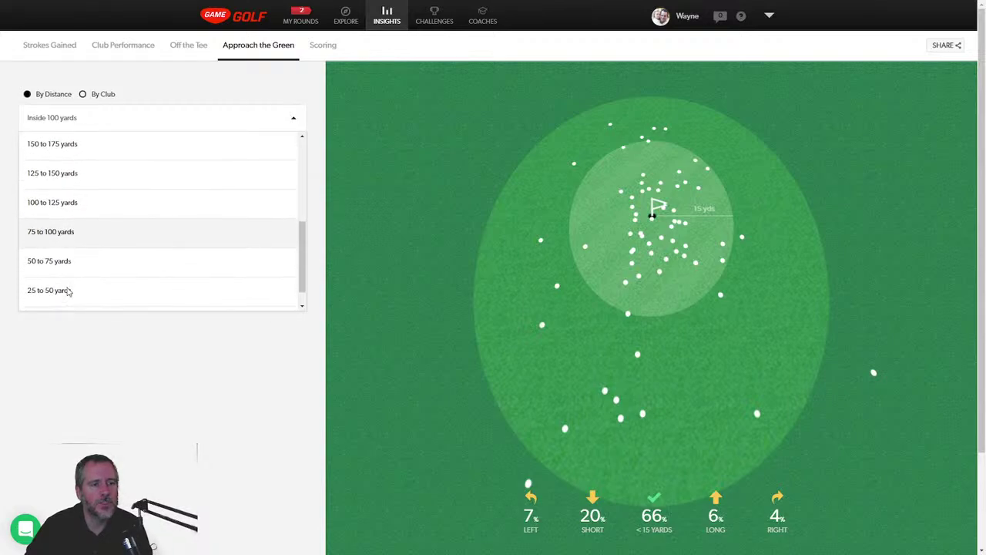
left_click(60, 204)
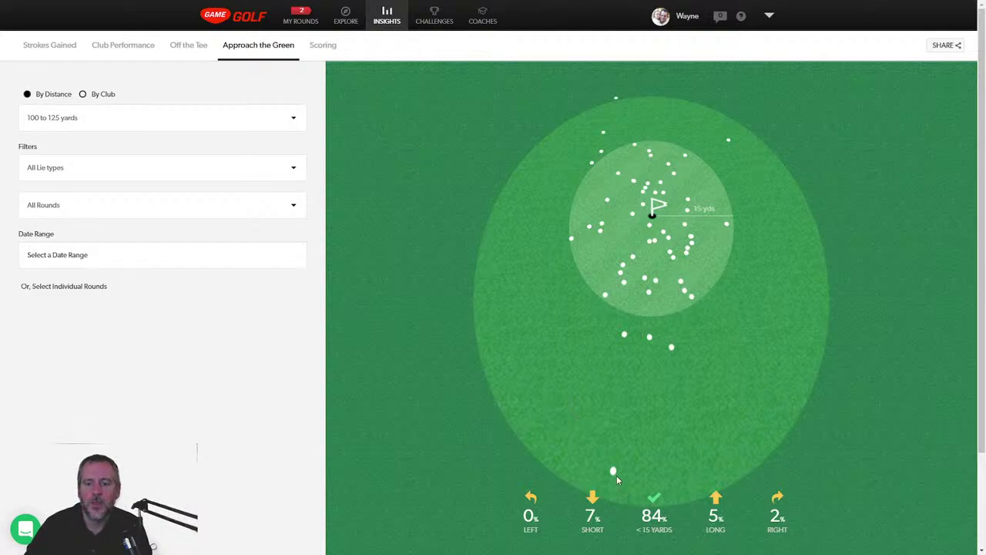
mouse_move(614, 473)
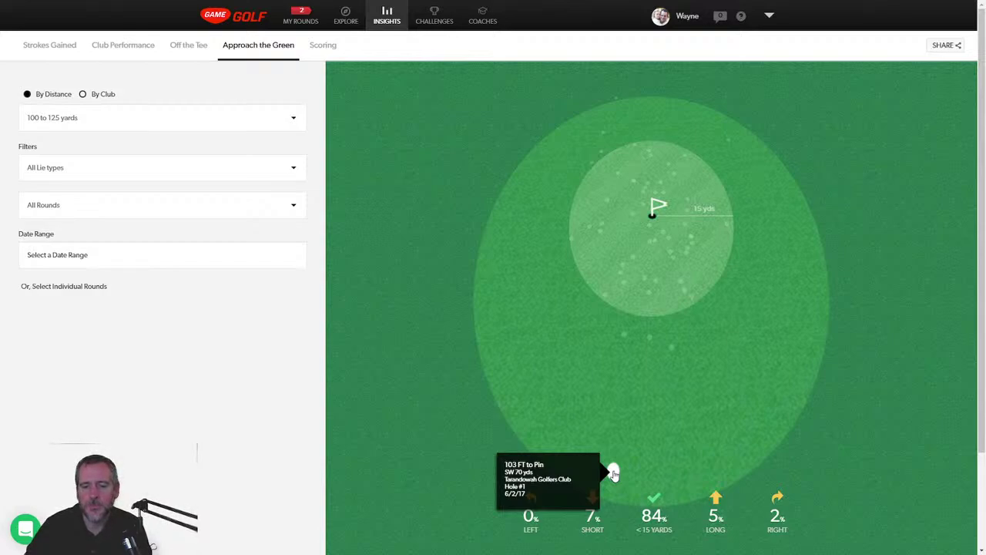
mouse_move(672, 349)
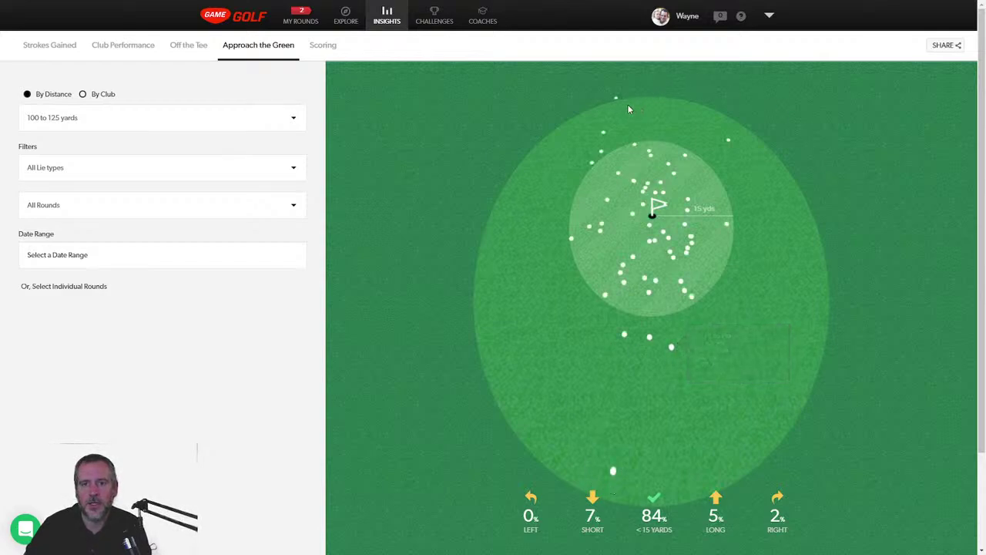
mouse_move(616, 101)
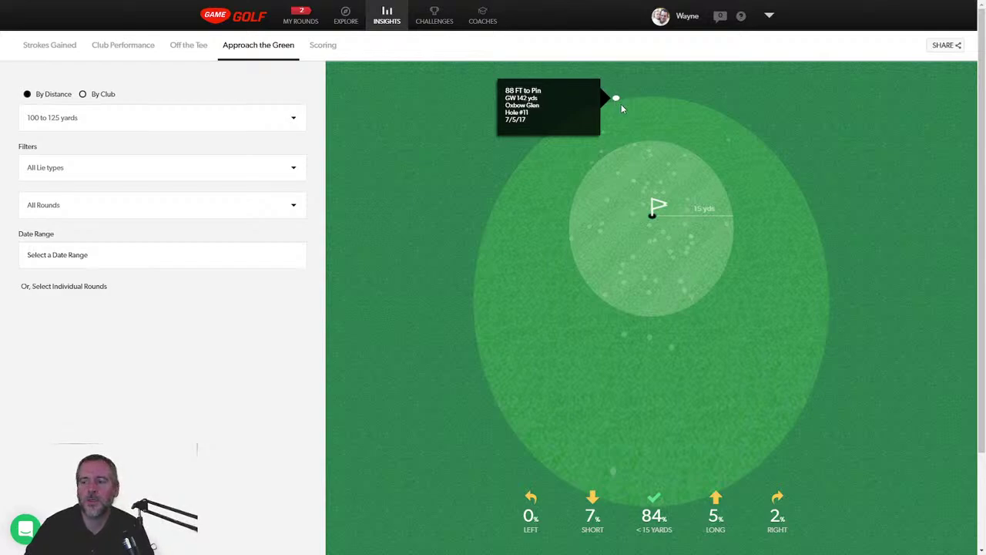
mouse_move(649, 228)
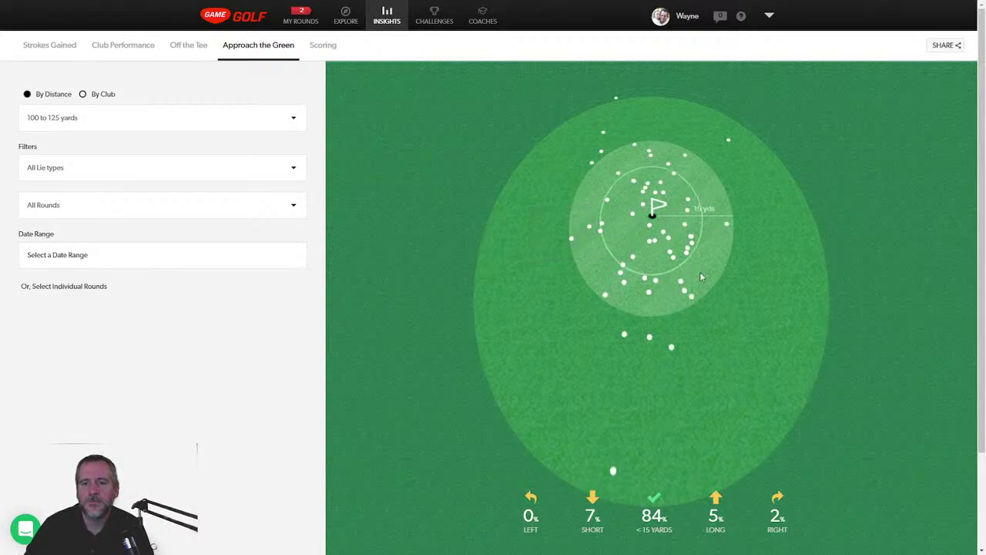
Step: Limit the approach shots to 125 to 150 yards from a Fairway lie
left_click(98, 127)
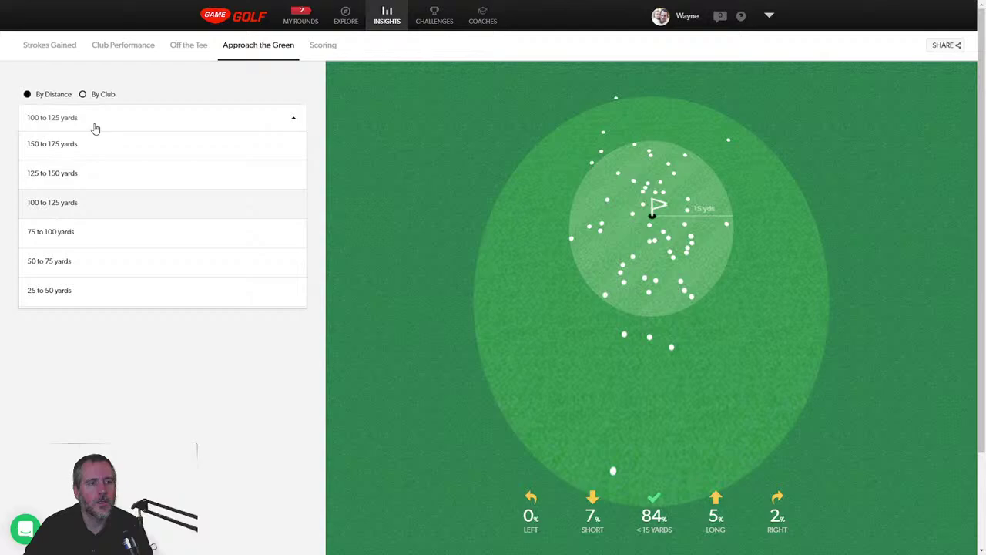
left_click(87, 173)
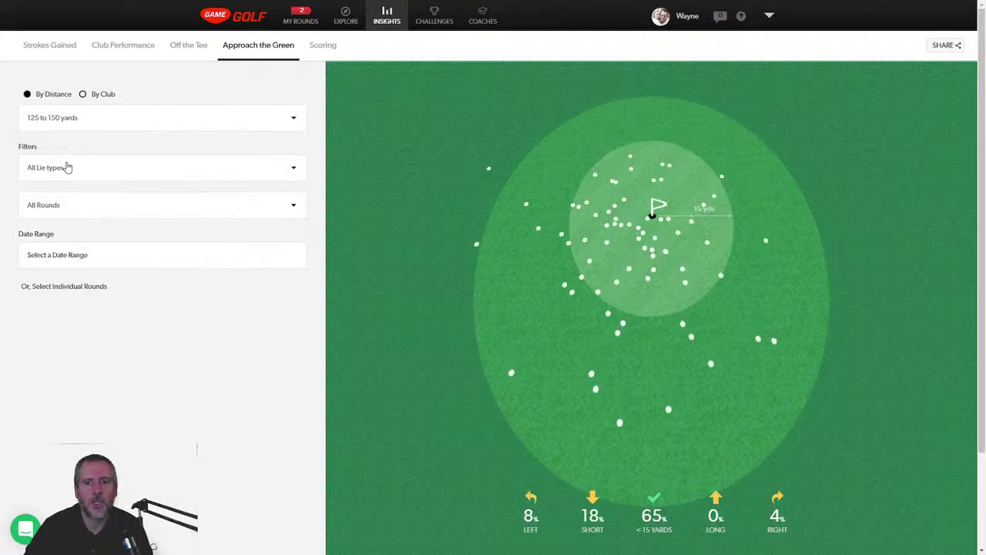
left_click(67, 167)
left_click(49, 255)
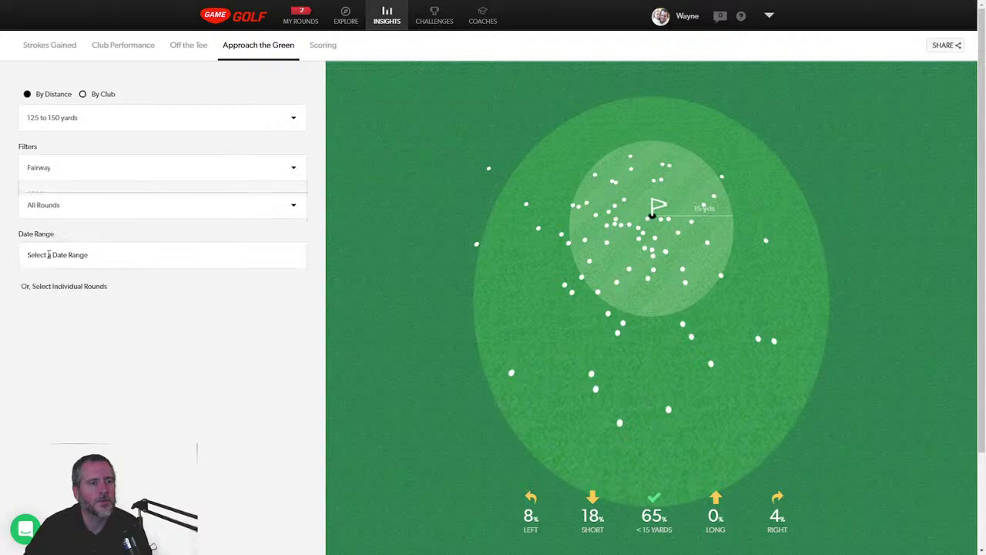
Step: Compare the fairway approach shots from 100 to 125 yards with those from 125 to 150 yards
left_click(59, 124)
scroll(68, 178, "up", 2)
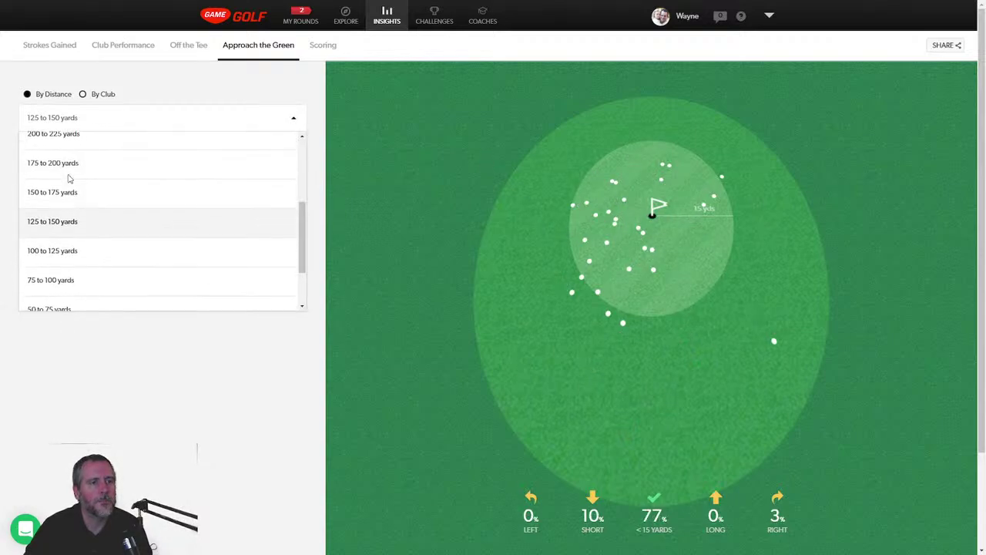
scroll(68, 178, "down", 2)
left_click(65, 201)
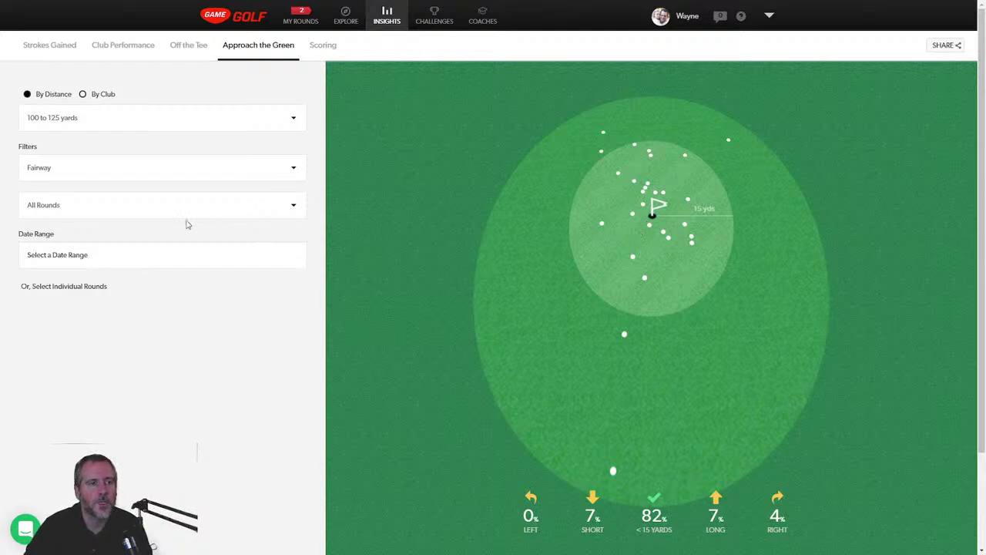
left_click(51, 123)
left_click(50, 174)
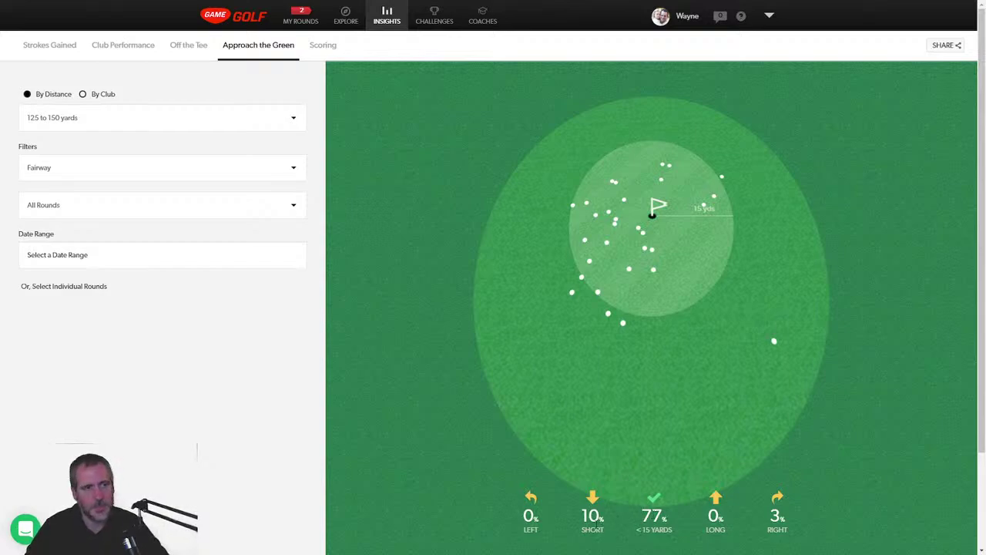
Step: Switch the fairway approach distance between 150 to 175 yards and 125 to 150 yards, ending on 150 to 175 yards
left_click(100, 124)
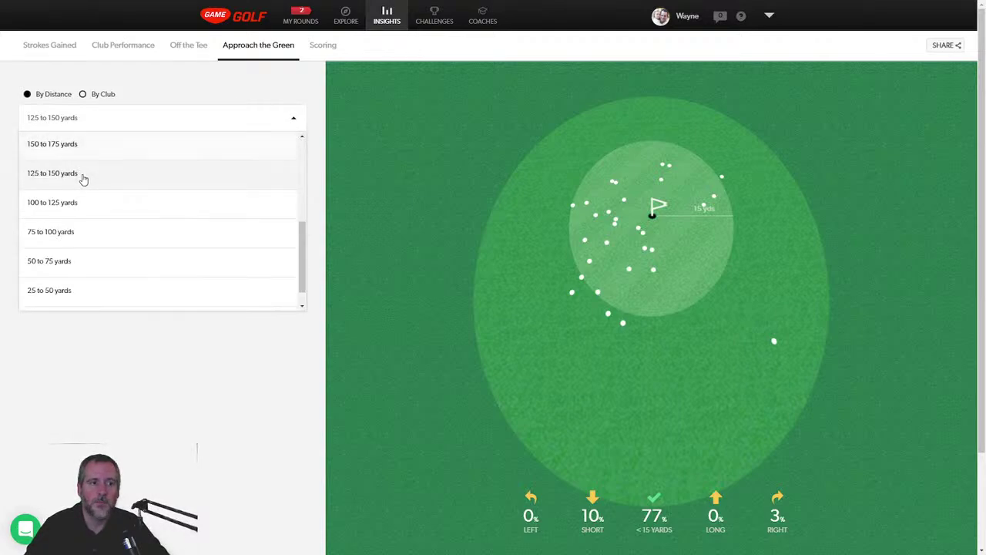
left_click(82, 149)
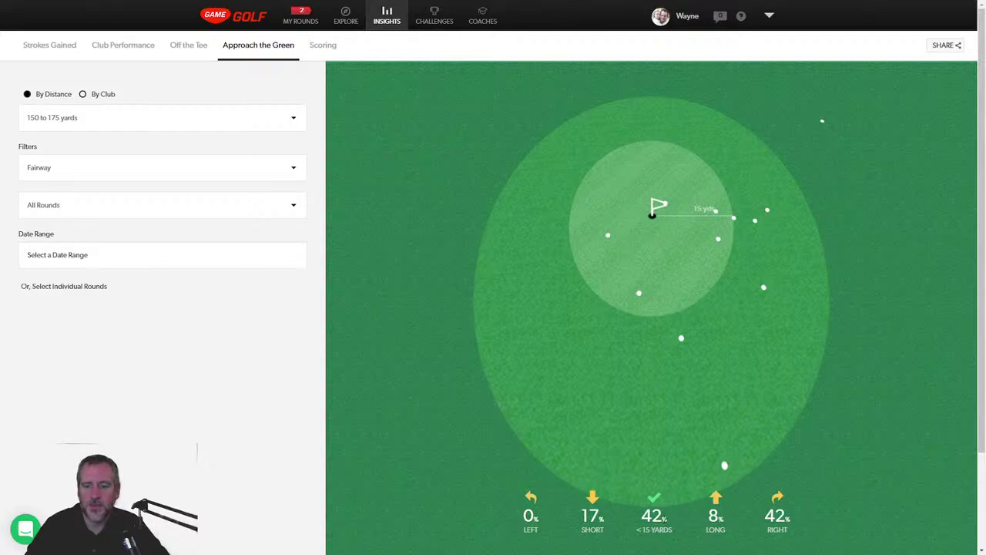
left_click(104, 121)
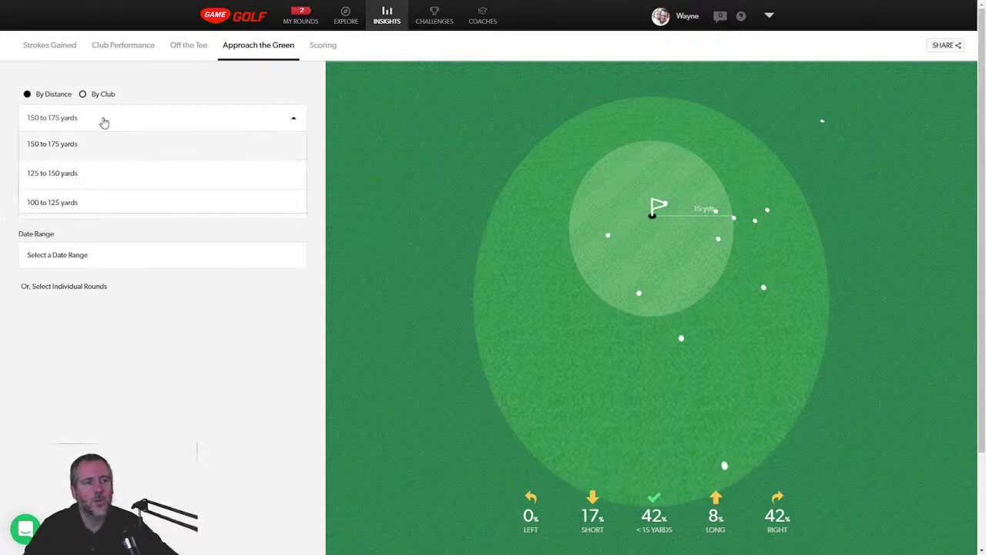
left_click(90, 173)
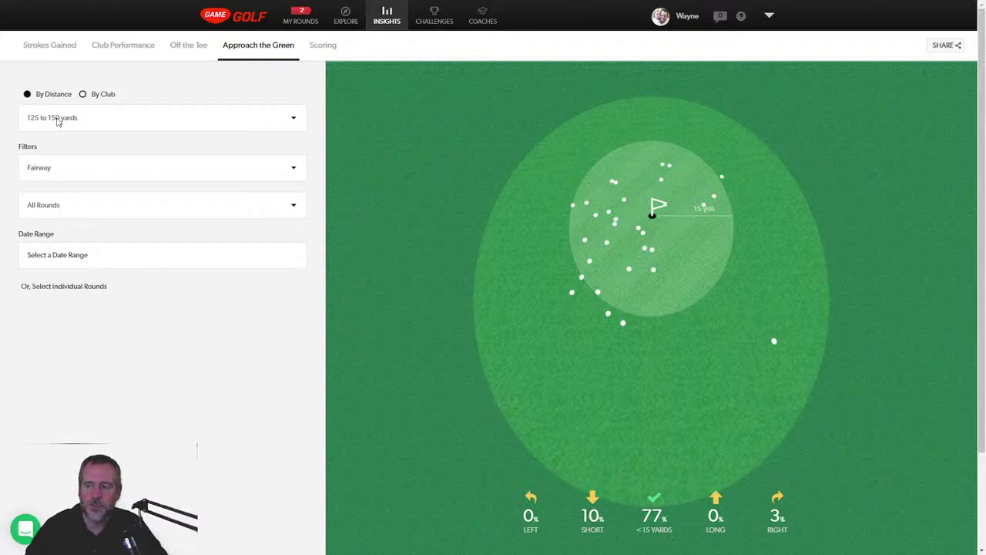
left_click(57, 121)
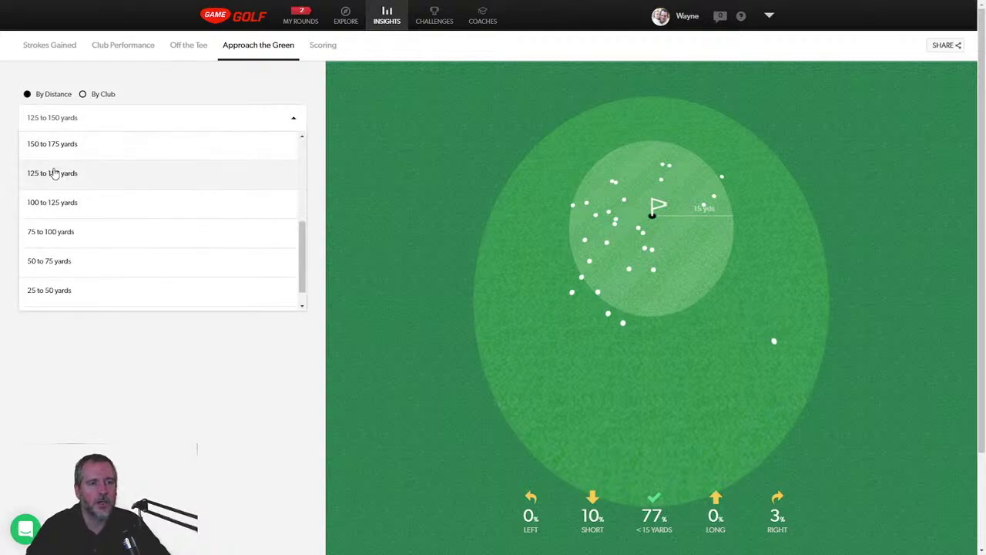
left_click(57, 148)
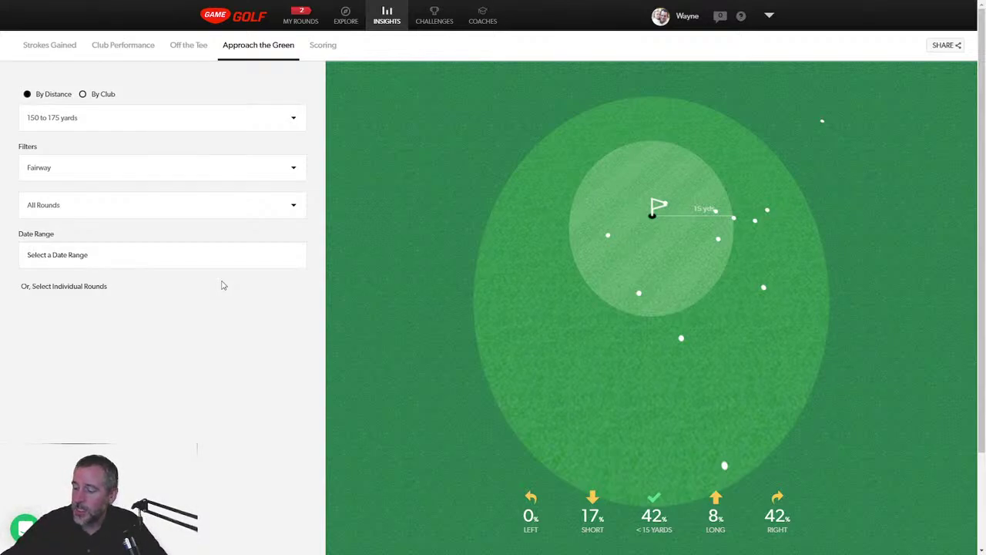
Step: View the fairway approach shots from 175 to 200 yards and from 200 to 225 yards
left_click(84, 121)
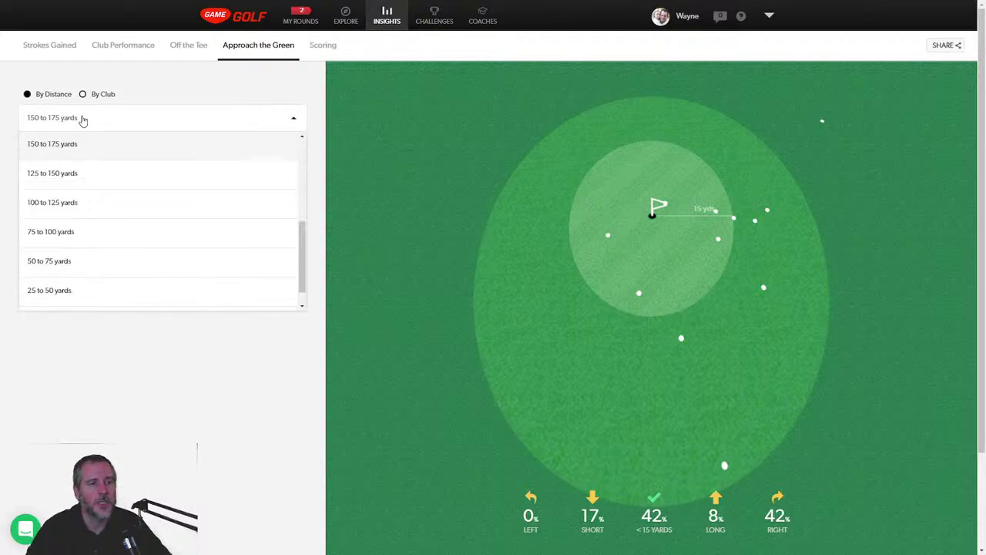
scroll(103, 216, "up", 1)
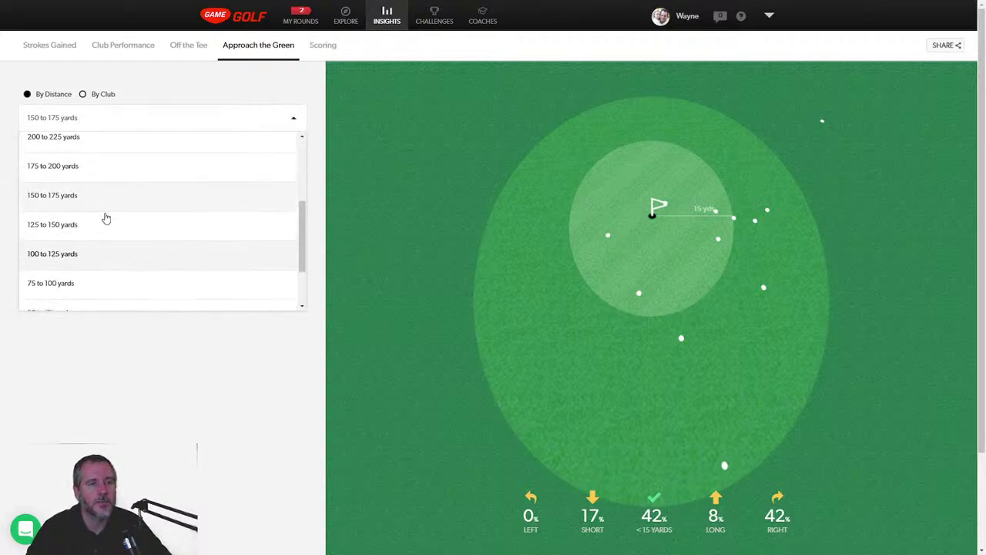
left_click(89, 176)
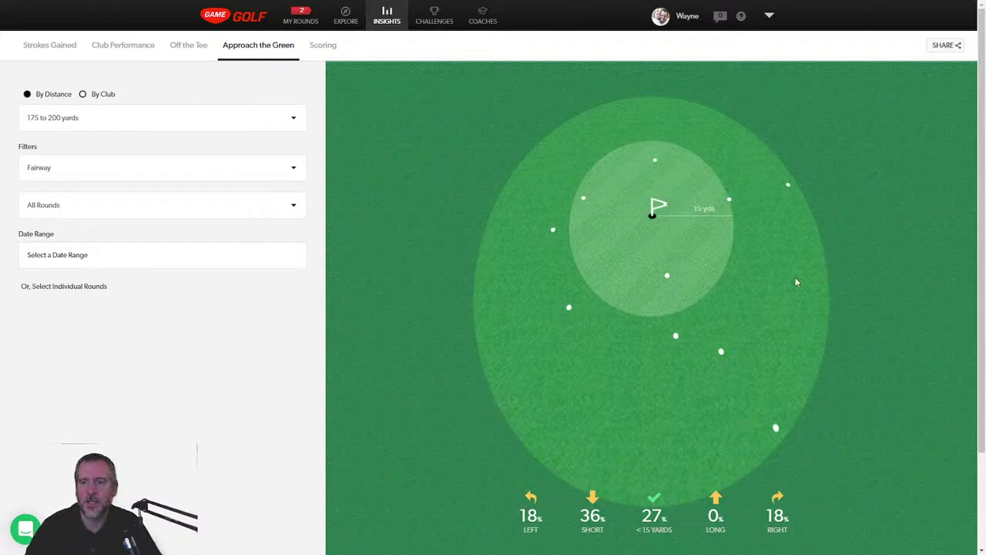
left_click(76, 127)
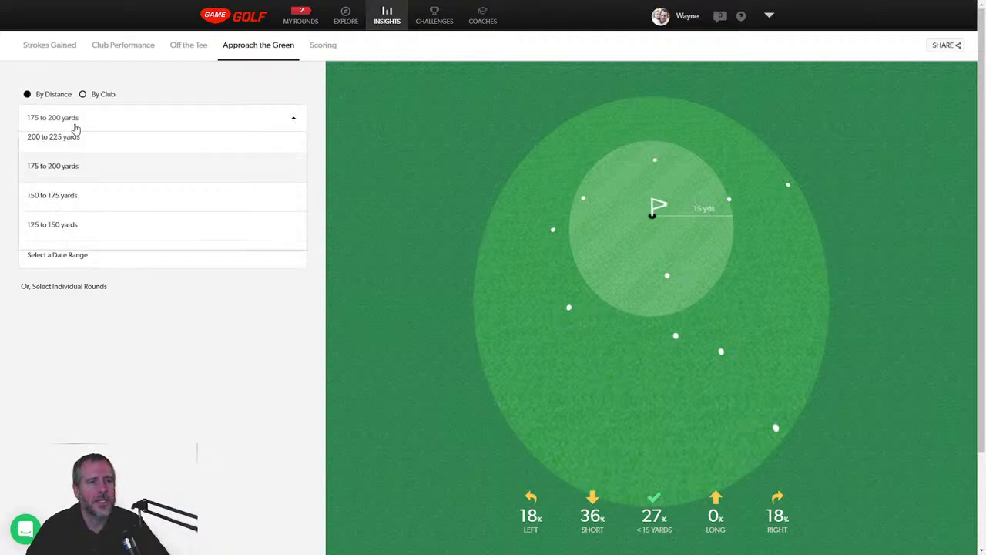
left_click(80, 141)
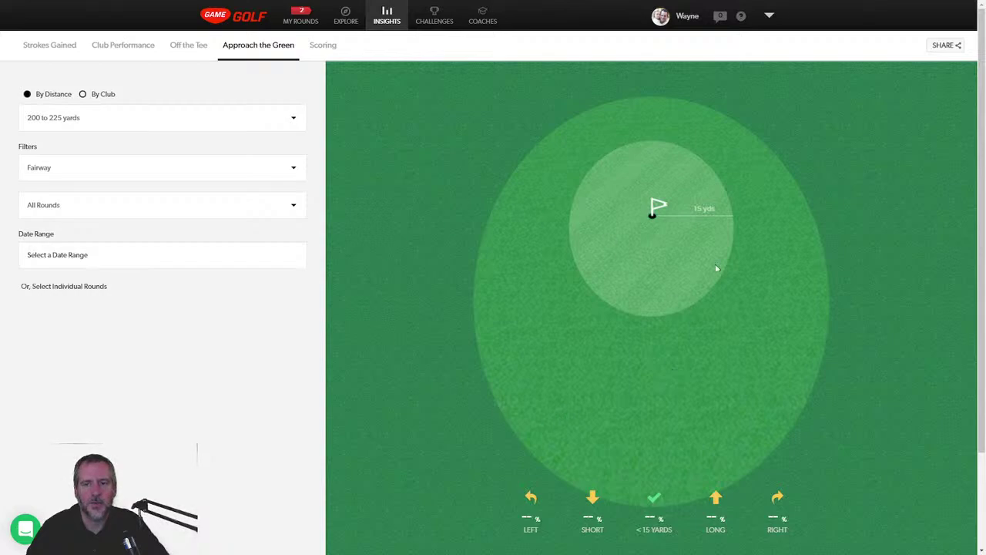
Step: Limit the approach shots to 100 to 125 yards from the Other lie type
left_click(77, 117)
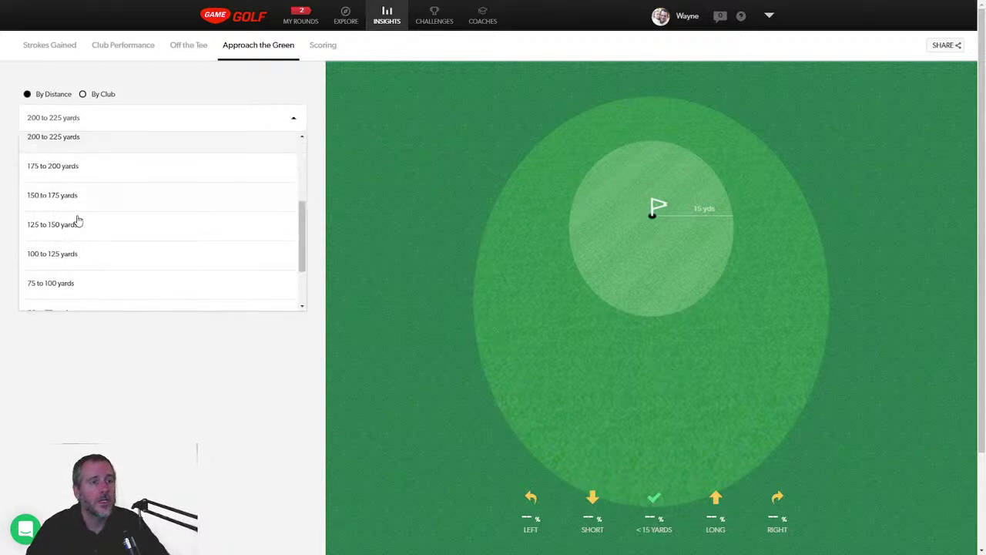
scroll(77, 222, "up", 3)
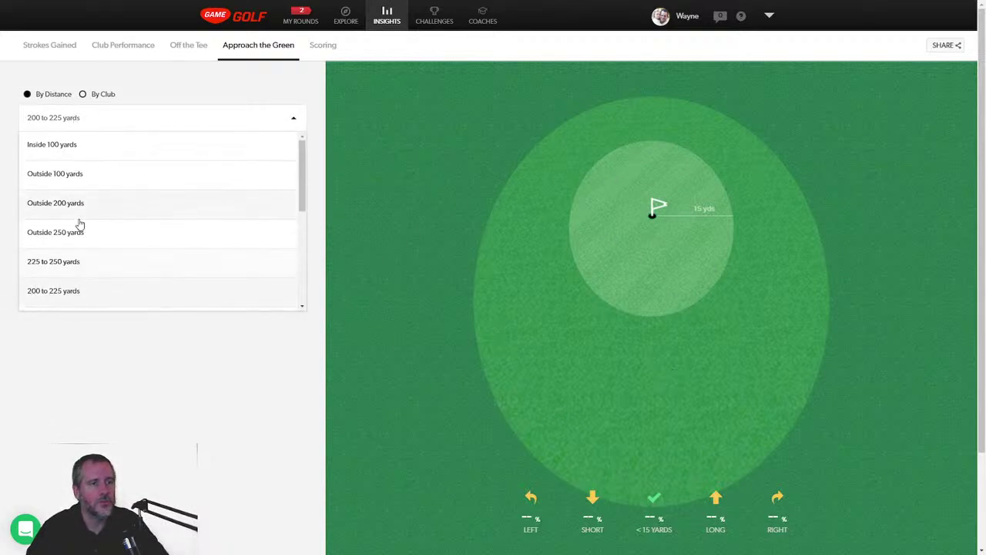
scroll(80, 223, "down", 3)
left_click(77, 203)
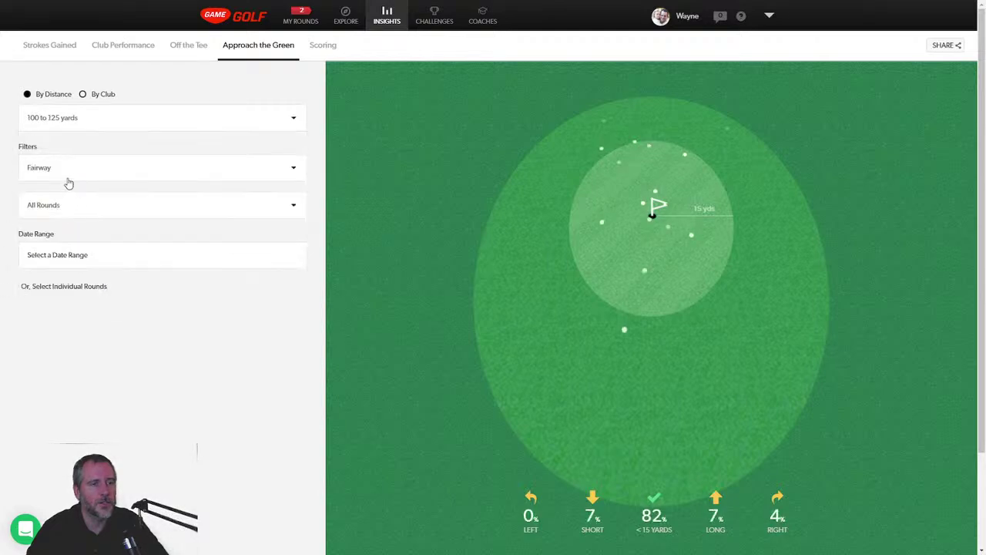
left_click(66, 167)
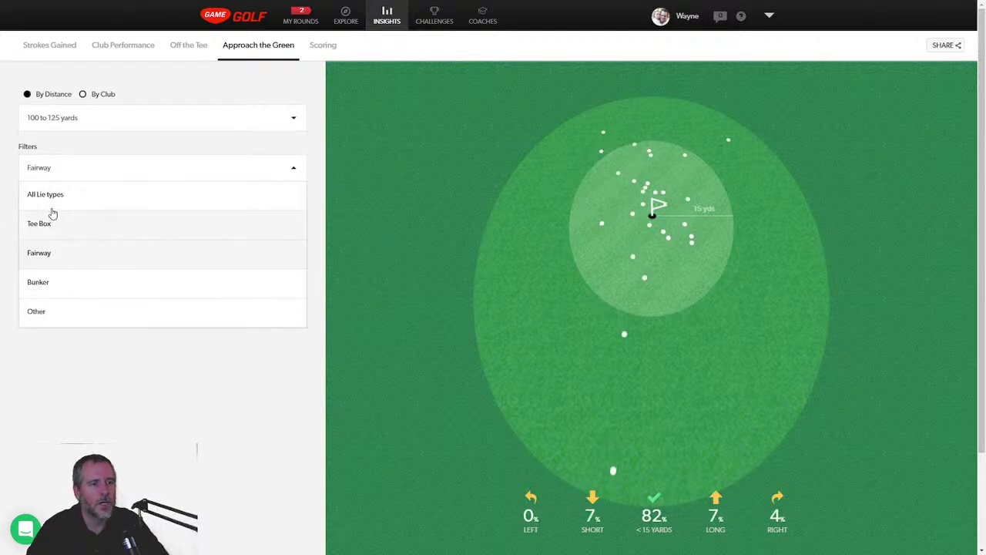
scroll(66, 272, "down", 1)
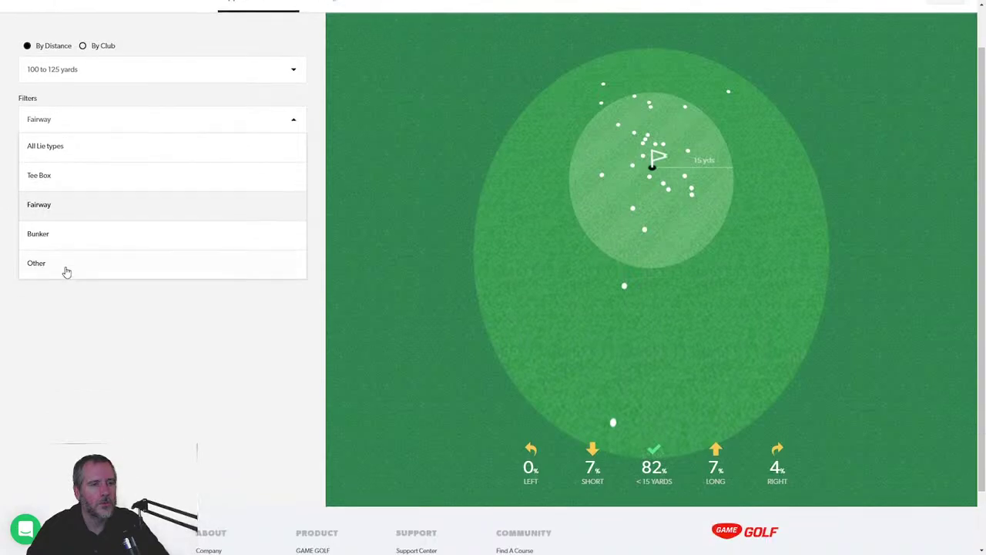
scroll(66, 272, "up", 1)
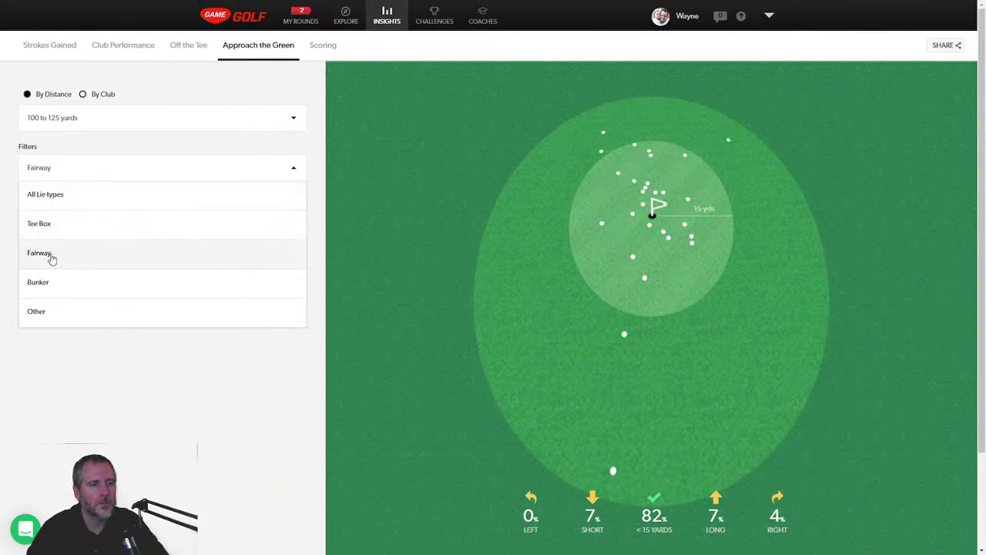
left_click(49, 312)
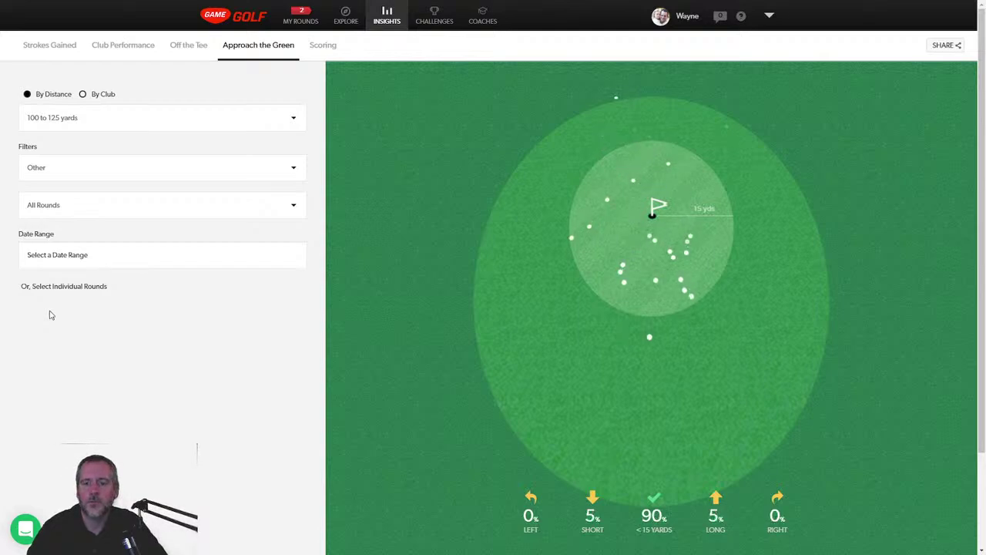
Step: Keep the Other lie type and check the details of the approach shot that finished shortest of the pin
left_click(53, 174)
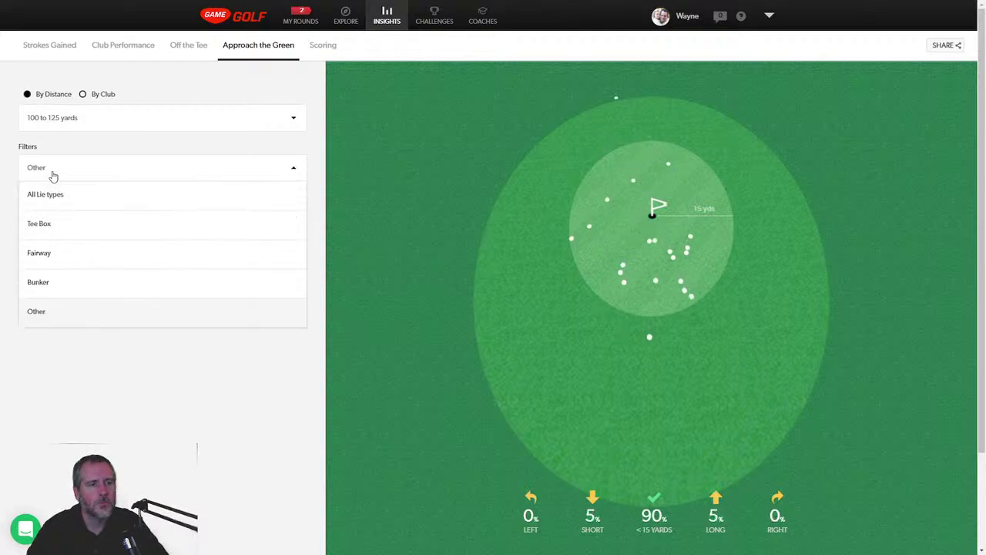
left_click(45, 312)
left_click(649, 337)
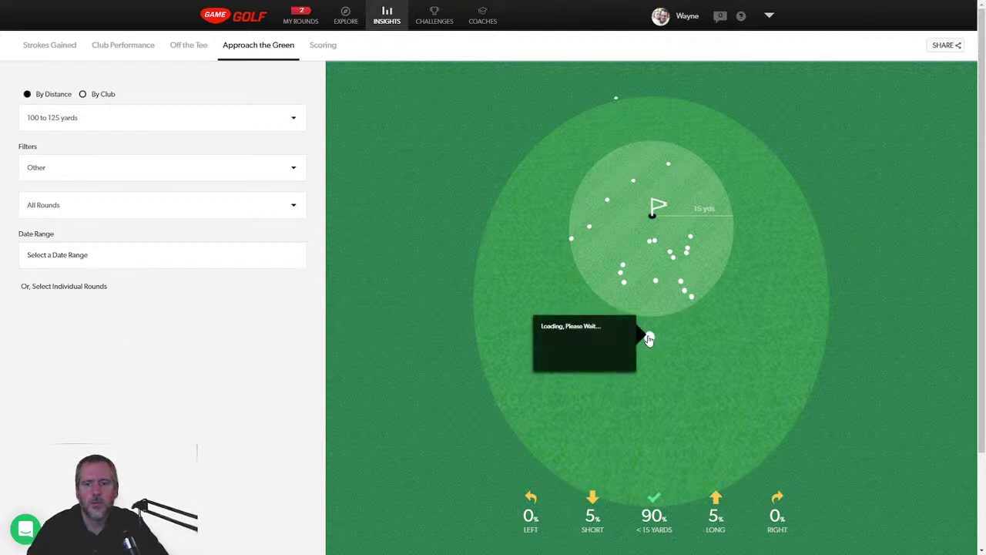
left_click(82, 122)
left_click(108, 360)
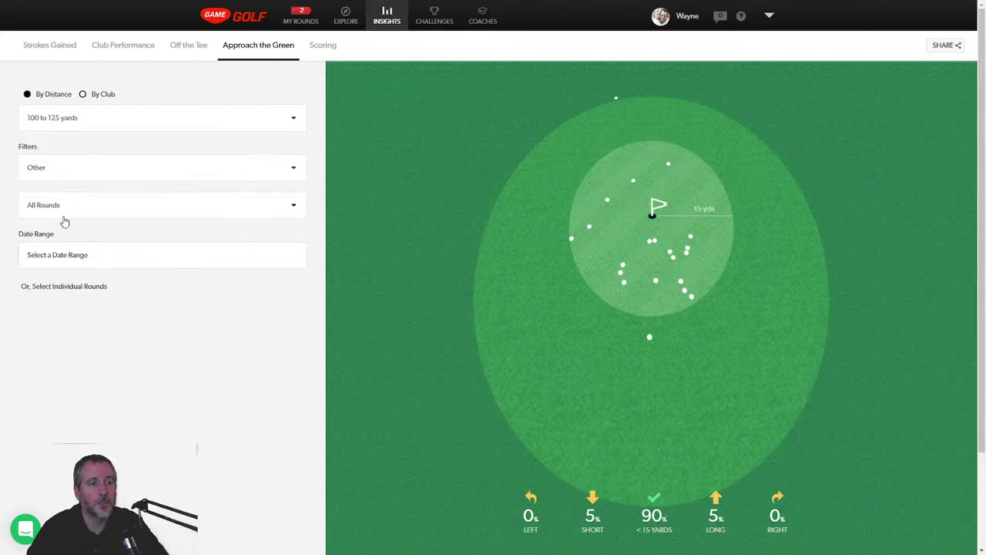
Step: View the Bunker approach shots at the current distance and from 125 to 150 yards
left_click(62, 171)
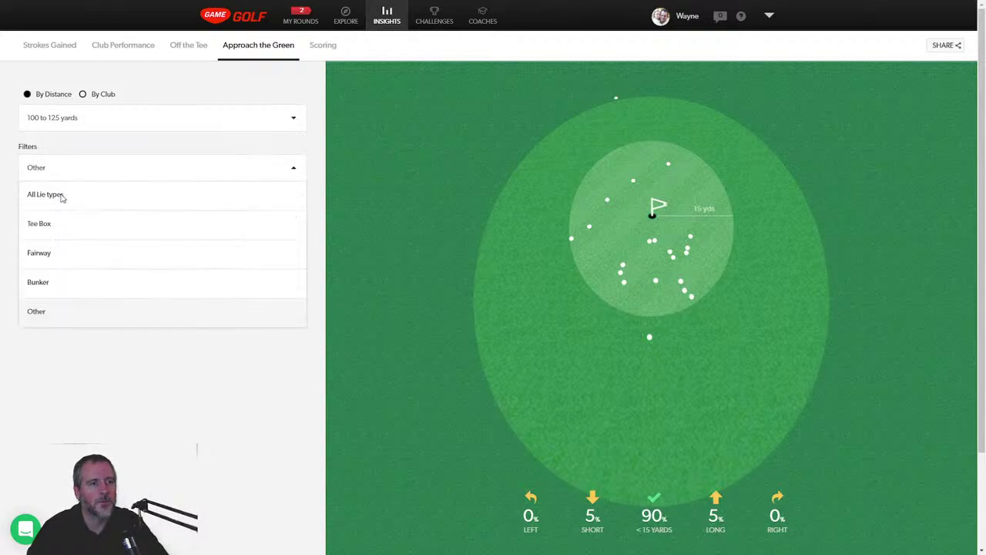
left_click(54, 280)
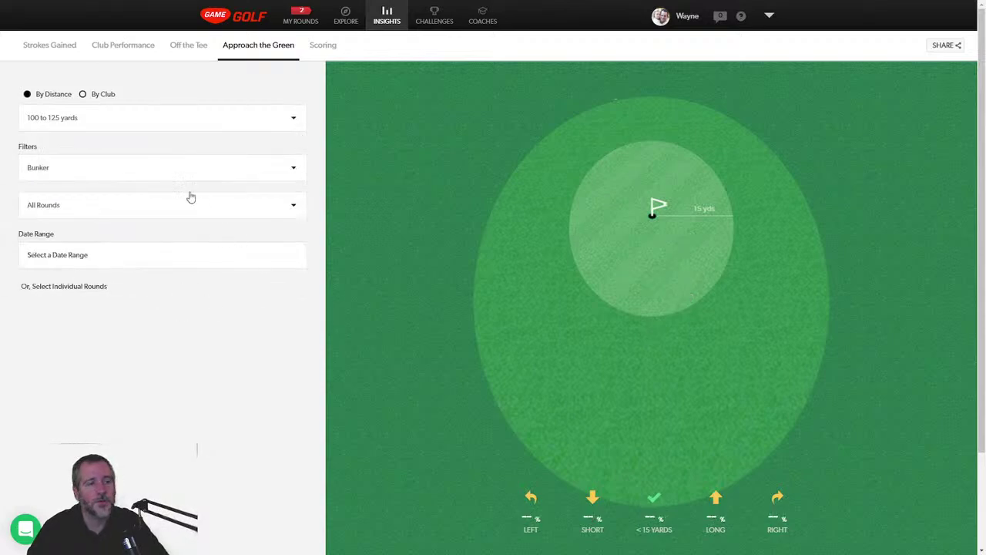
left_click(77, 124)
left_click(70, 176)
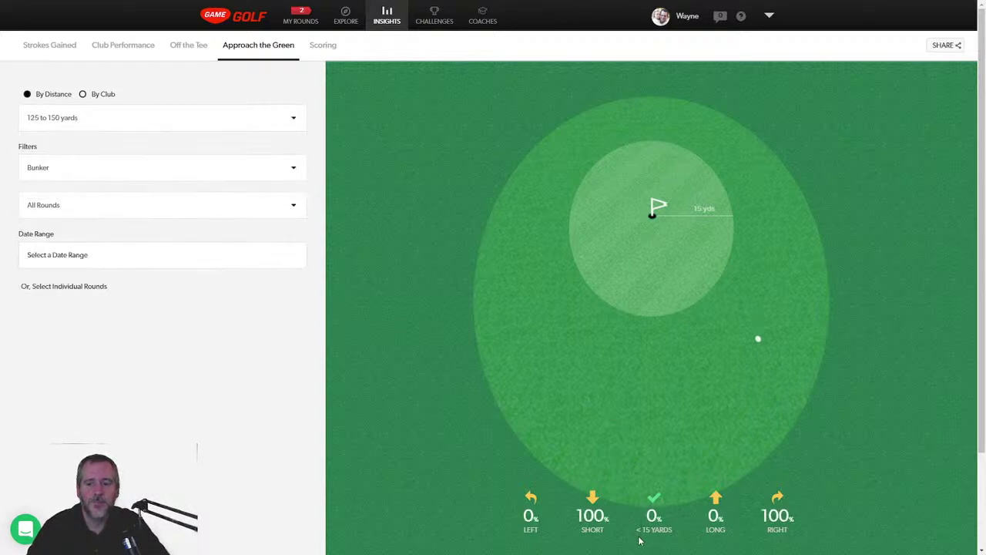
Step: Change the lie type to Other and check the details of the two shortest shots, the farthest long shot and the closest shot
left_click(58, 168)
left_click(51, 312)
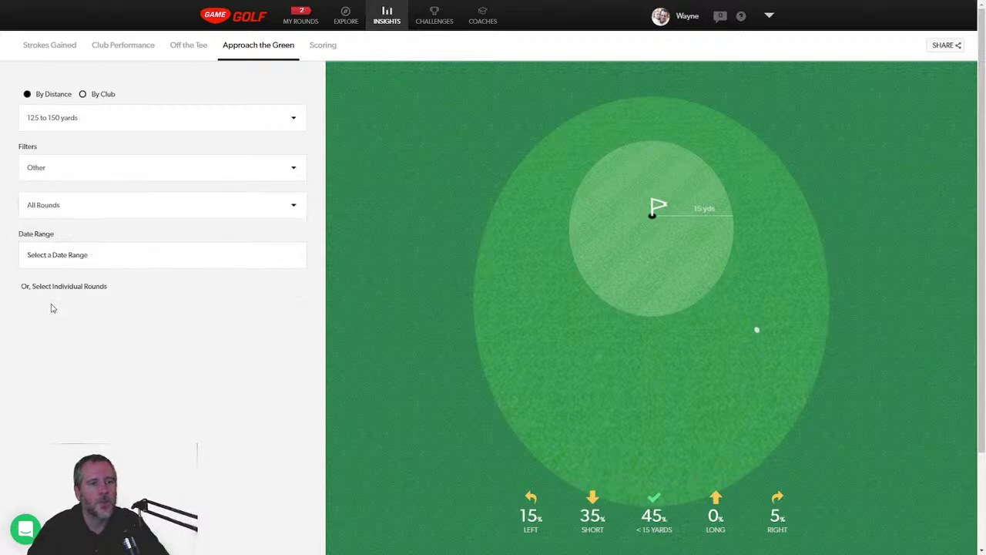
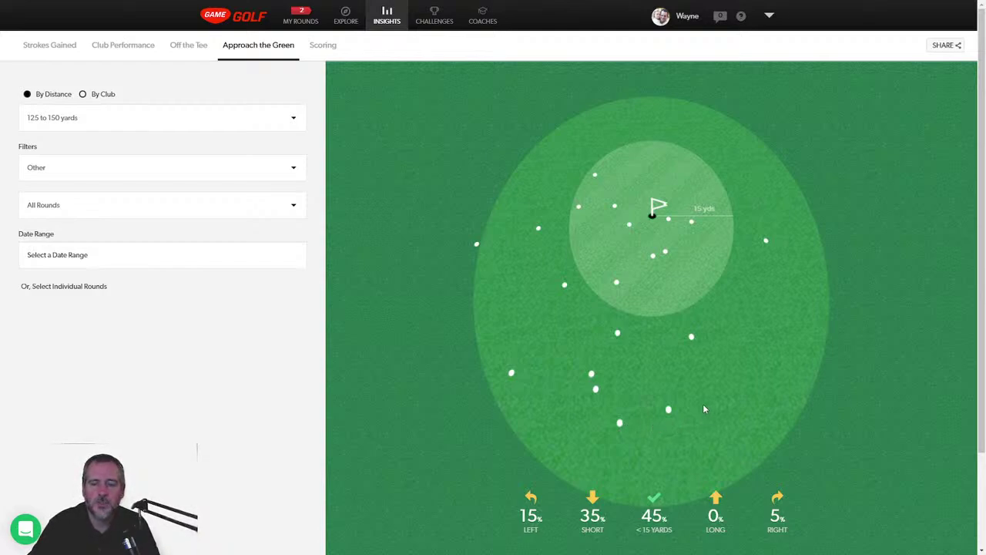
mouse_move(619, 422)
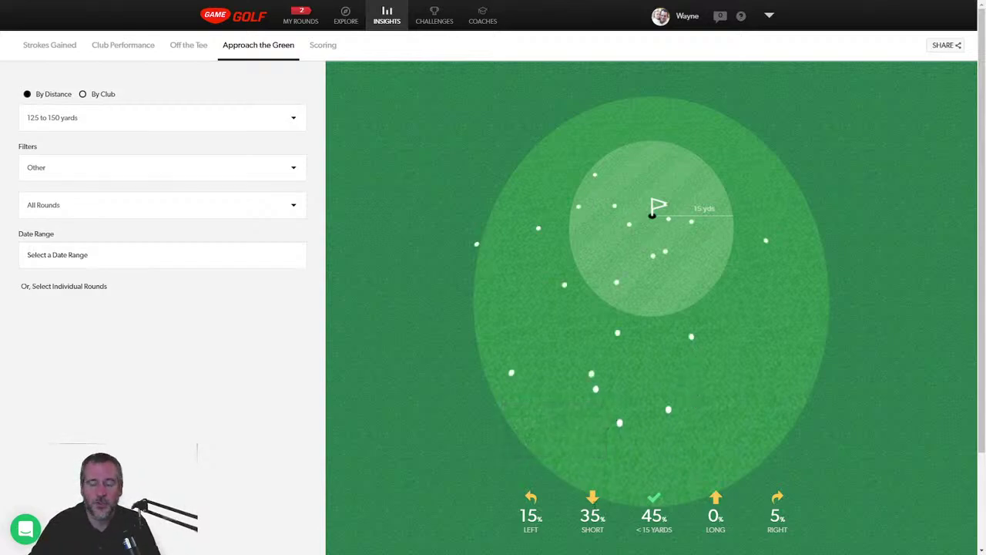
mouse_move(668, 411)
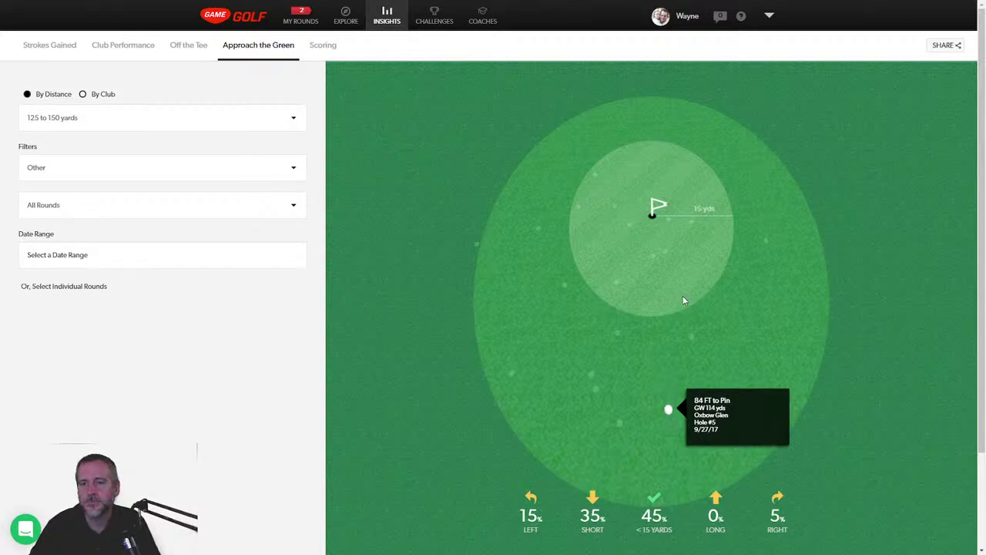
mouse_move(596, 177)
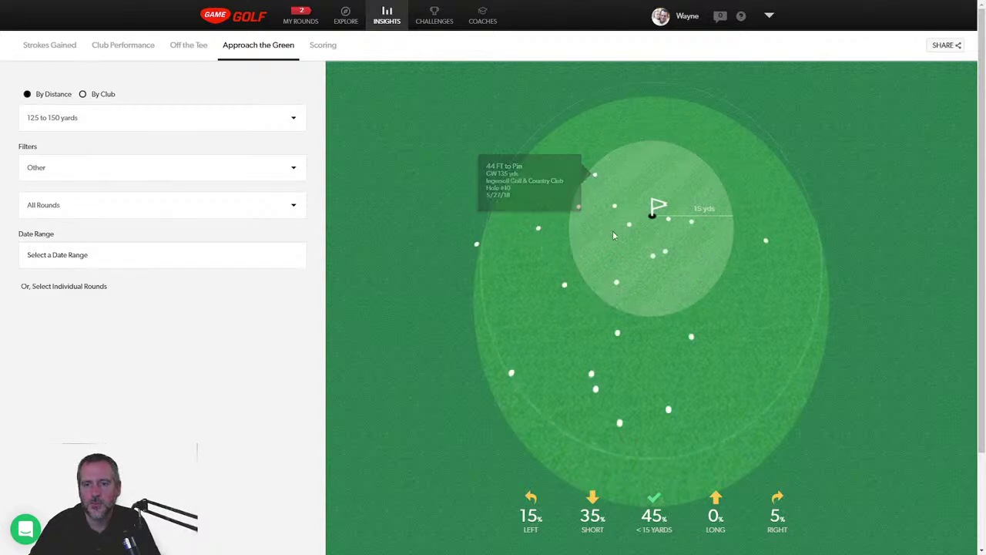
mouse_move(668, 217)
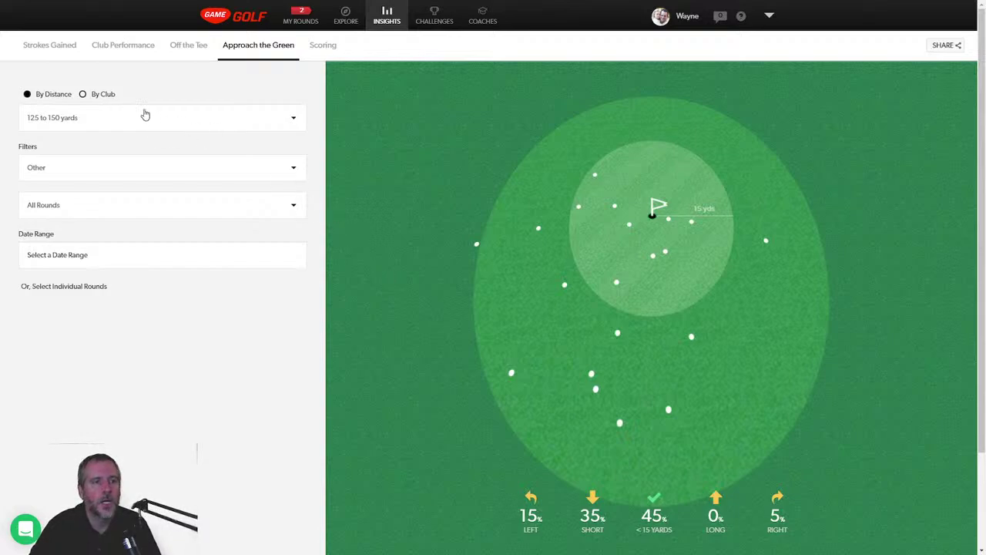
Step: Show the approach shots from outside 100 yards for all lie types
left_click(118, 120)
scroll(88, 248, "up", 3)
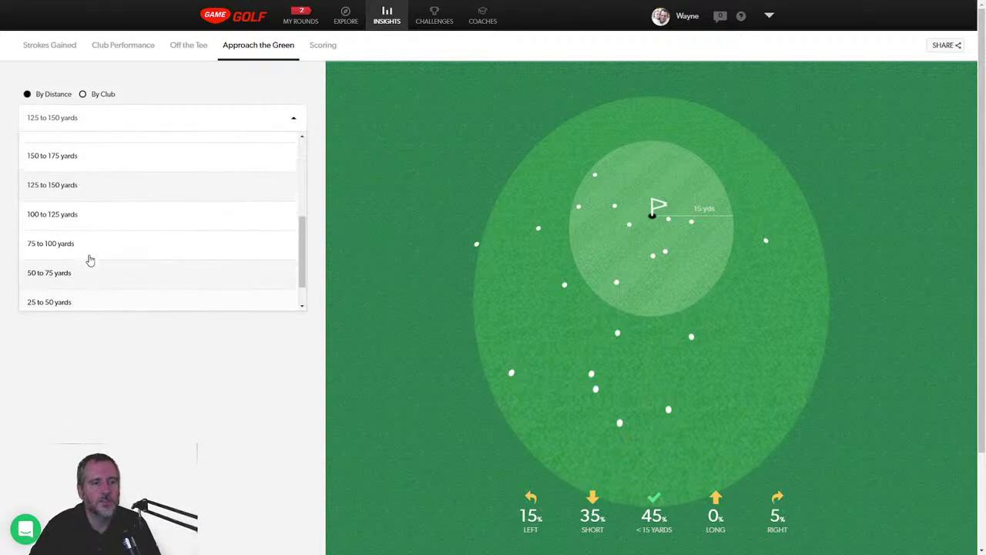
scroll(90, 261, "up", 3)
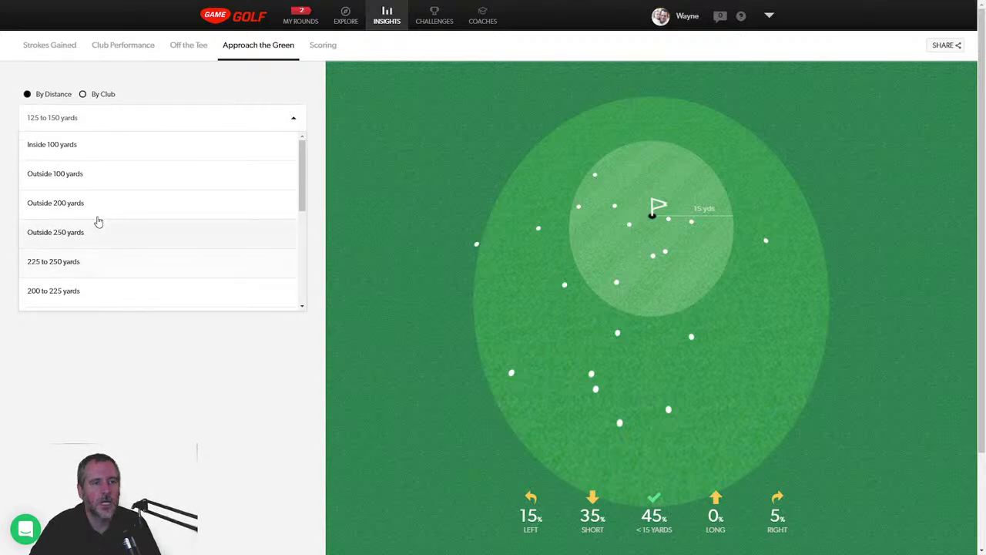
left_click(88, 175)
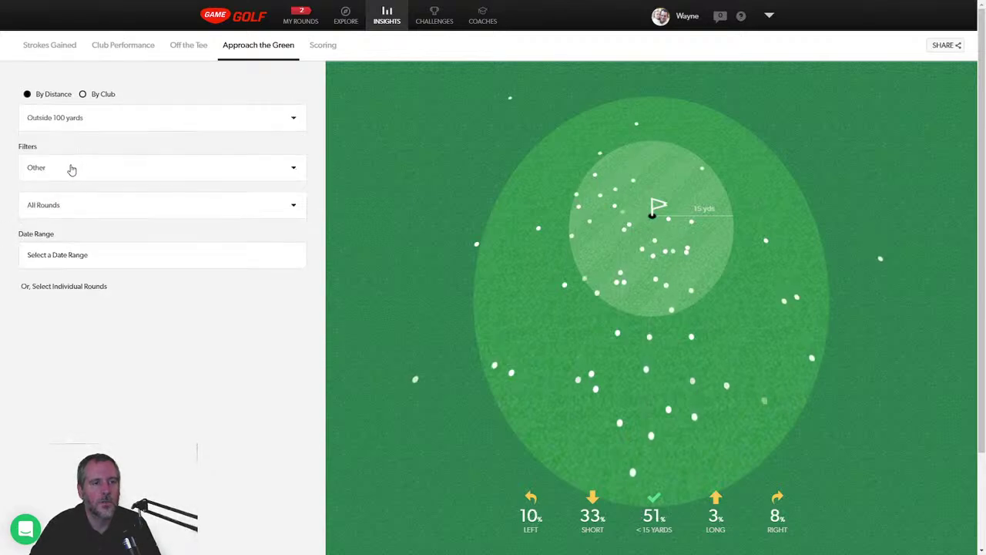
left_click(71, 168)
left_click(57, 194)
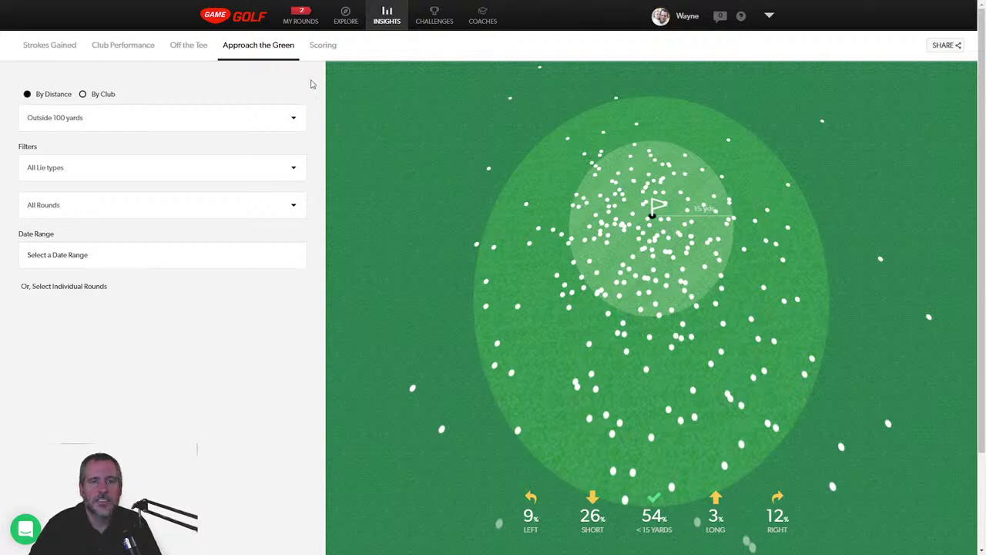
Step: Open the scoring statistics, keep all rounds included, and change the category to Total Putting
left_click(322, 47)
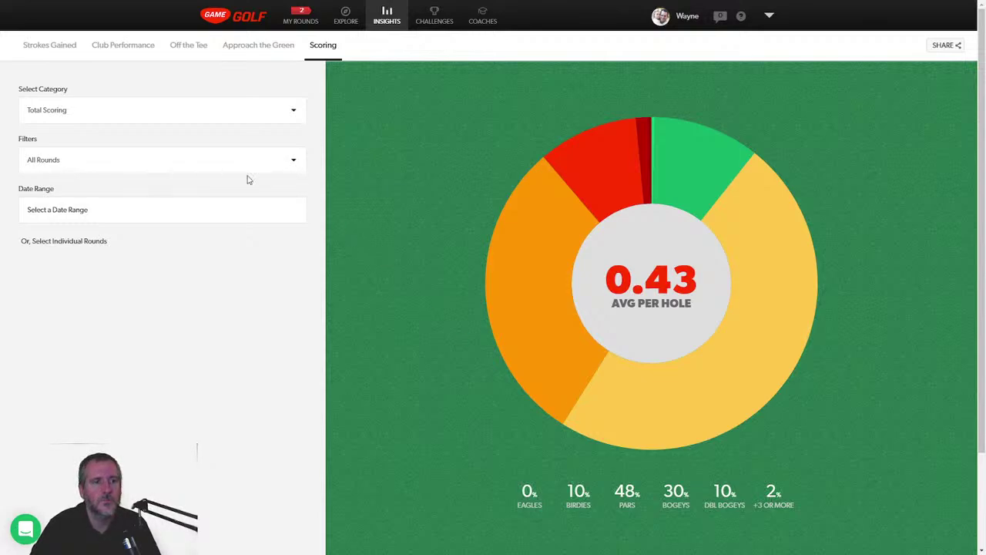
left_click(107, 163)
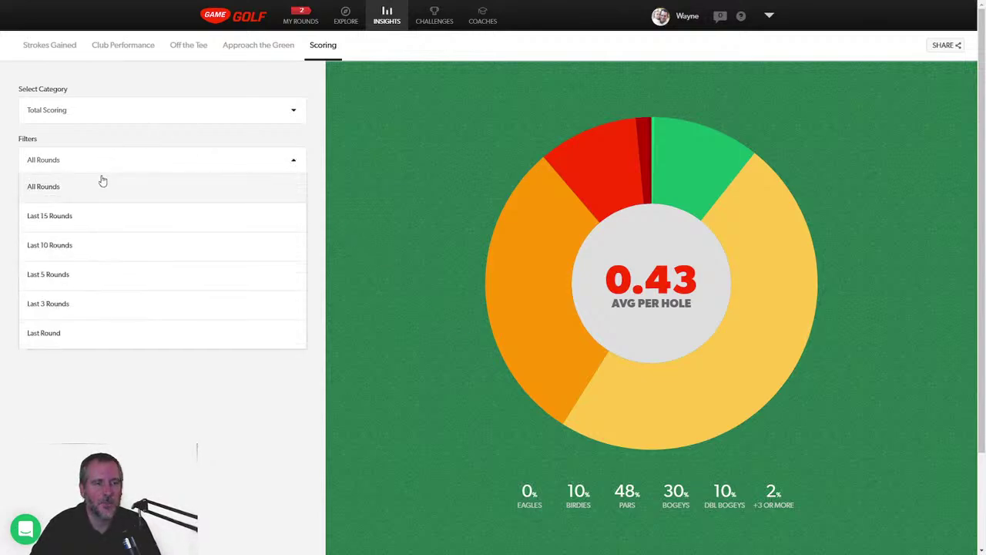
left_click(122, 410)
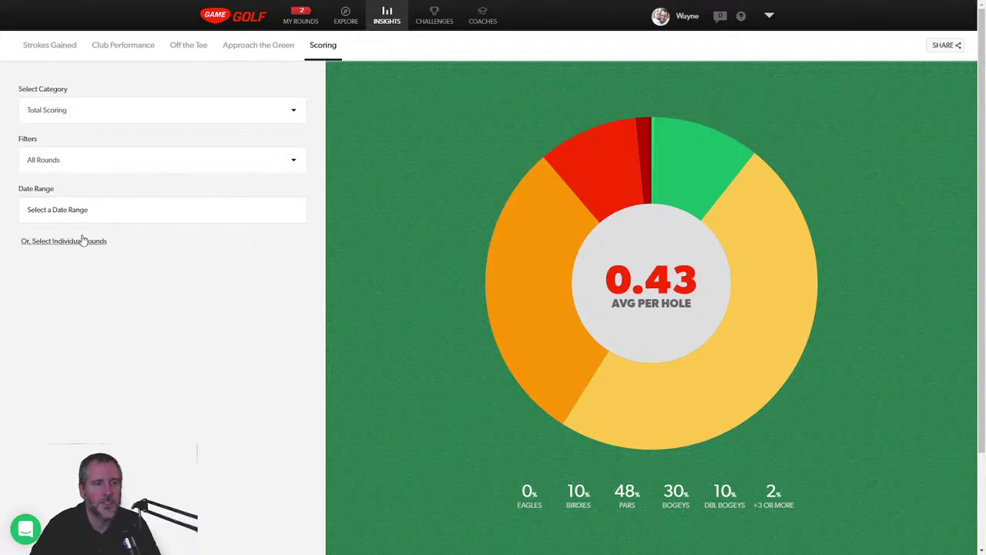
left_click(88, 117)
left_click(76, 171)
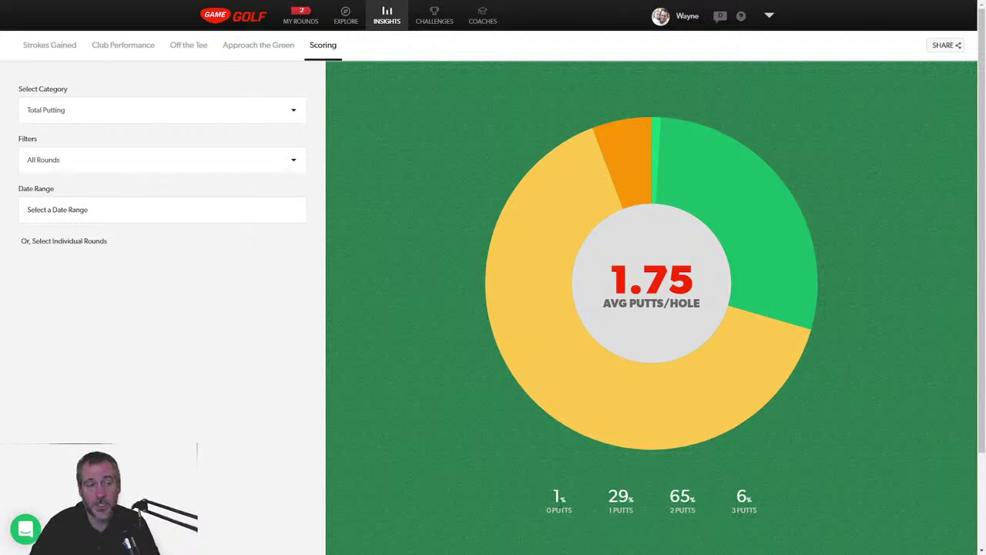
Step: View the scoring breakdown for Par 3 Scoring, followed by Par 4 Scoring
left_click(75, 117)
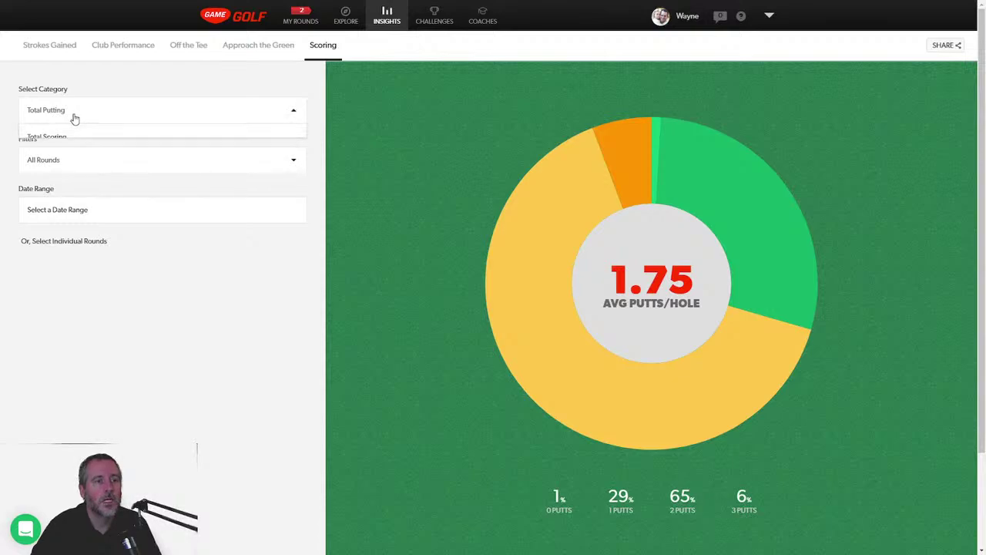
scroll(88, 174, "down", 1)
left_click(90, 144)
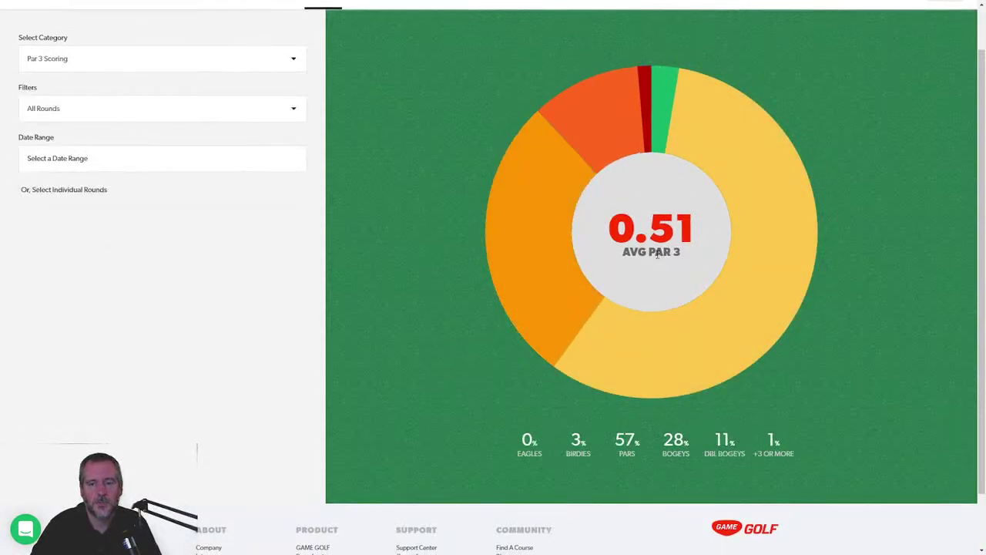
left_click(79, 113)
left_click(80, 67)
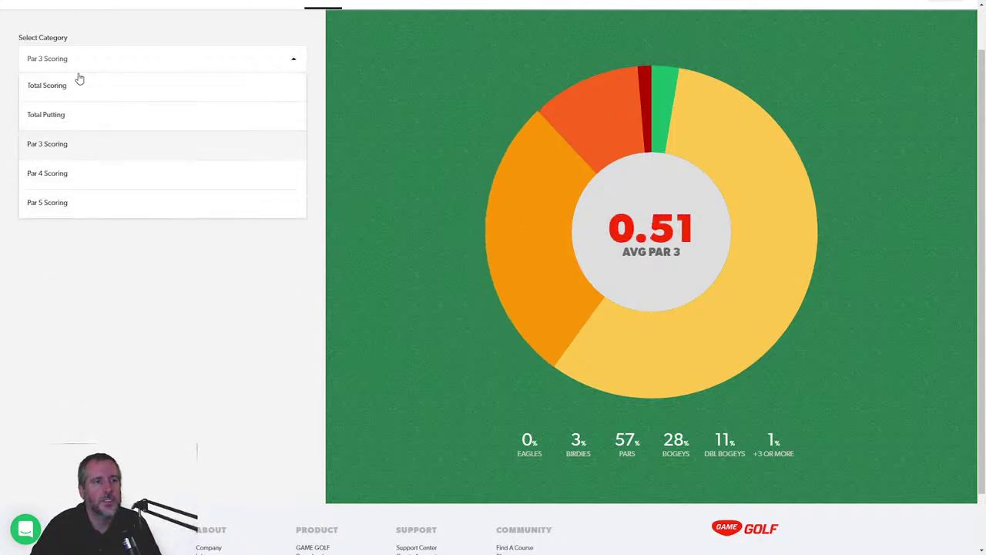
left_click(69, 173)
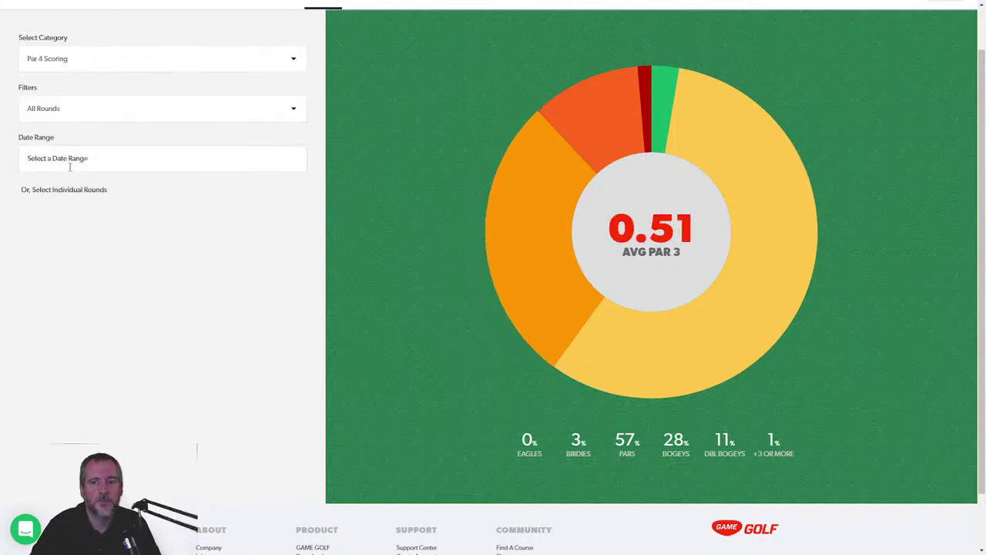
Step: Change the scoring category to Par 5 Scoring and view its breakdown
left_click(76, 65)
left_click(57, 190)
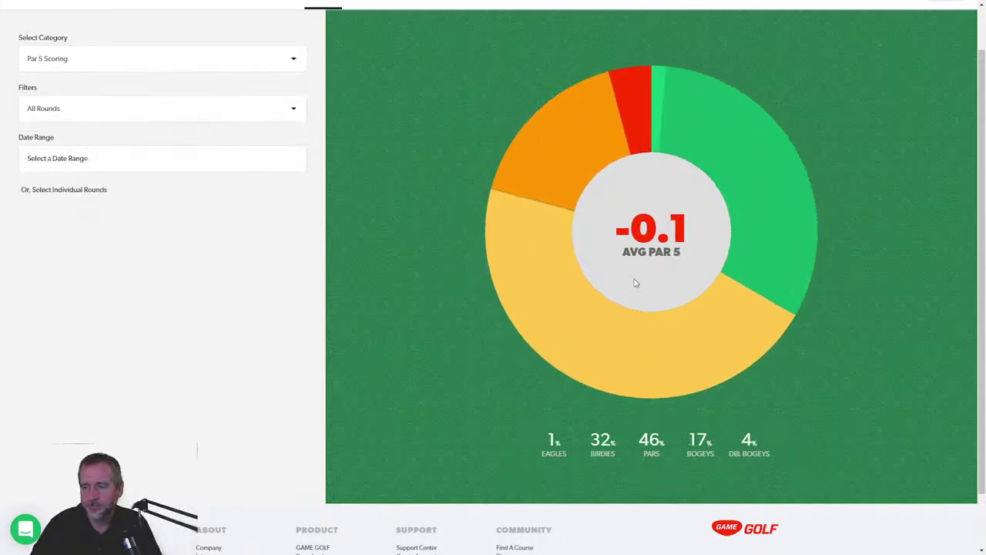
scroll(151, 359, "up", 1)
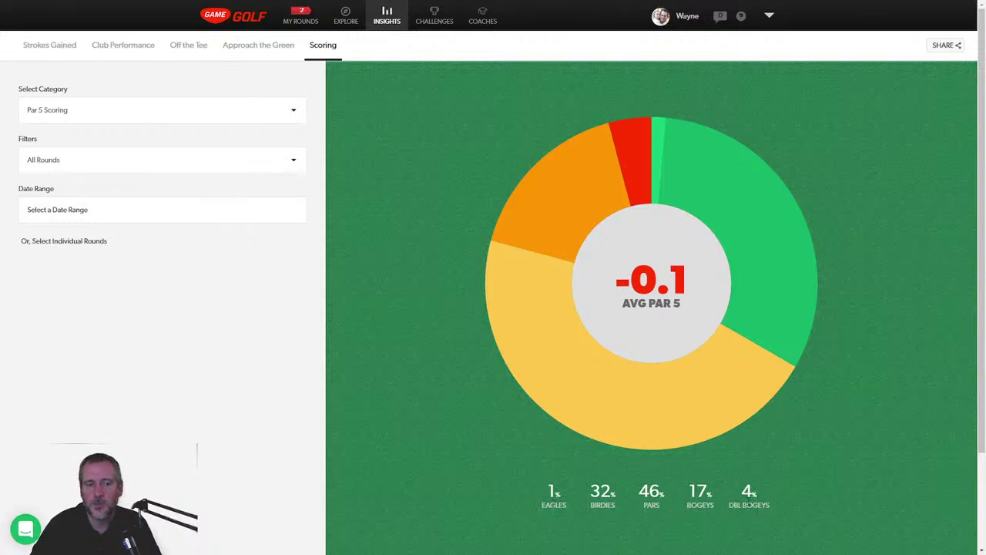
Step: Check the available scoring categories and return to the Total Putting breakdown for all rounds
left_click(126, 165)
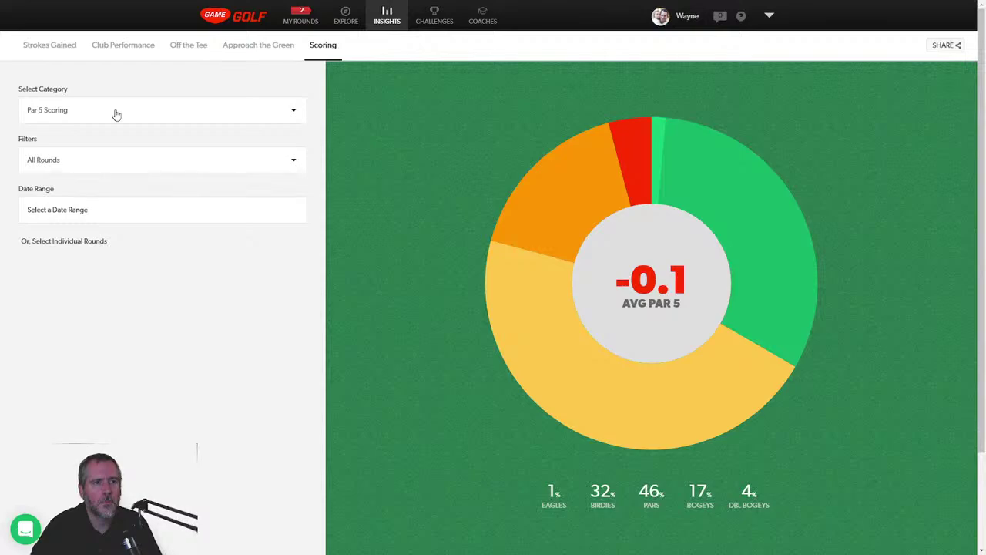
left_click(116, 112)
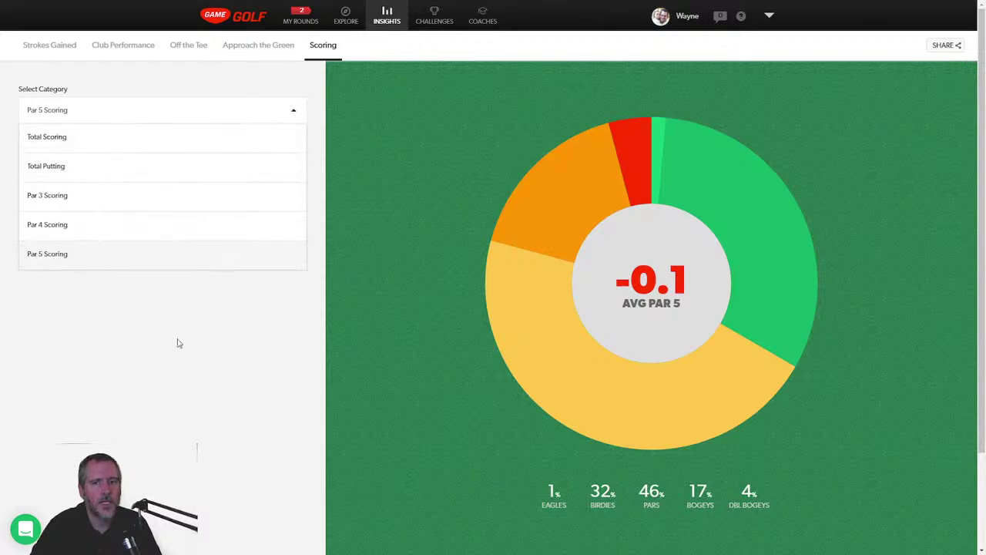
left_click(179, 342)
left_click(93, 118)
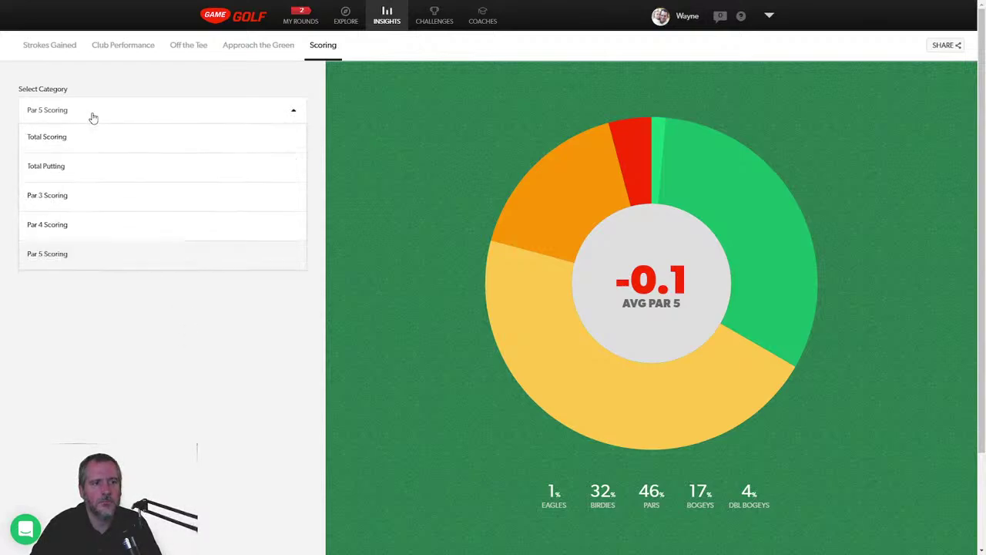
left_click(67, 166)
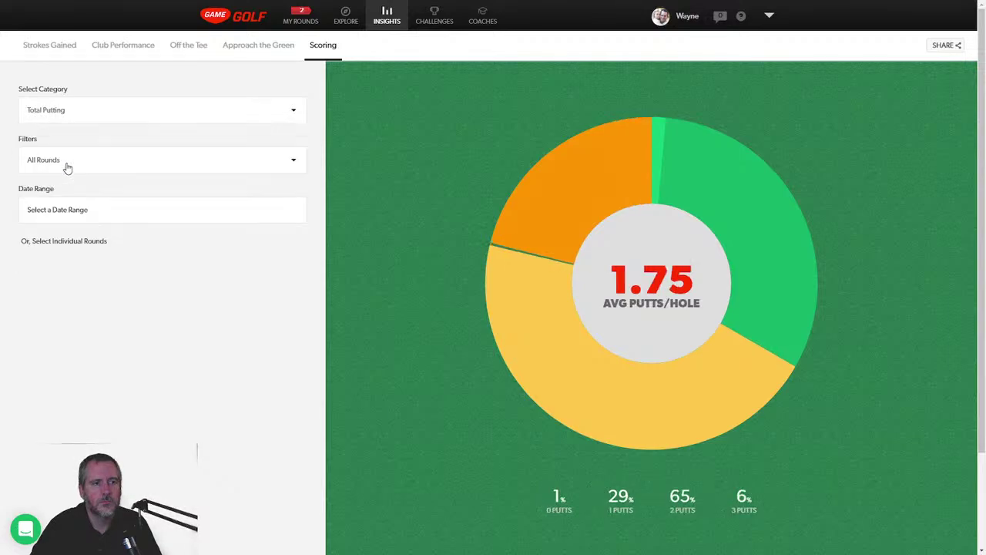